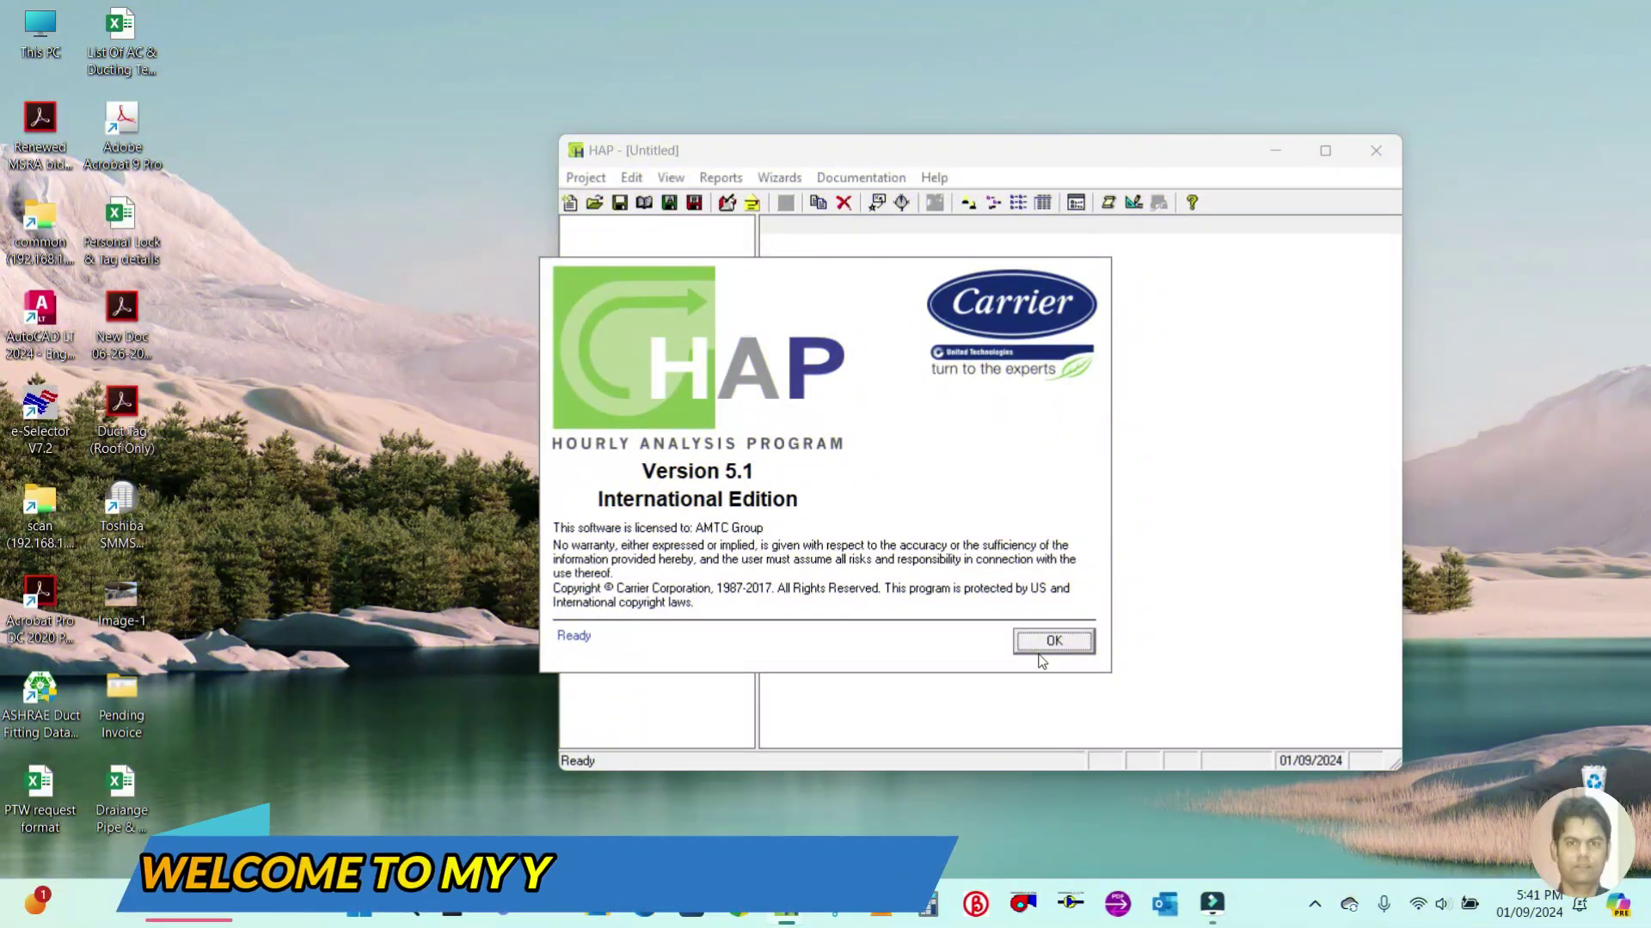
Dismiss the start-up notice and look through the list of saved Hourly Analysis Program 5.1 projects
click(1045, 645)
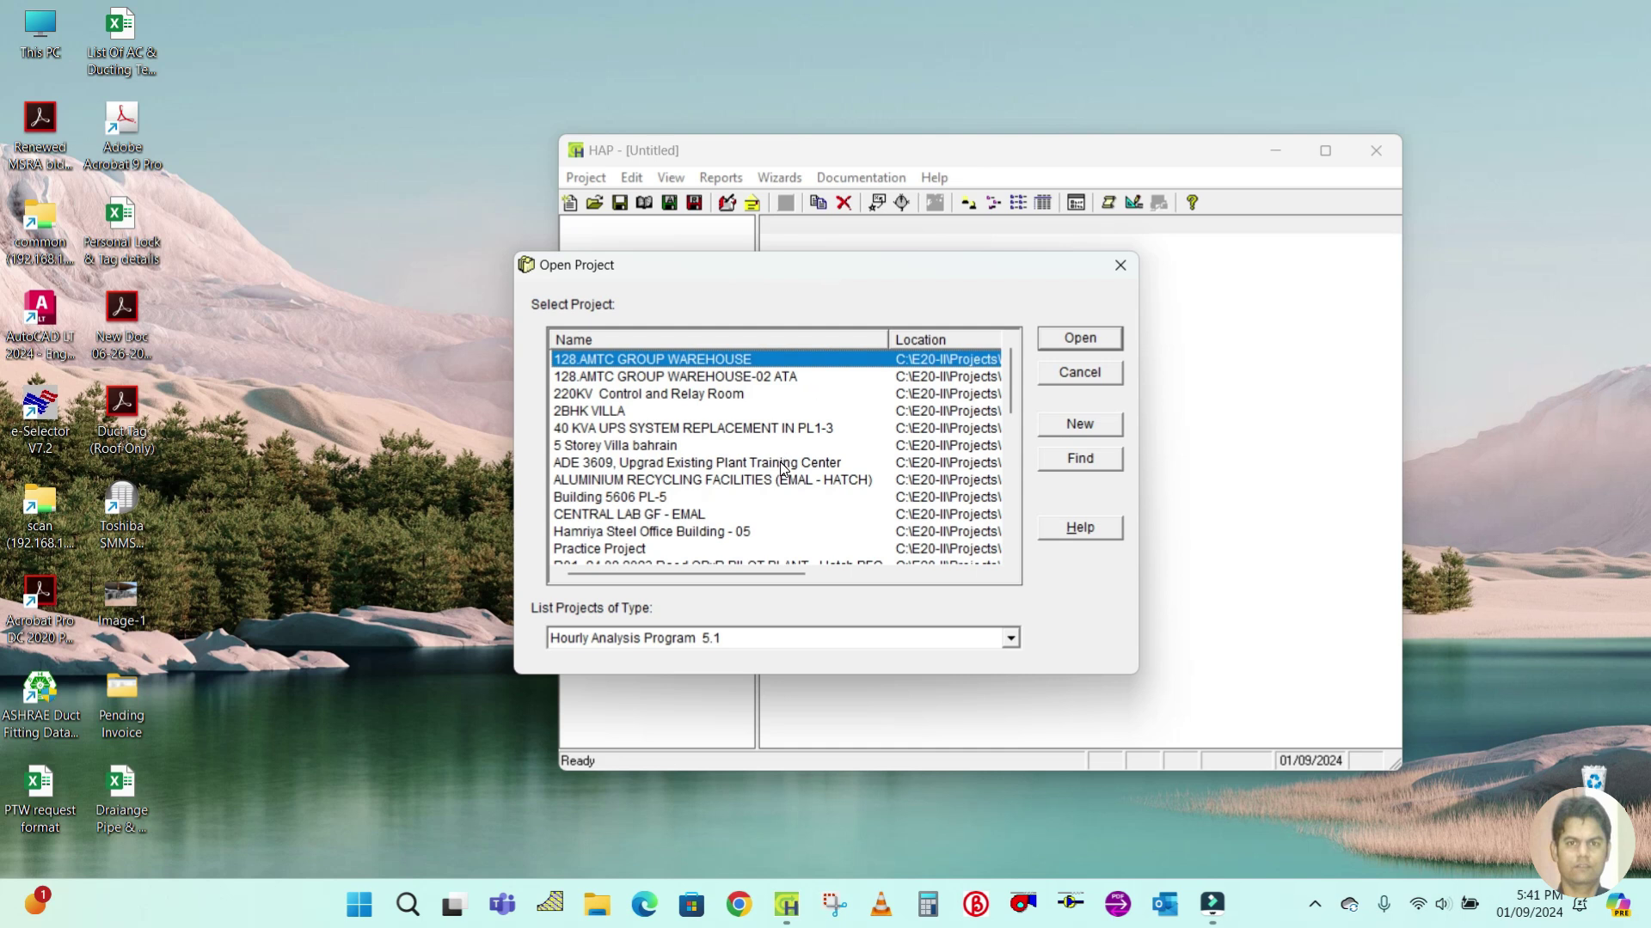
scroll(690, 531, down, 2)
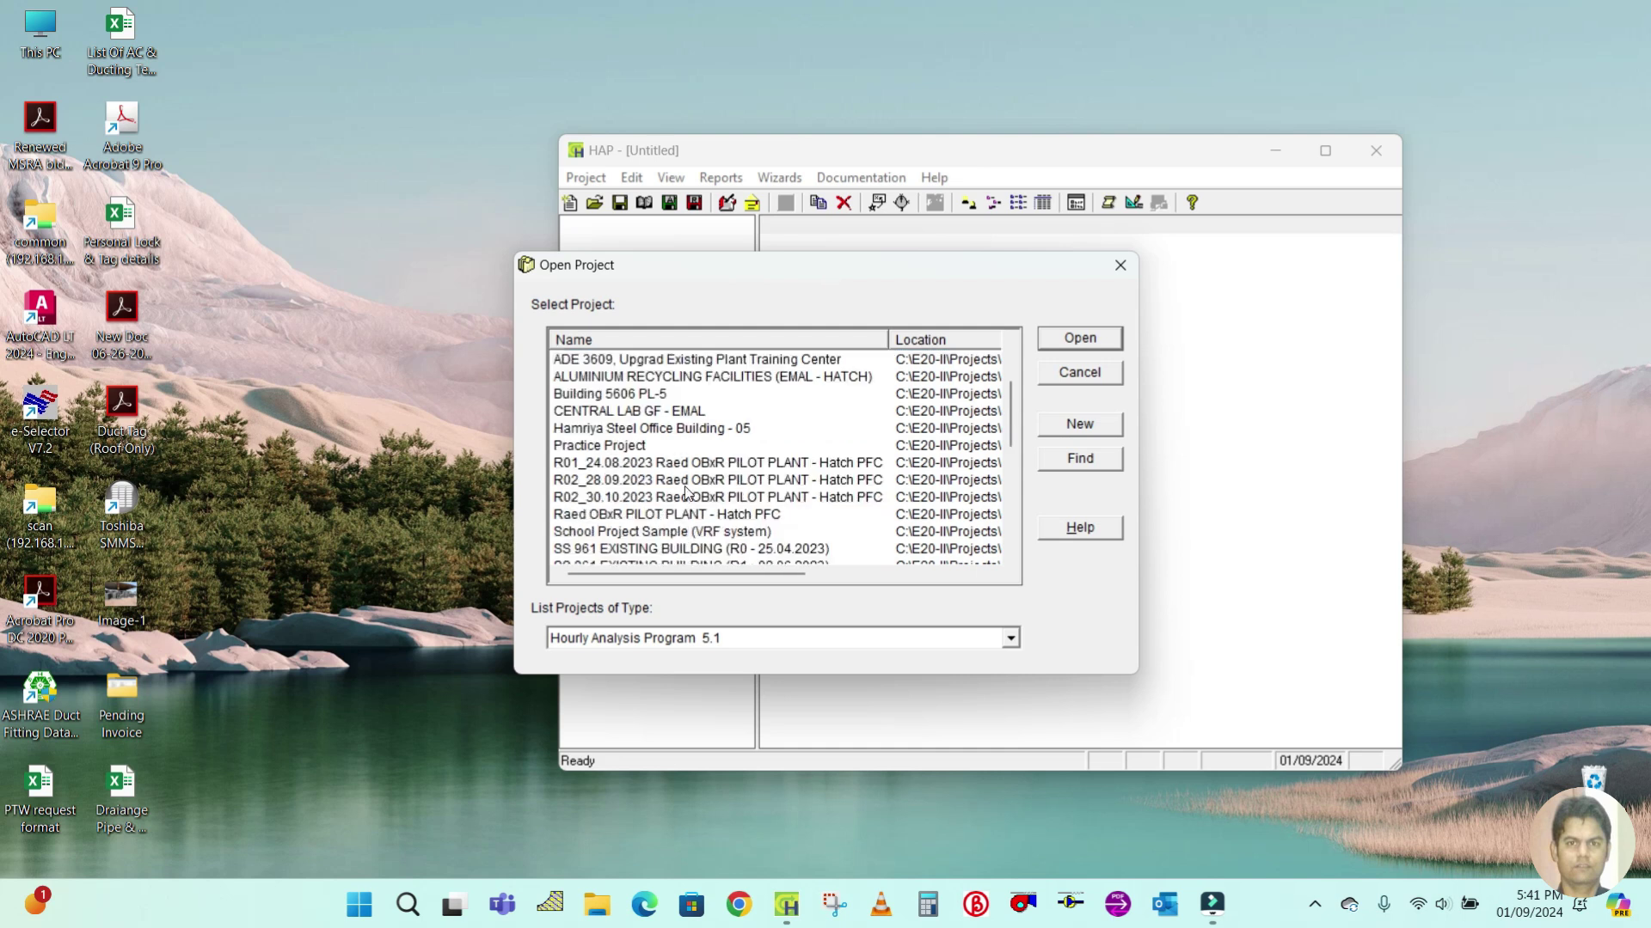
scroll(688, 494, down, 4)
scroll(692, 507, down, 2)
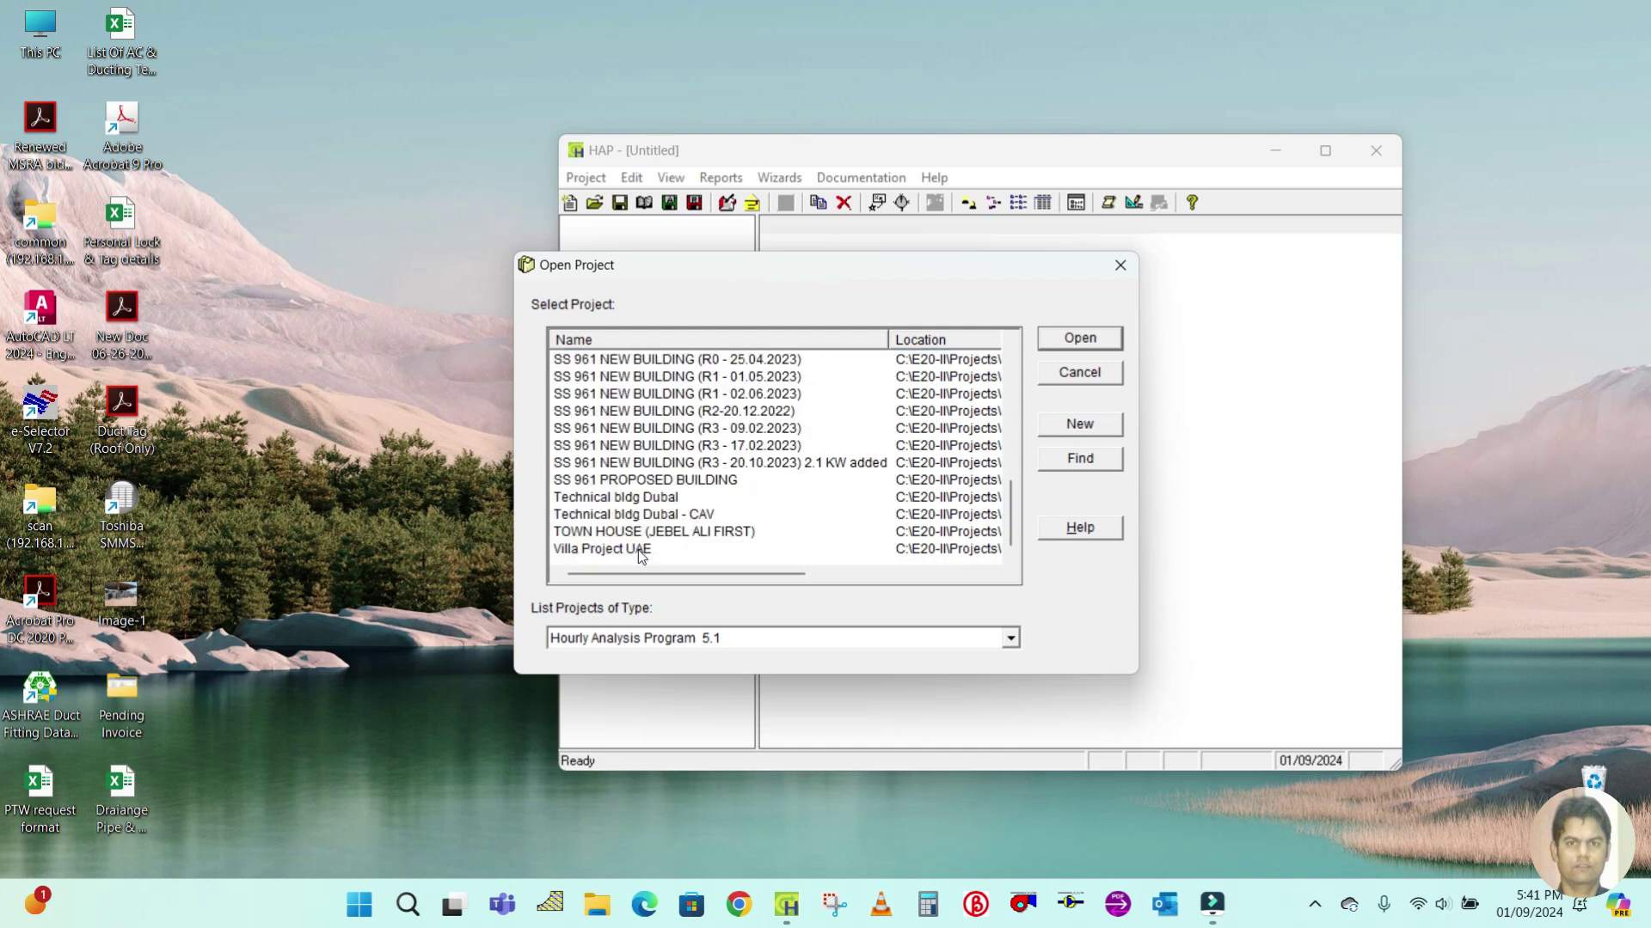
click(607, 552)
scroll(701, 448, up, 8)
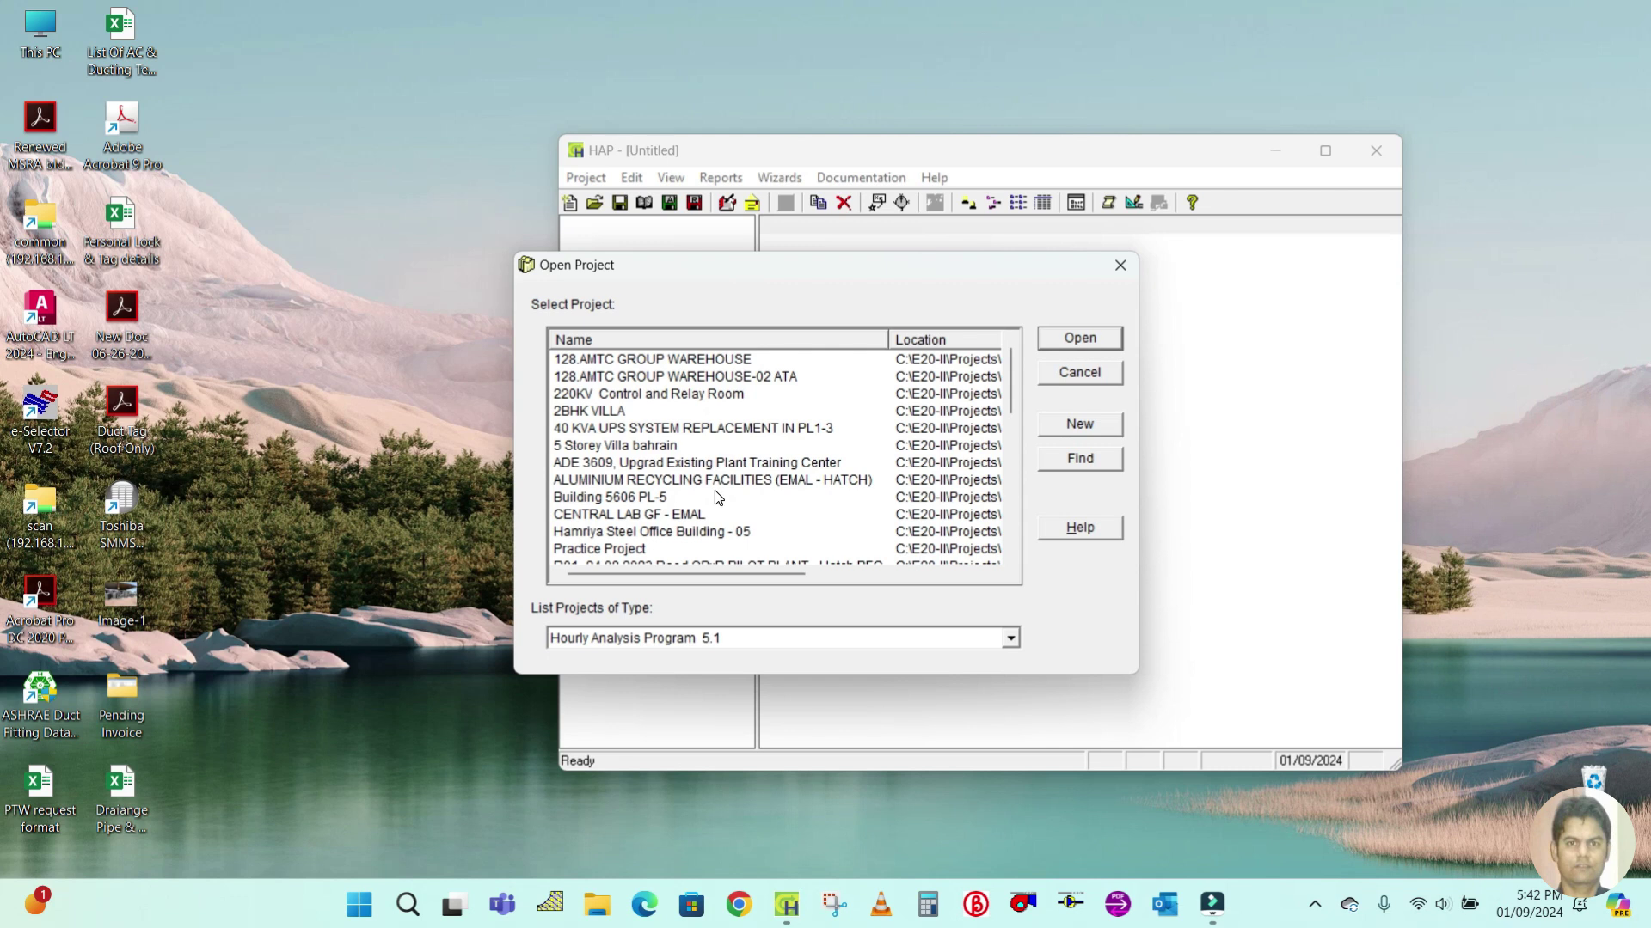
scroll(718, 497, down, 3)
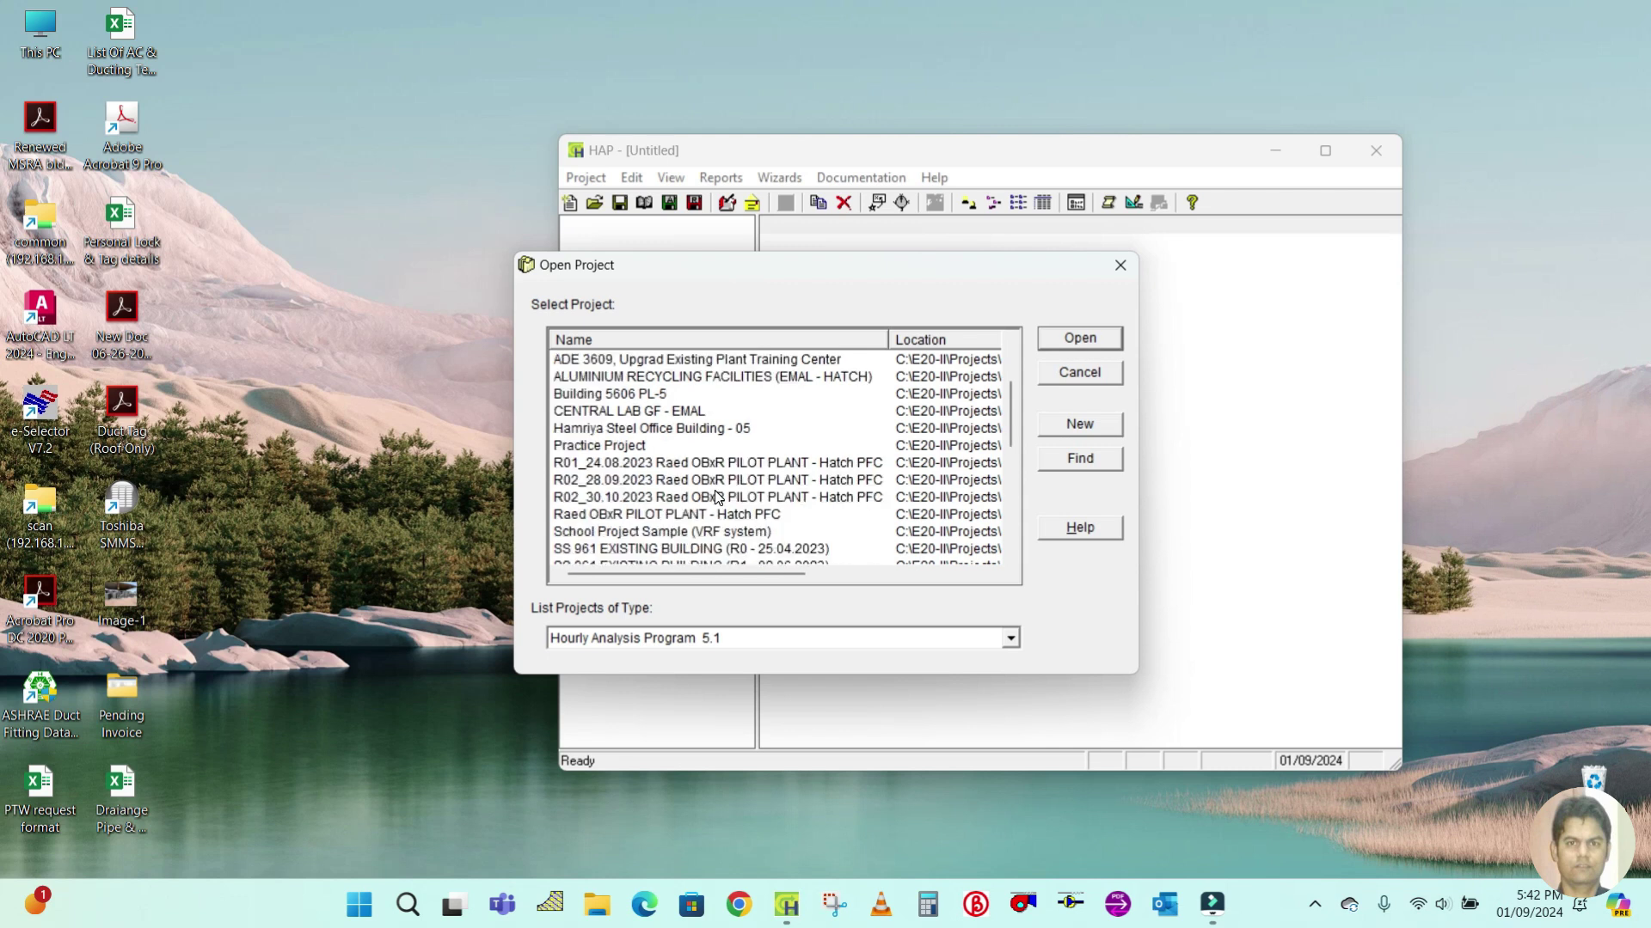
scroll(718, 497, down, 5)
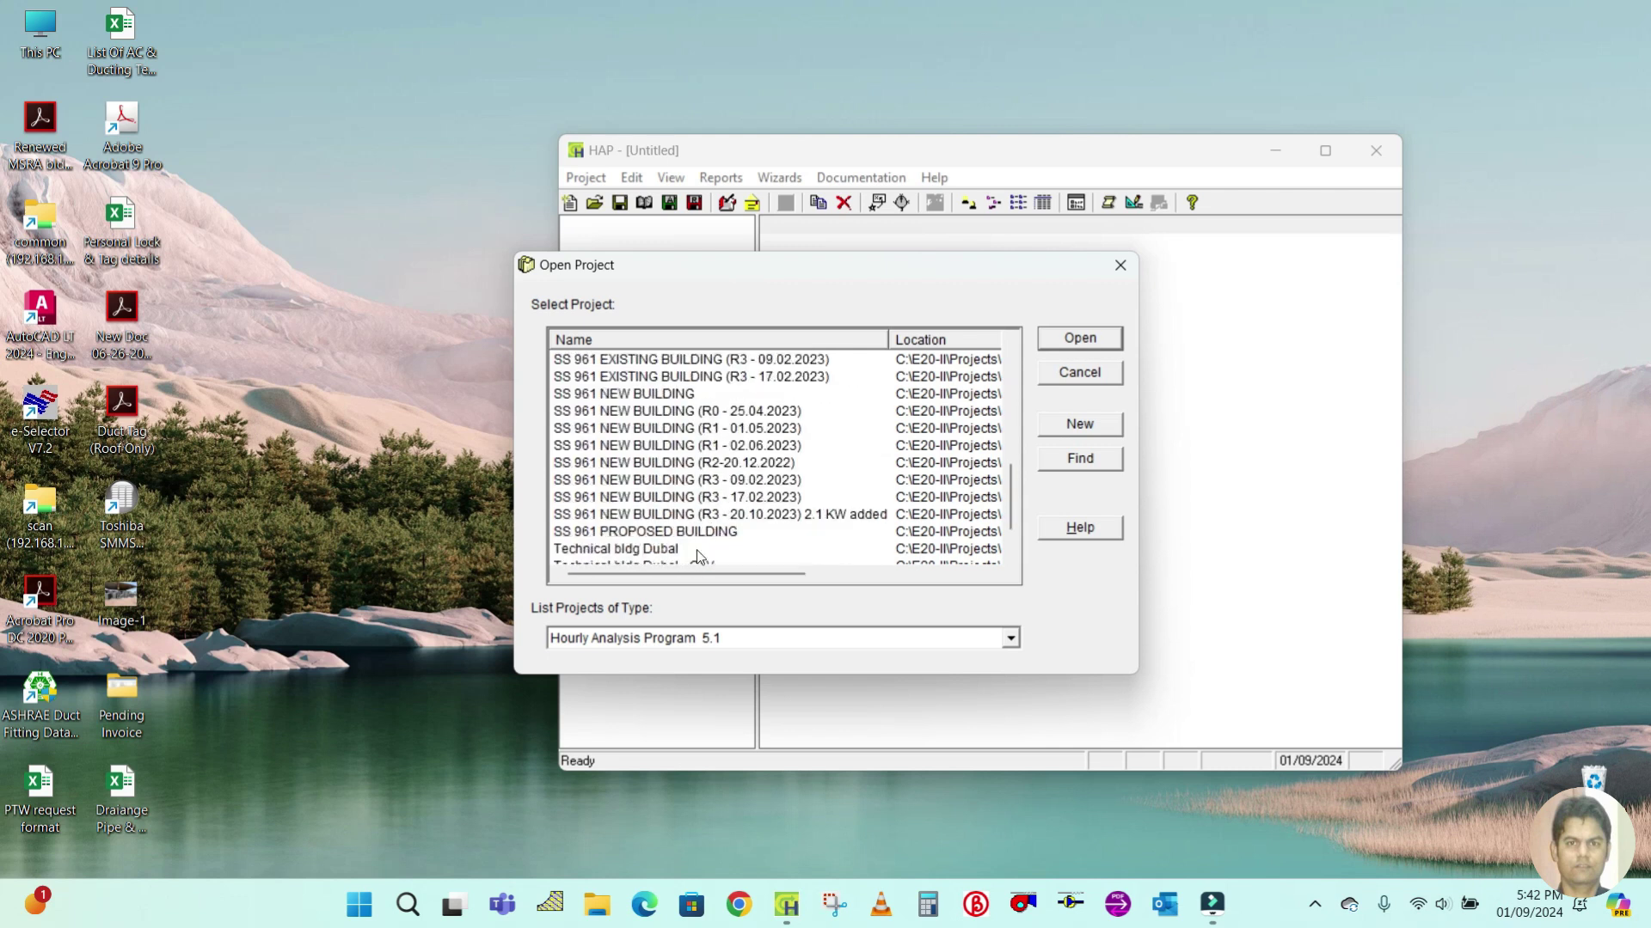
click(679, 551)
click(662, 514)
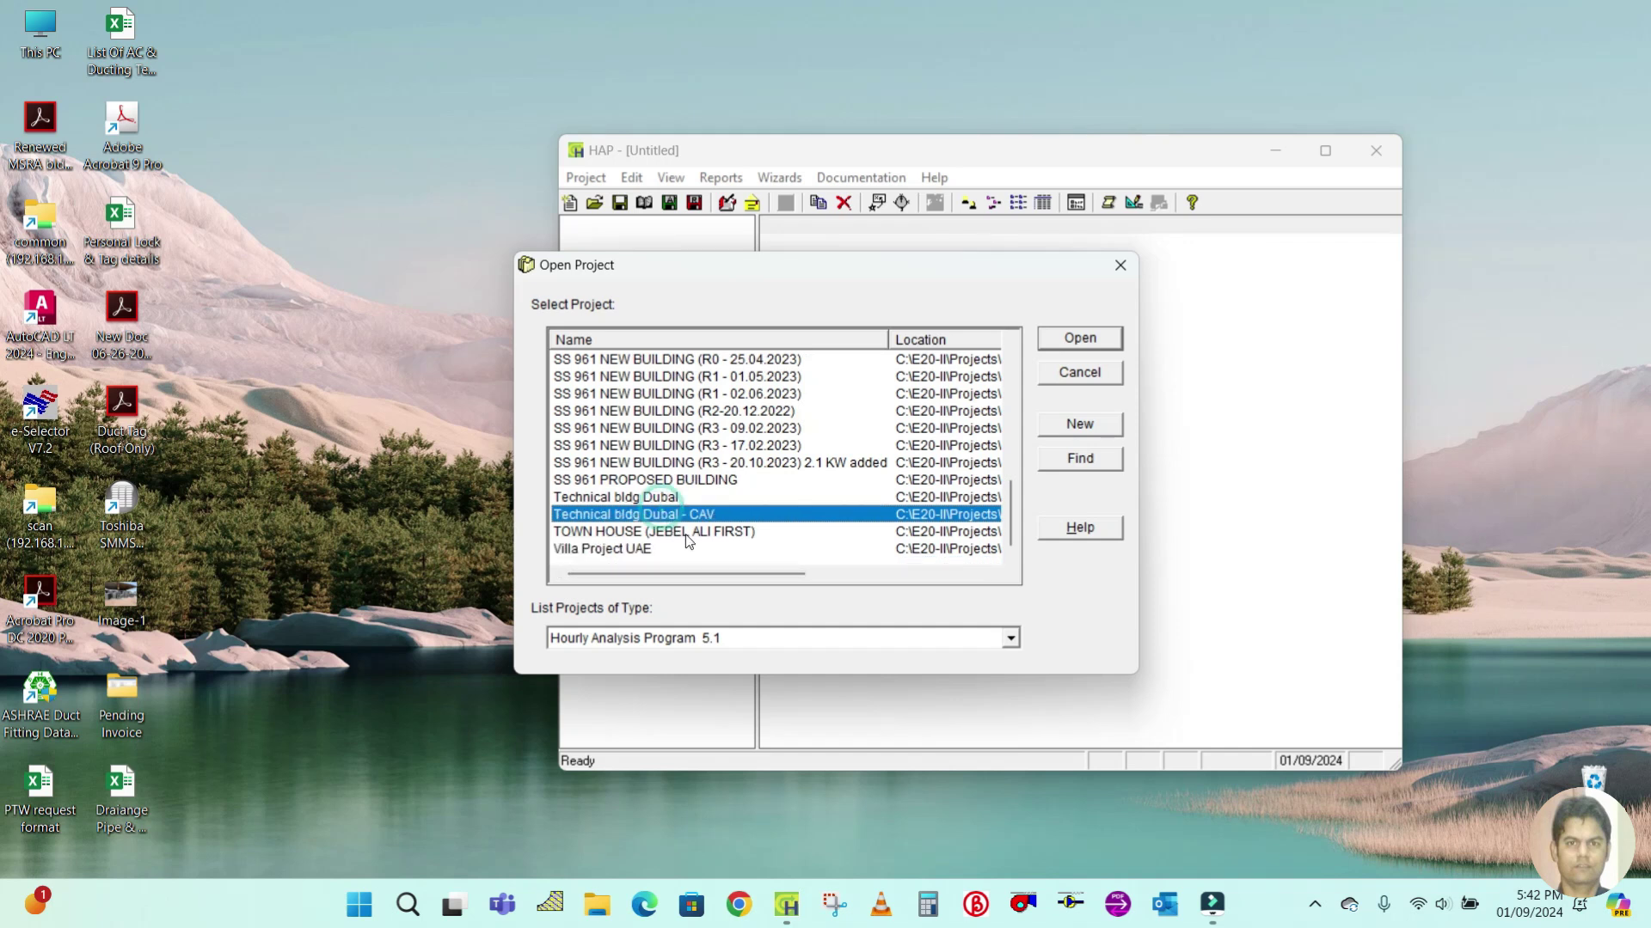
click(683, 533)
click(669, 515)
click(613, 548)
click(632, 498)
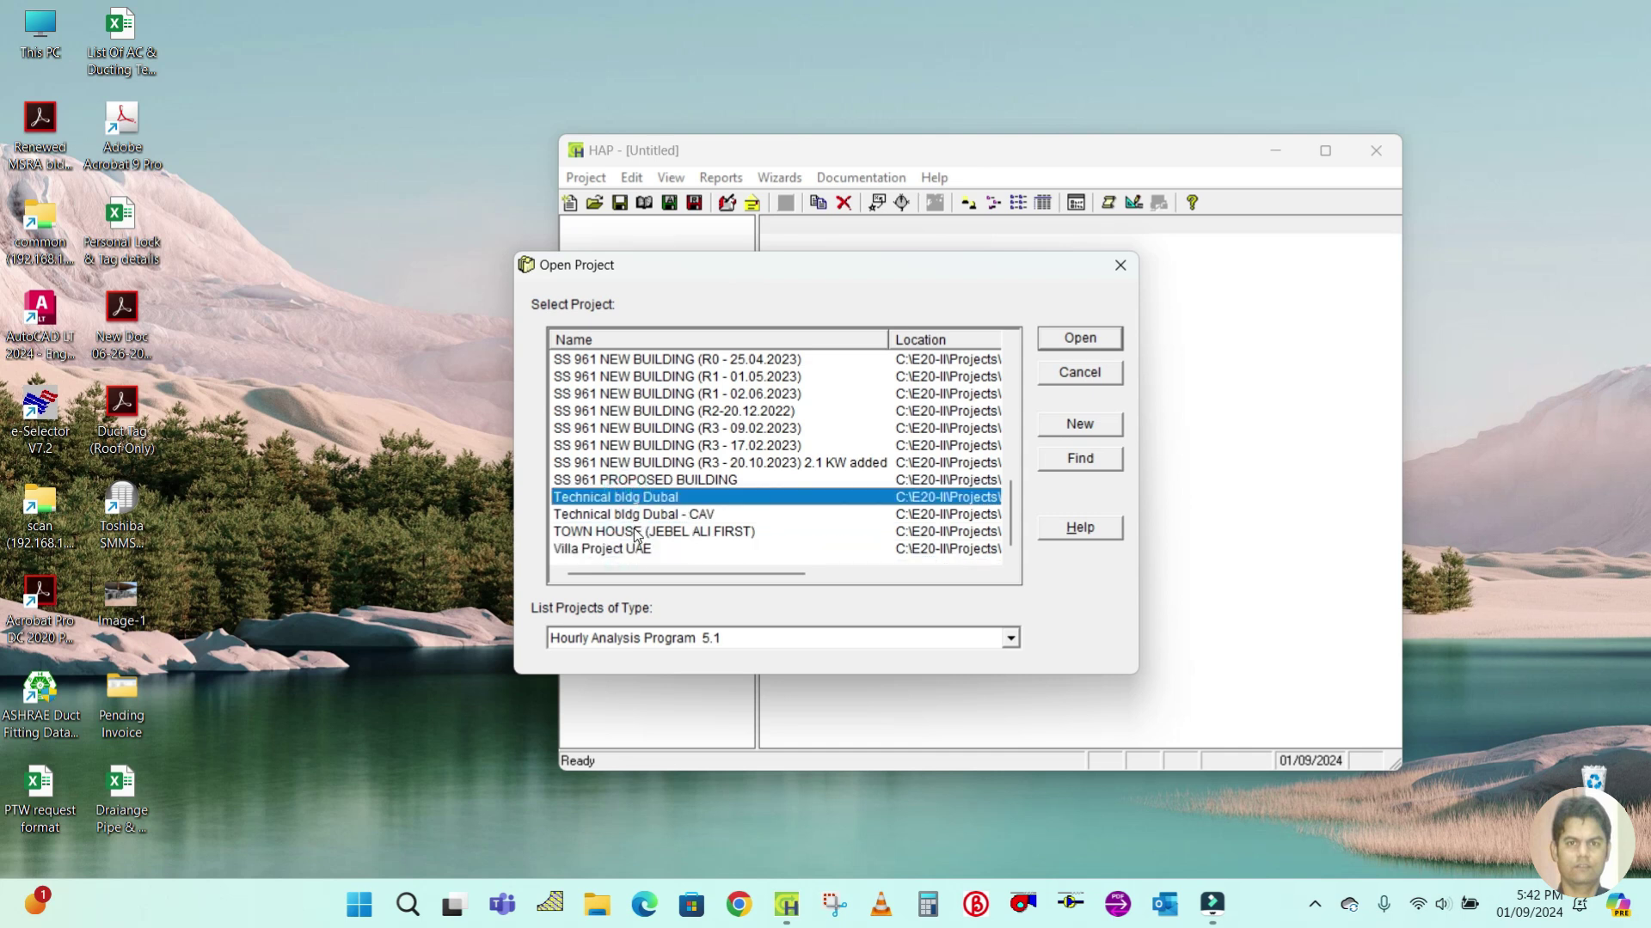
click(639, 515)
click(641, 533)
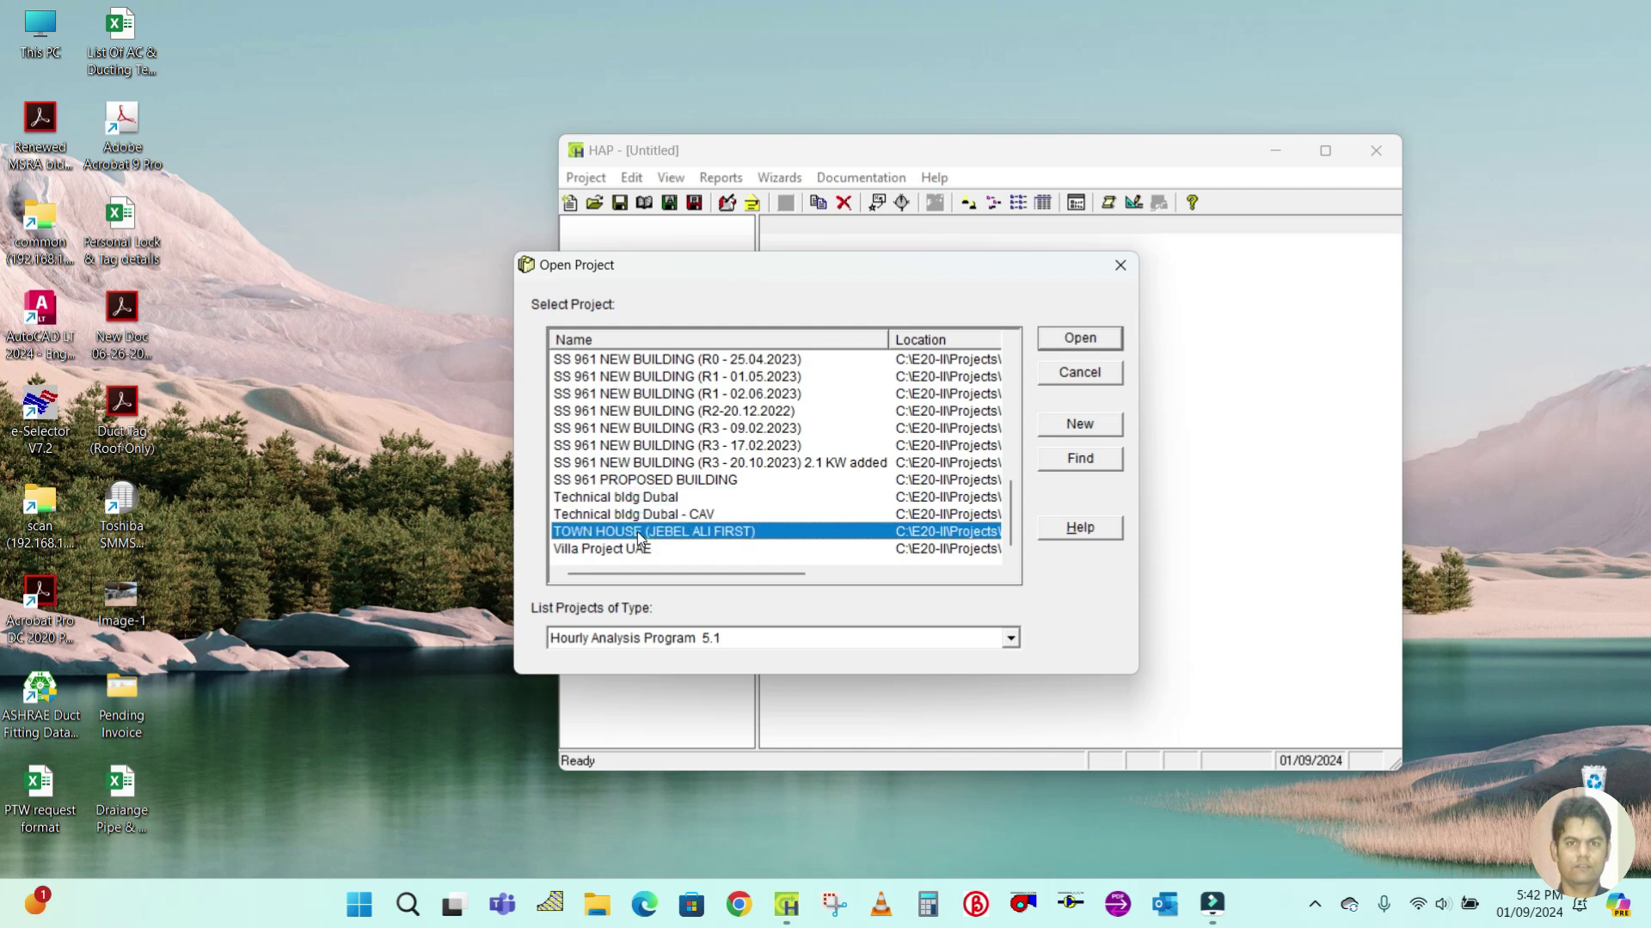
scroll(675, 482, up, 7)
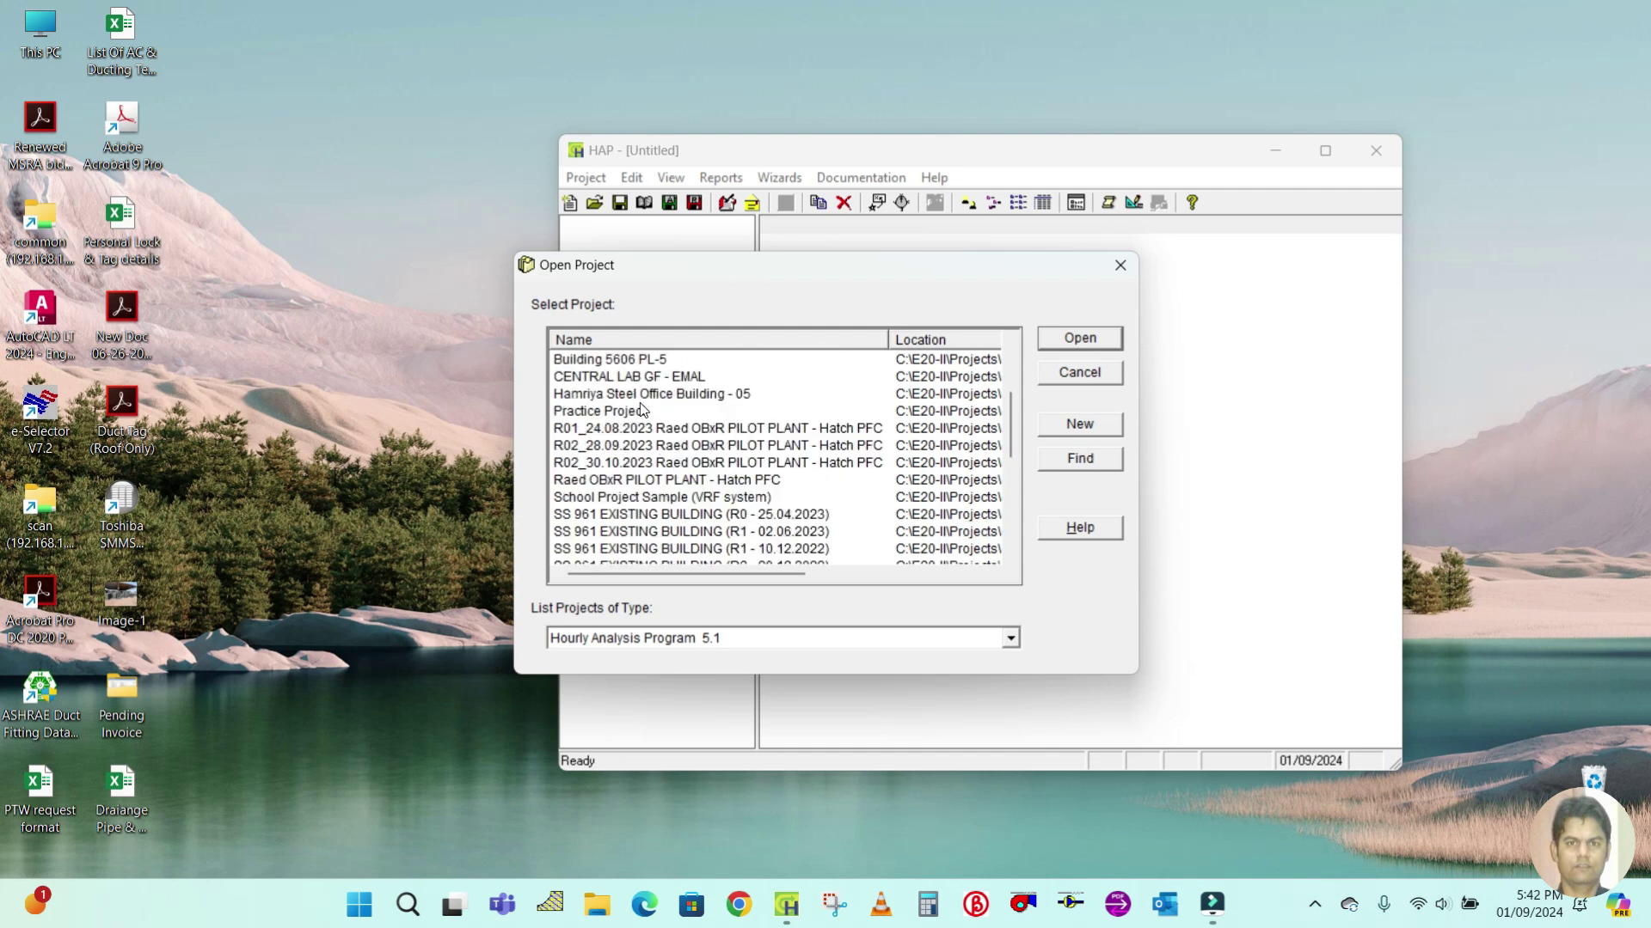
Open the saved project named Practice Project and maximize the program window
click(630, 413)
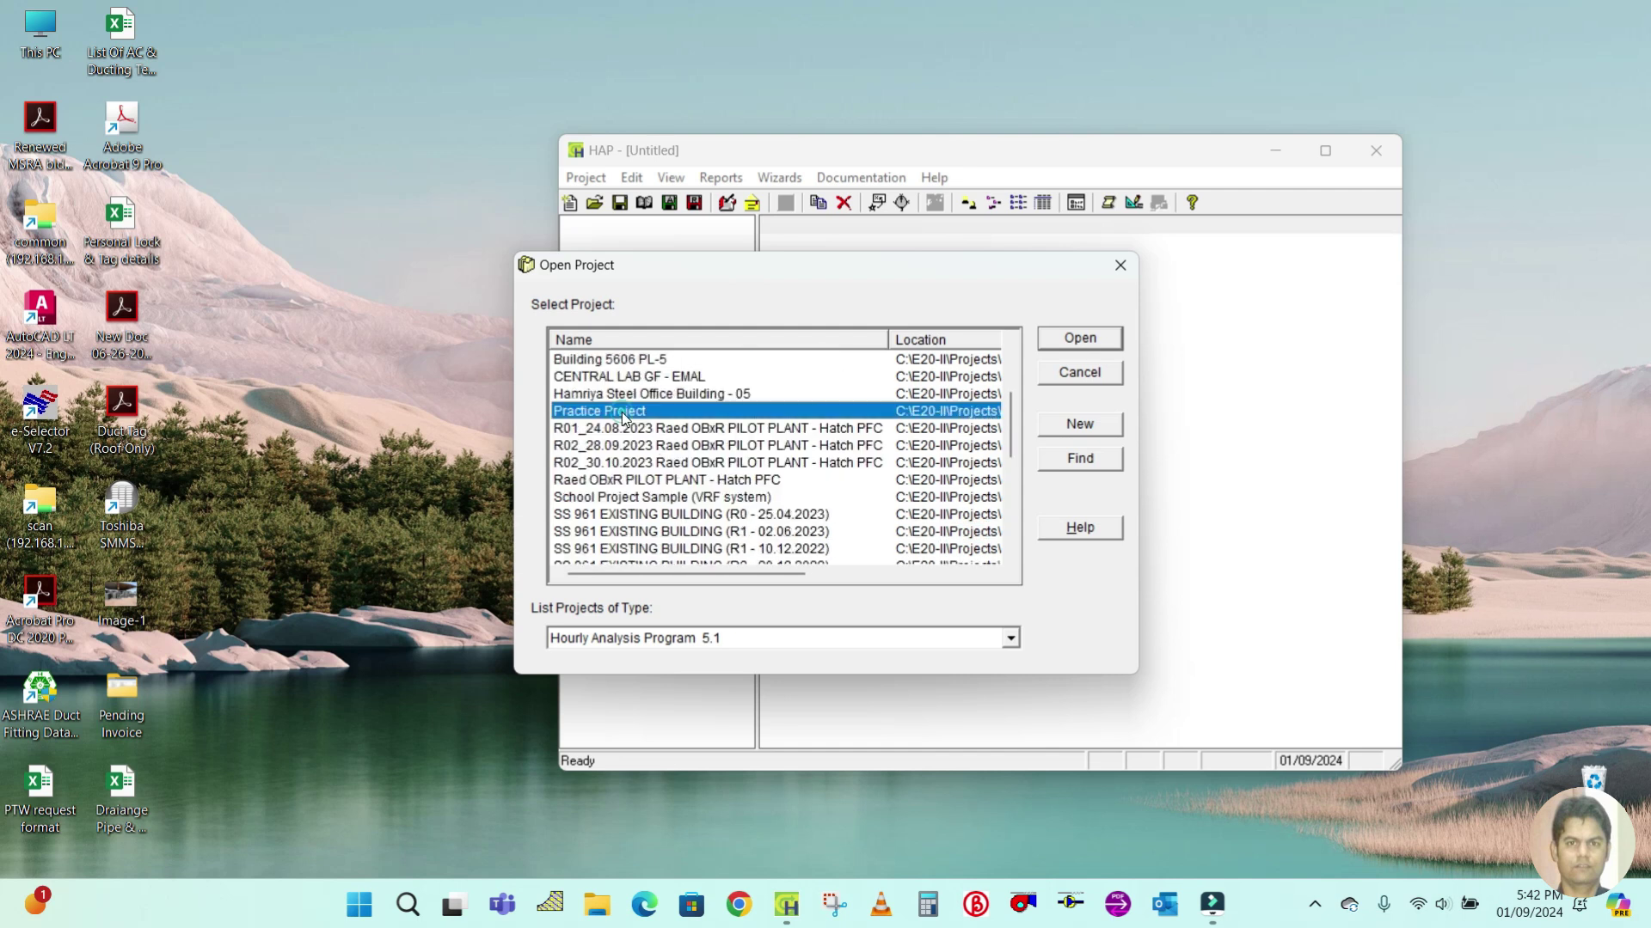
click(1066, 338)
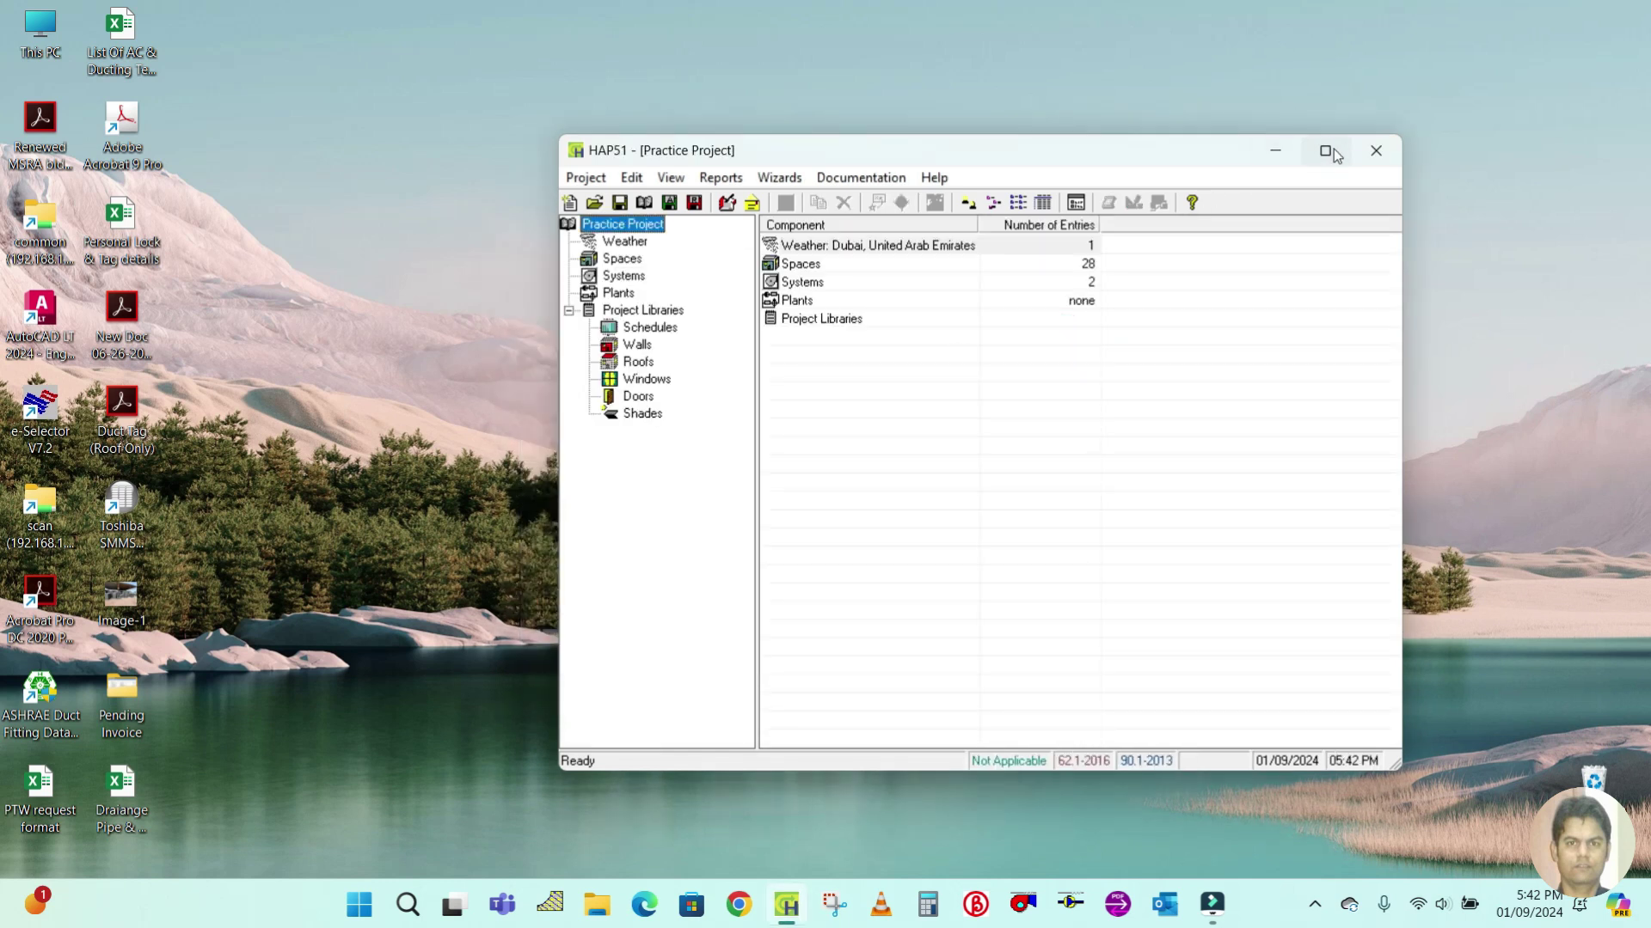
click(1326, 152)
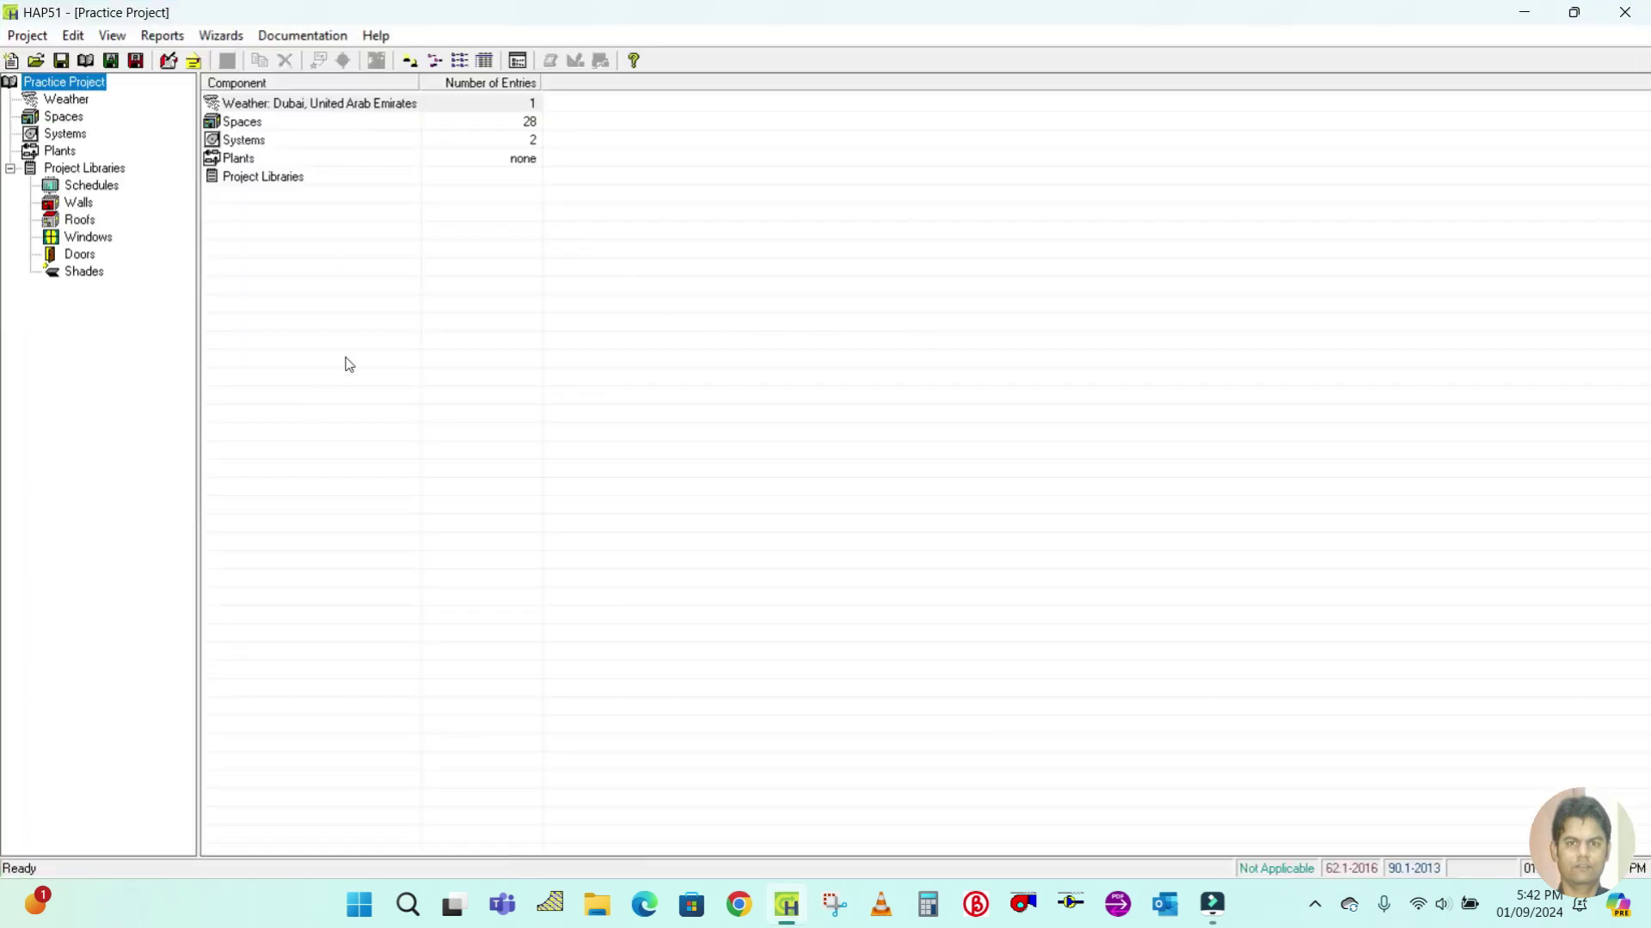
Delete the GF-SPU-01 air system from the project's systems, keeping GF-PACU
click(57, 117)
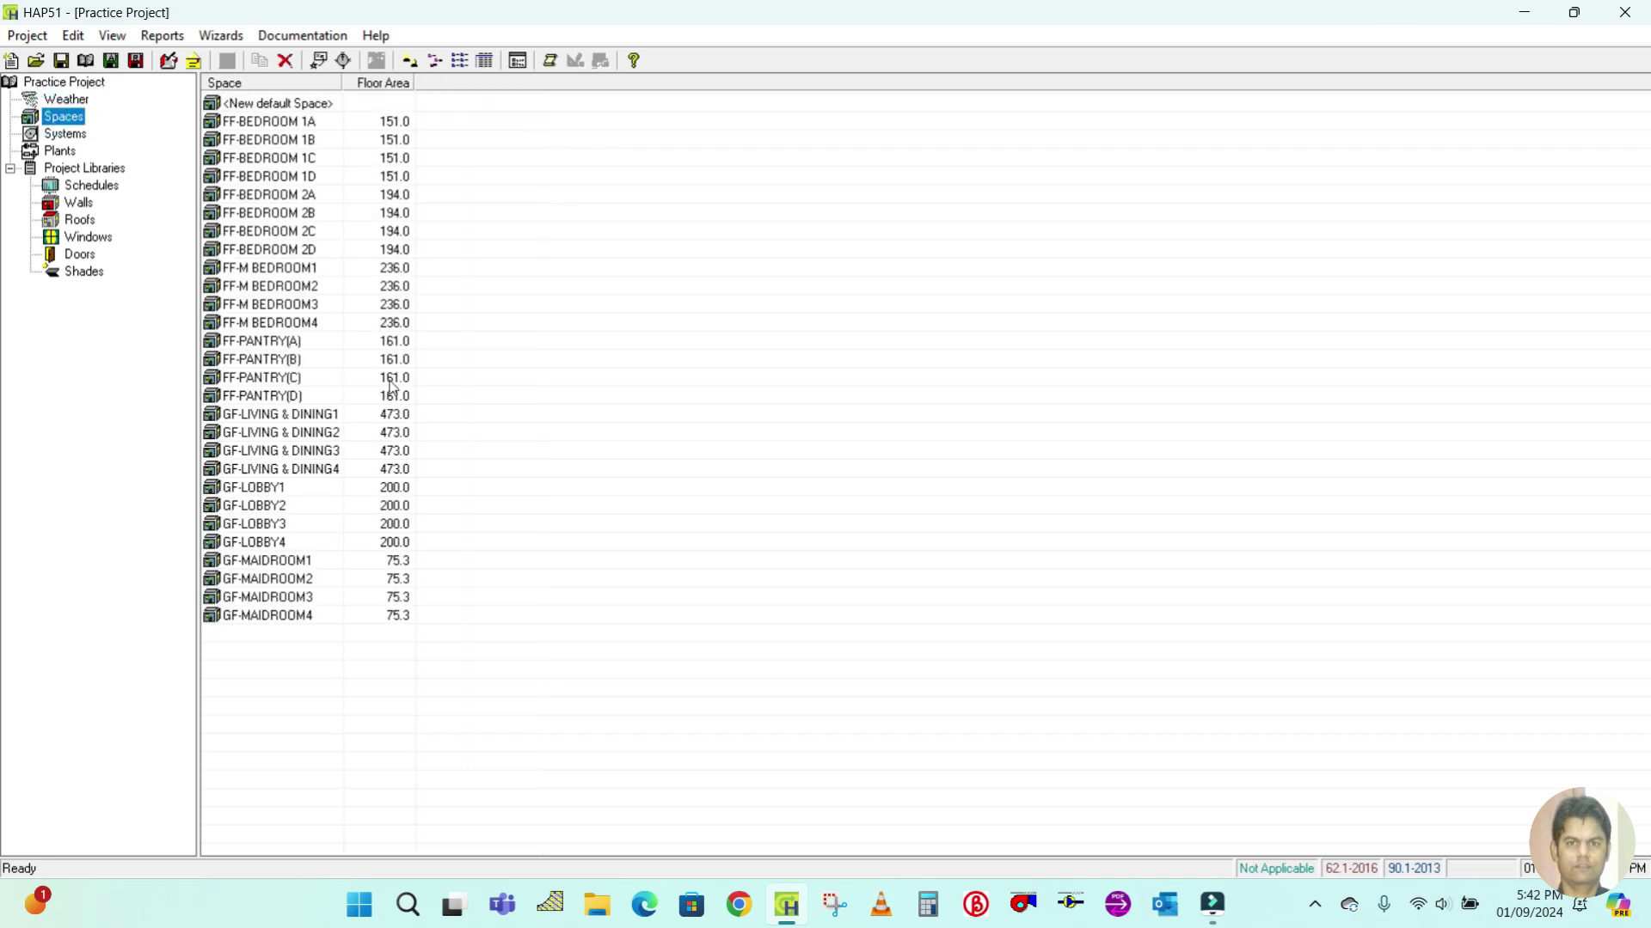
click(68, 101)
click(67, 118)
click(66, 134)
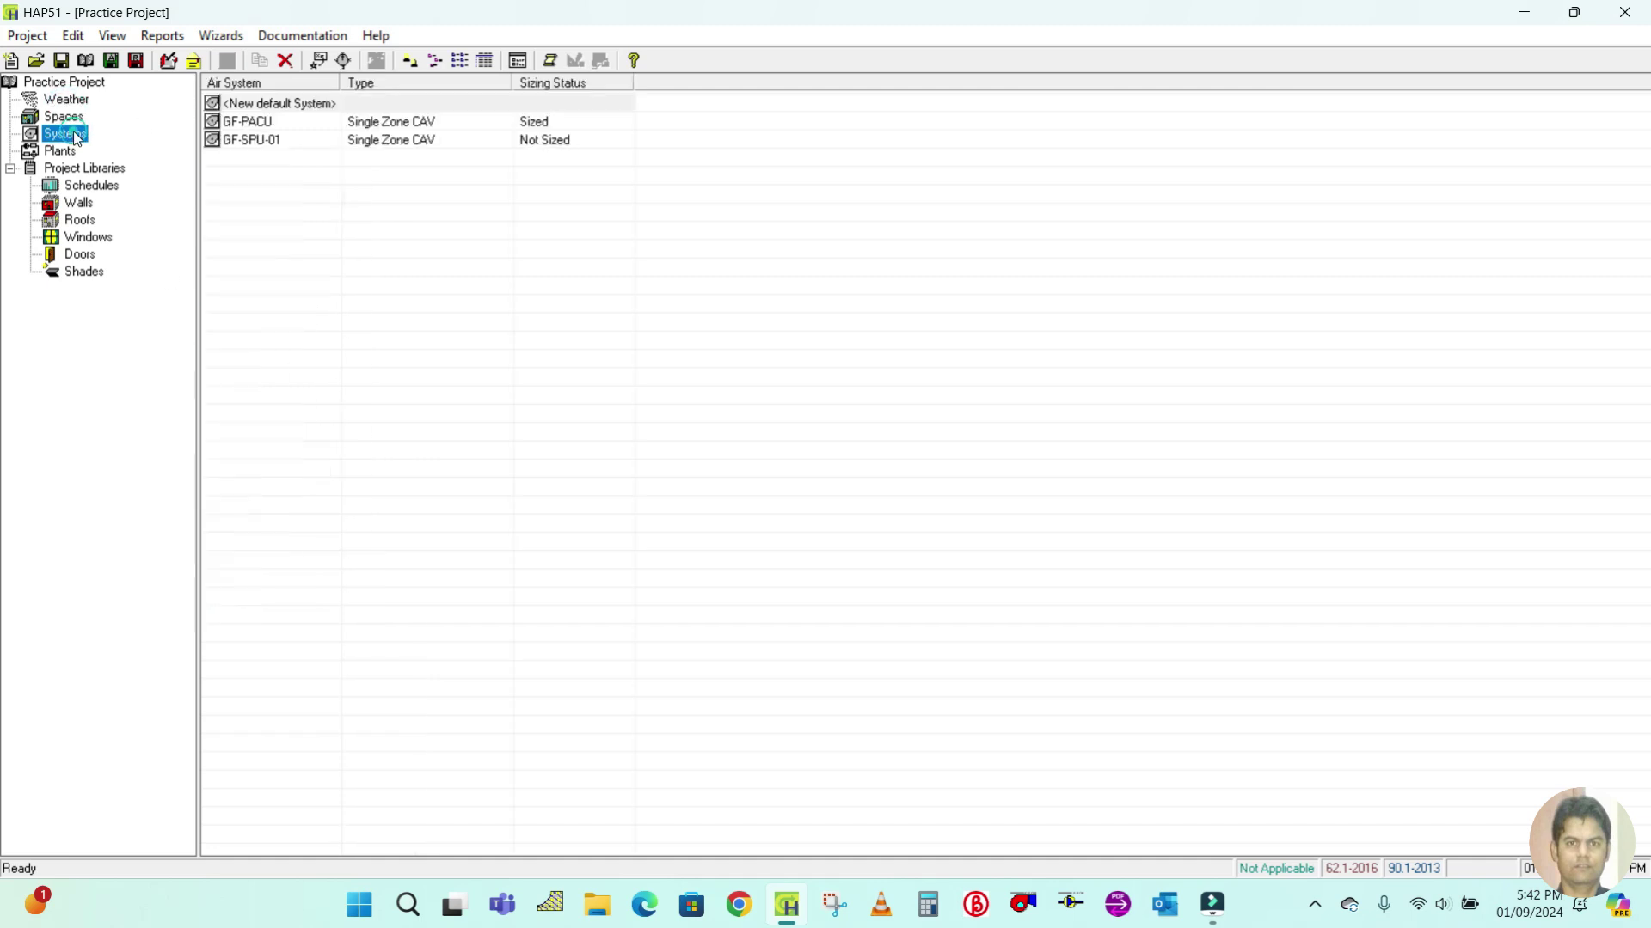
click(265, 149)
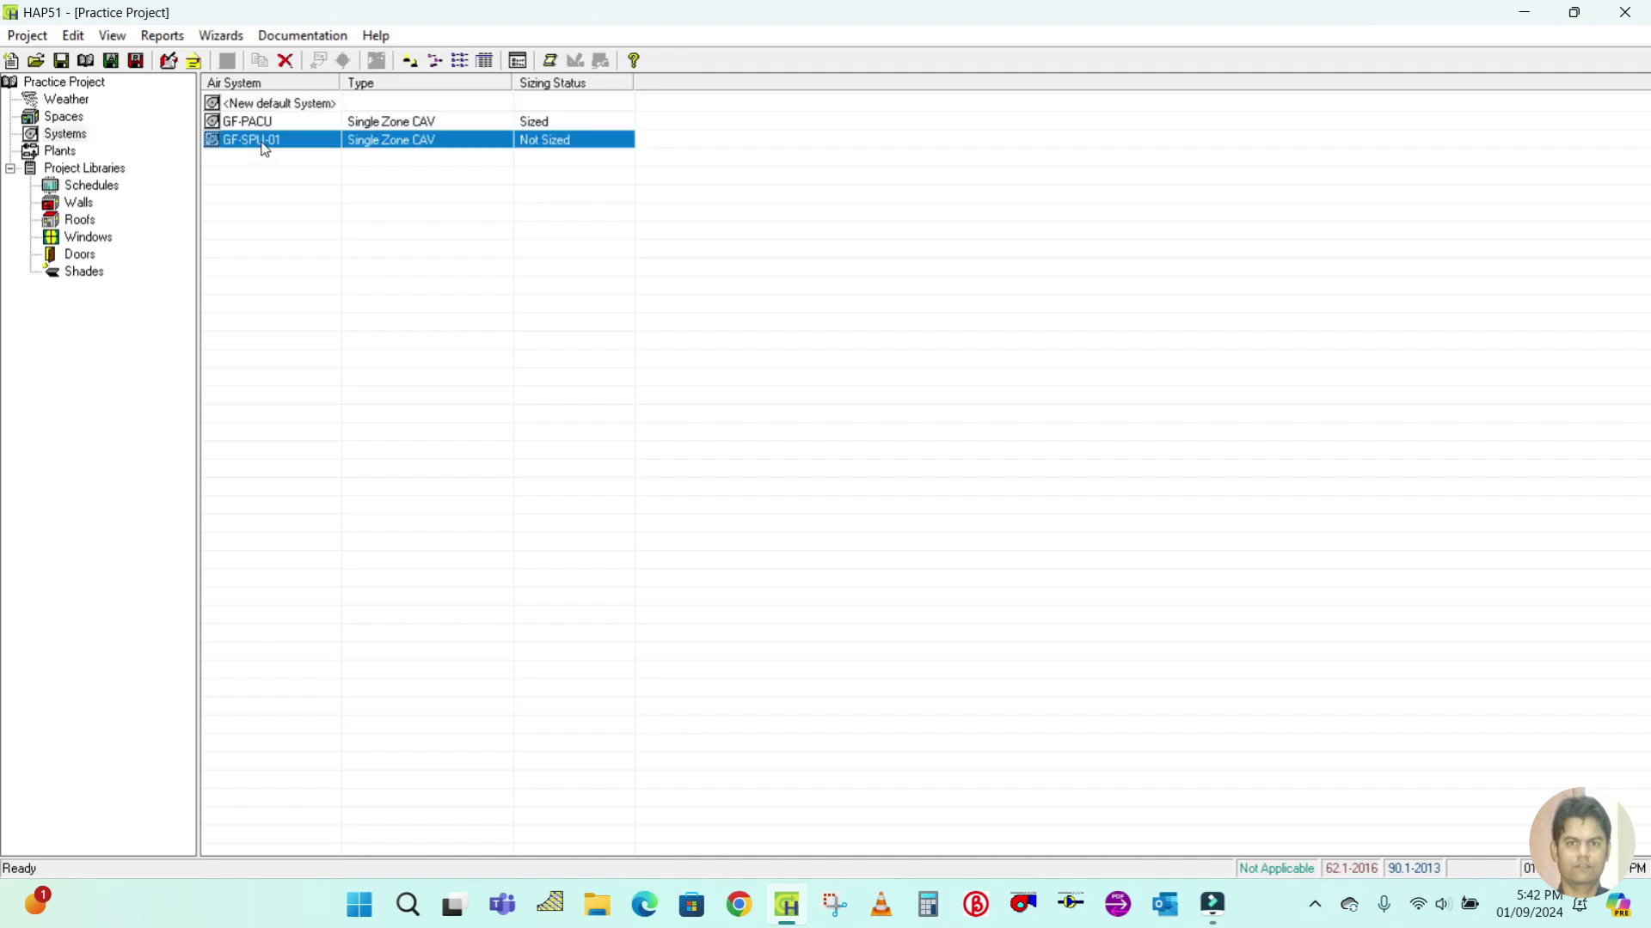
click(261, 126)
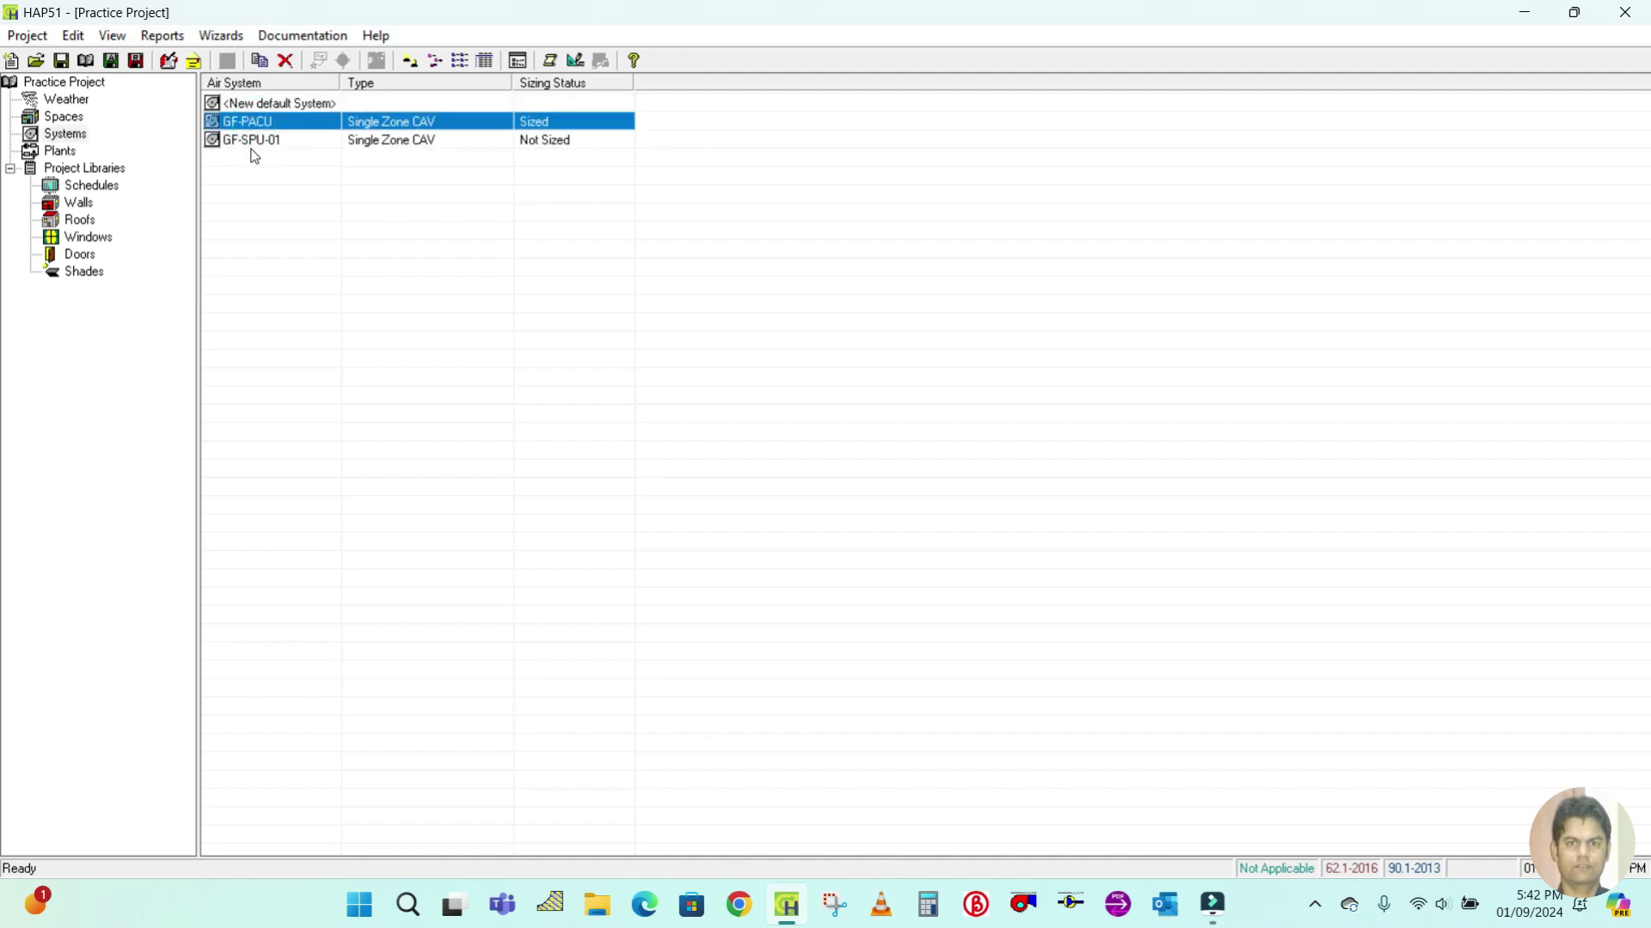
click(246, 139)
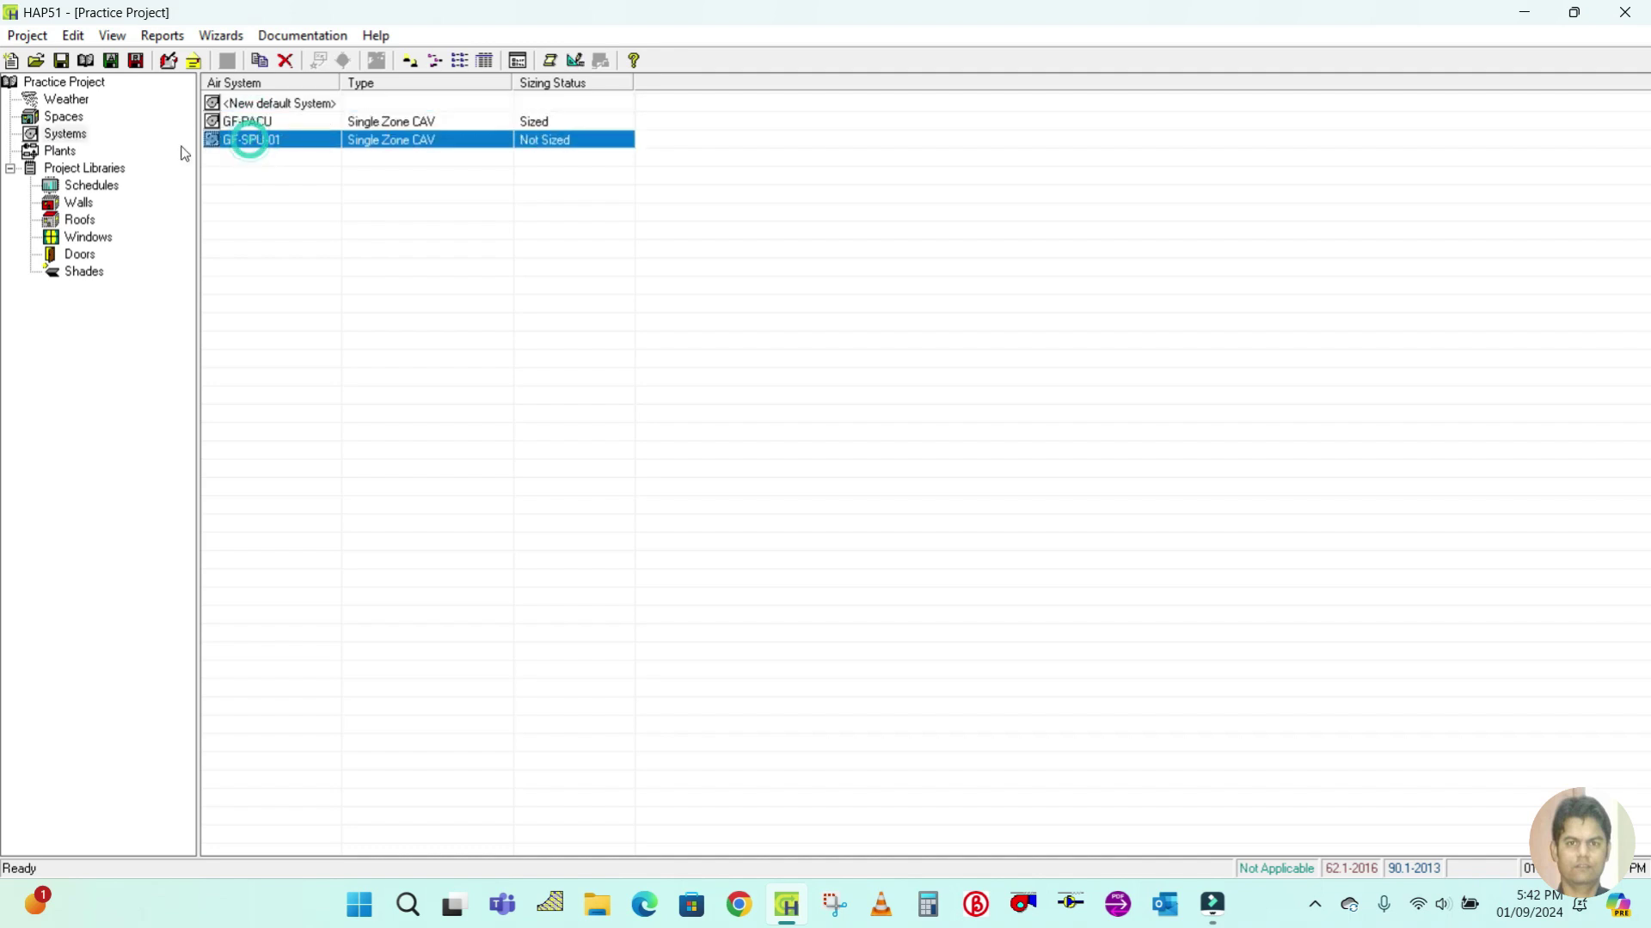
click(286, 60)
click(790, 522)
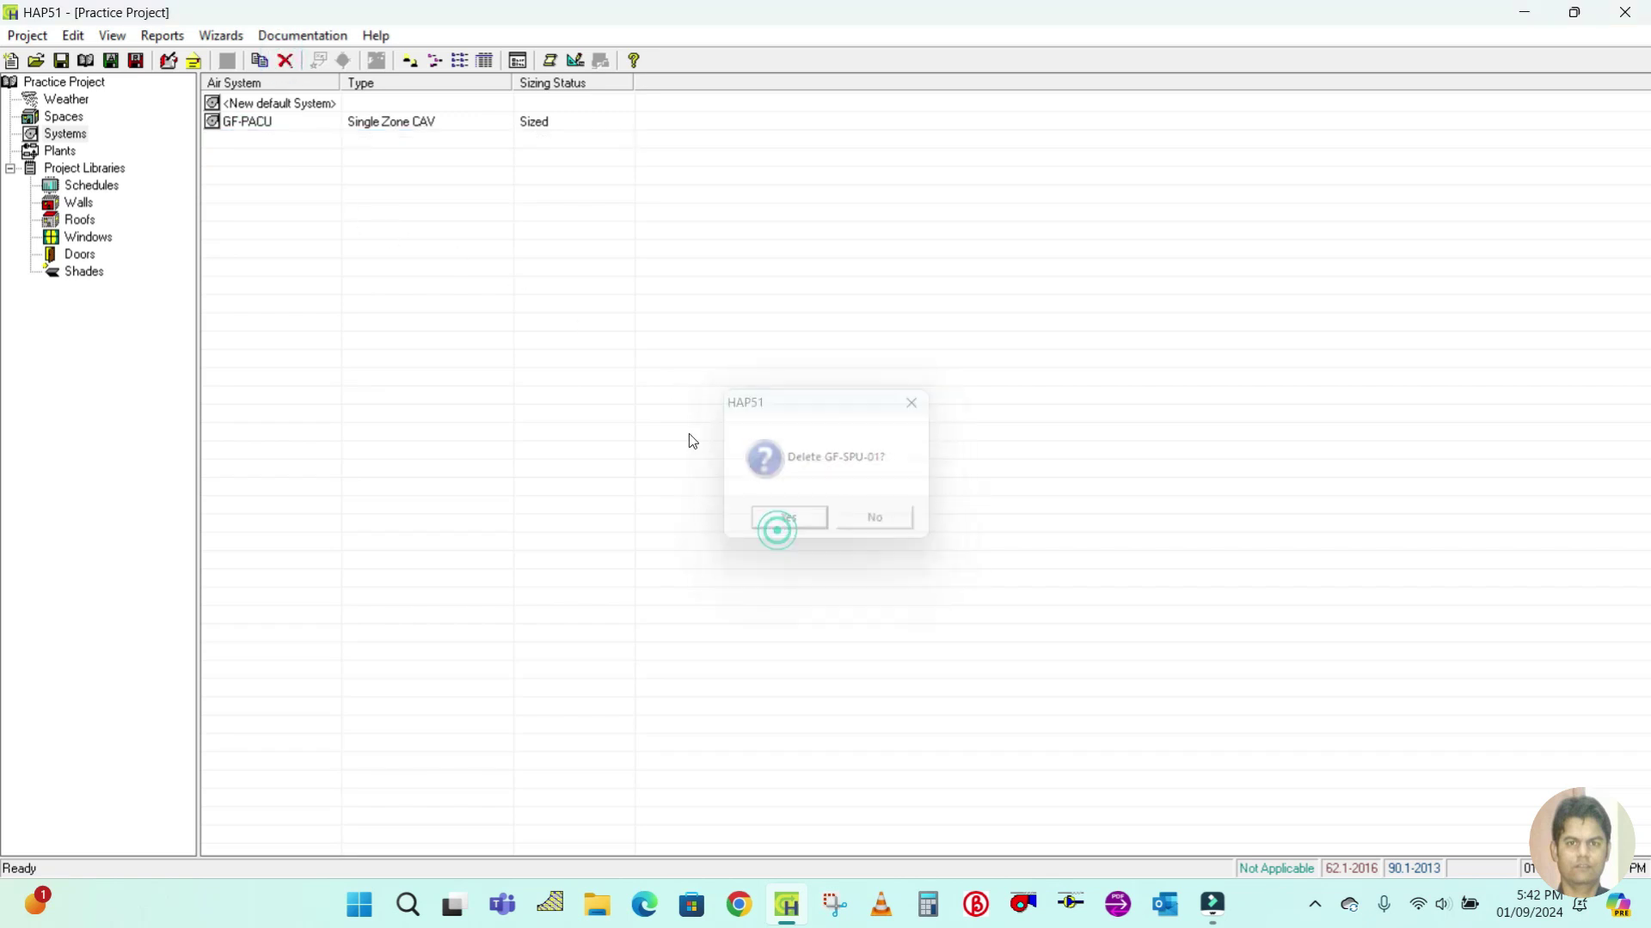
Duplicate the GF-PACU air system to start a new system from it
click(78, 117)
click(74, 100)
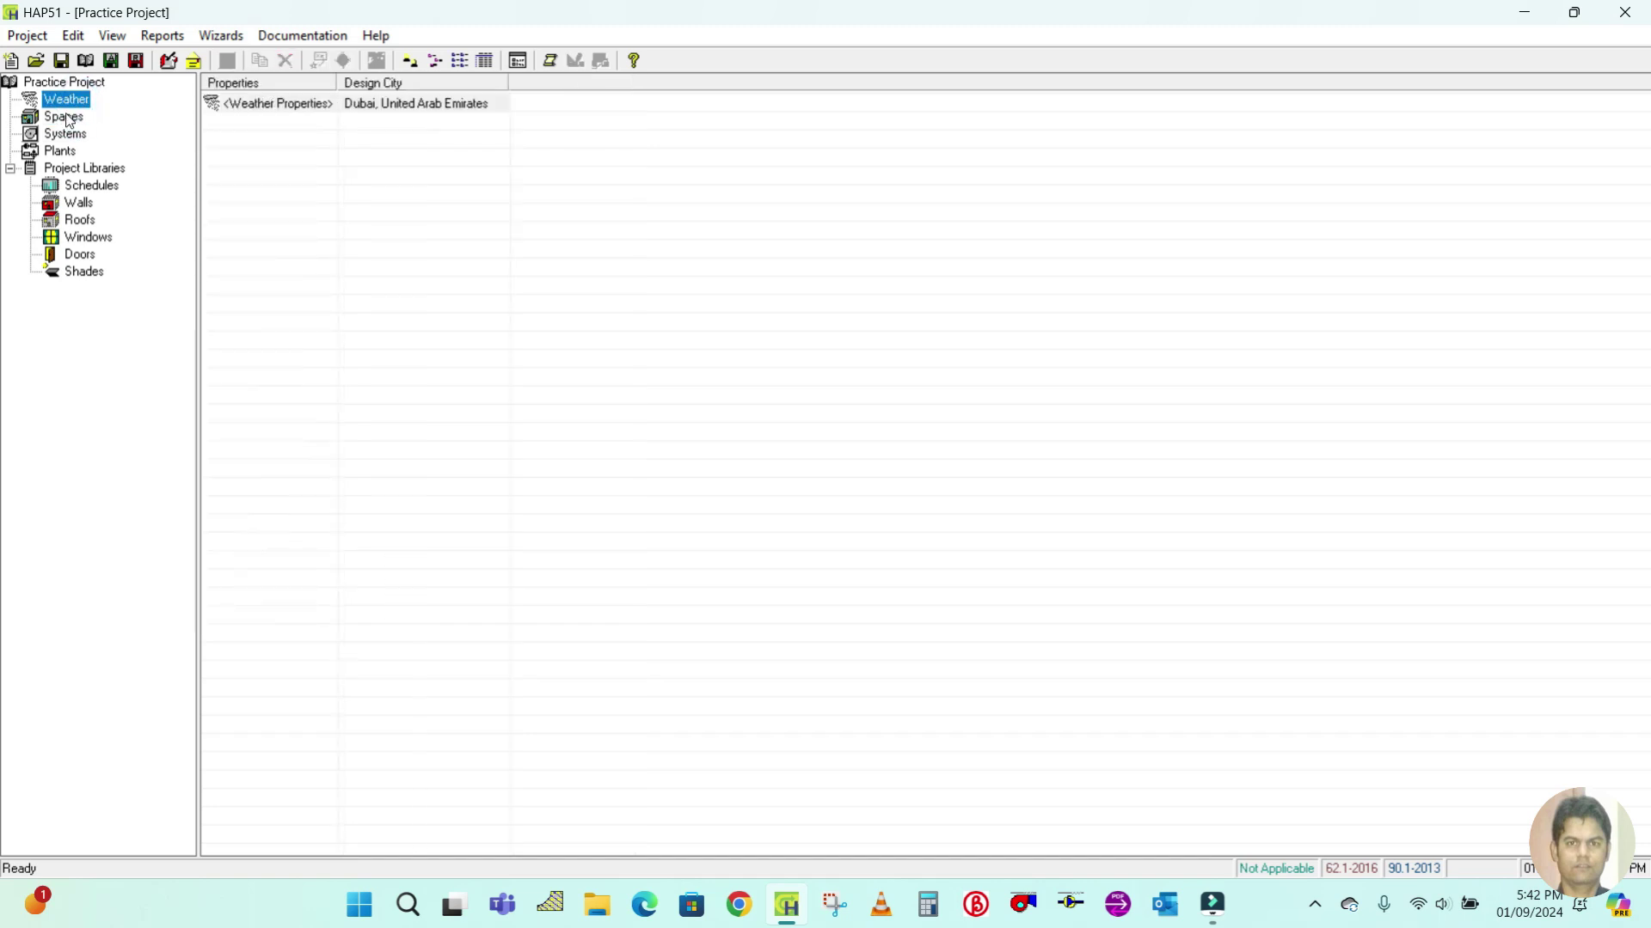
click(68, 116)
click(67, 98)
click(65, 118)
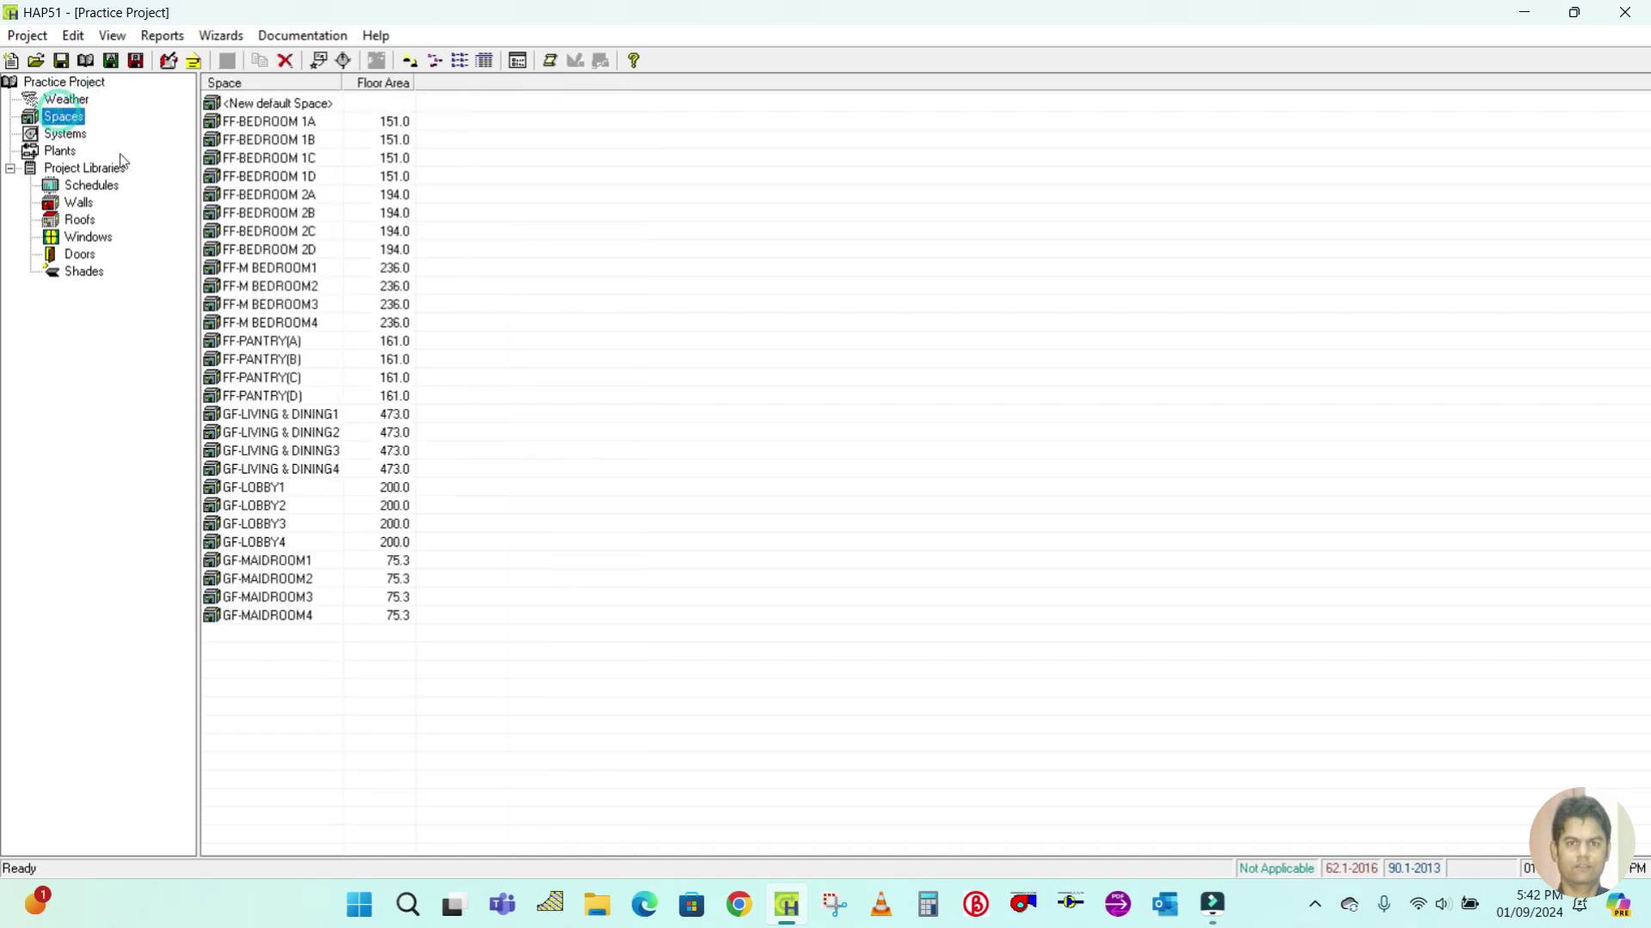
click(69, 134)
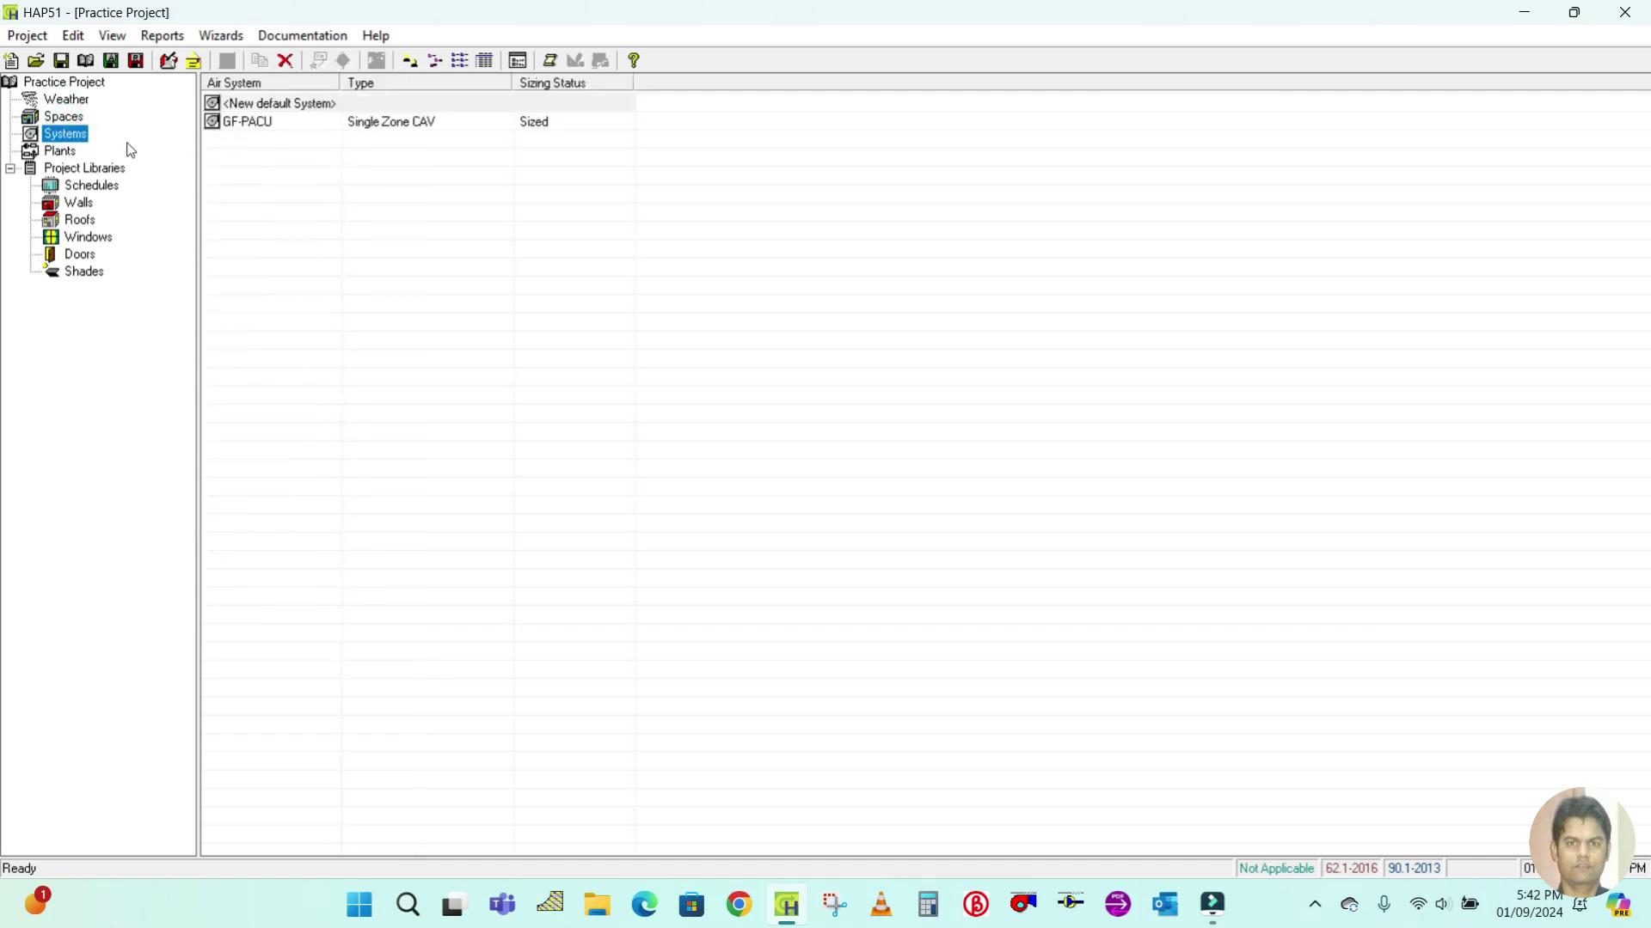
click(264, 124)
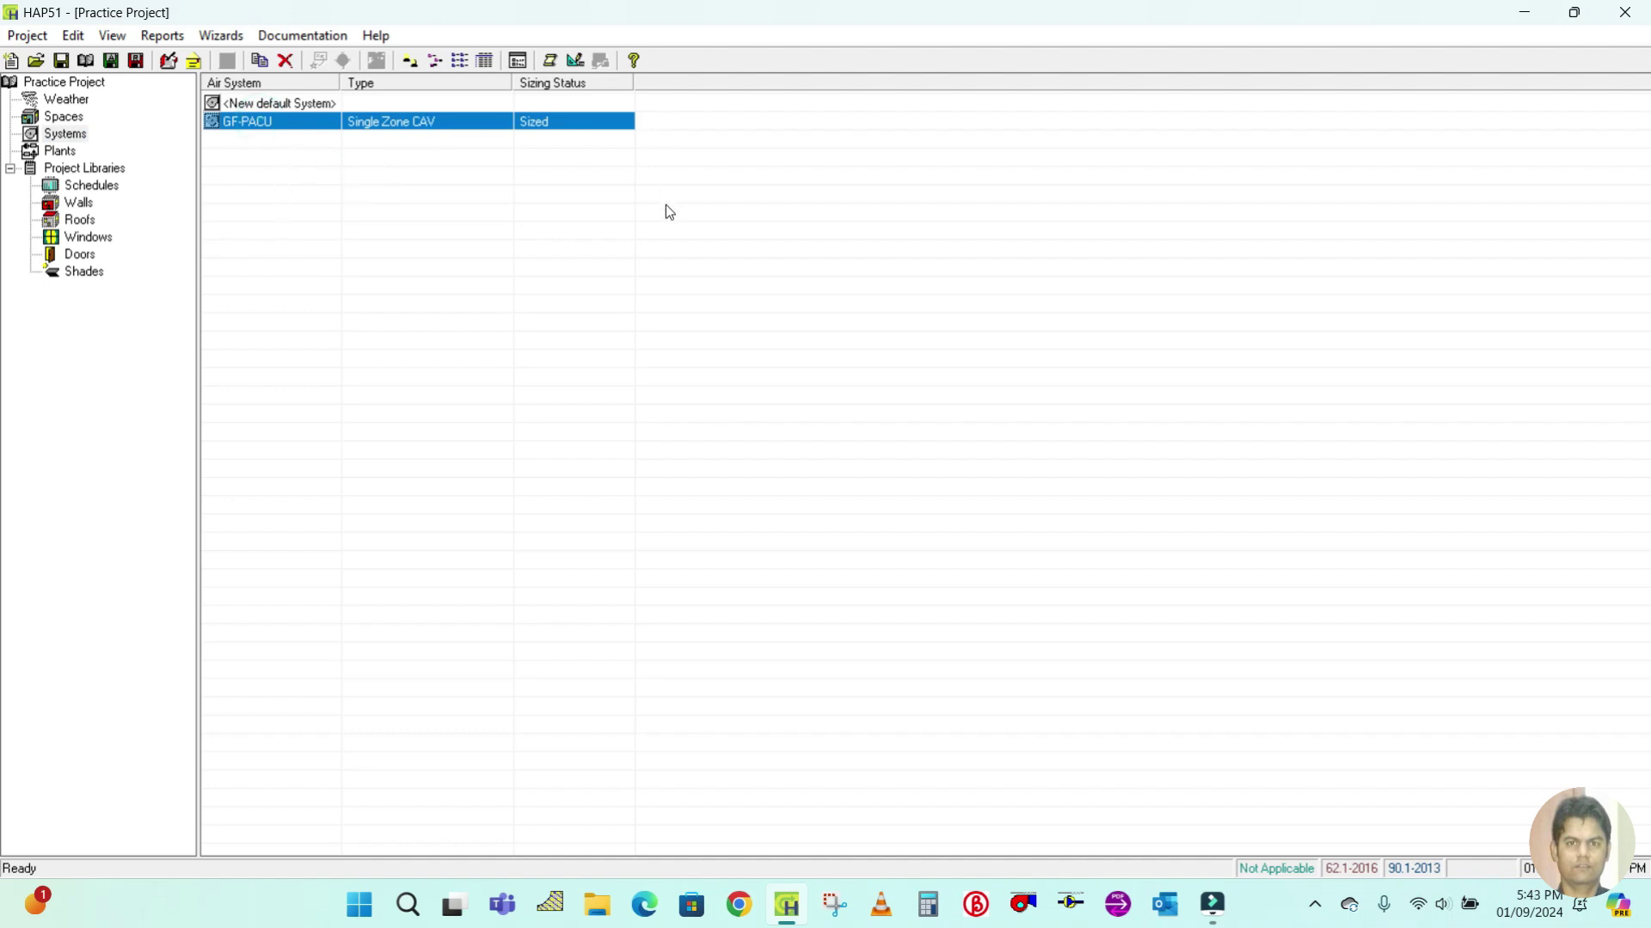
right_click(286, 126)
click(343, 138)
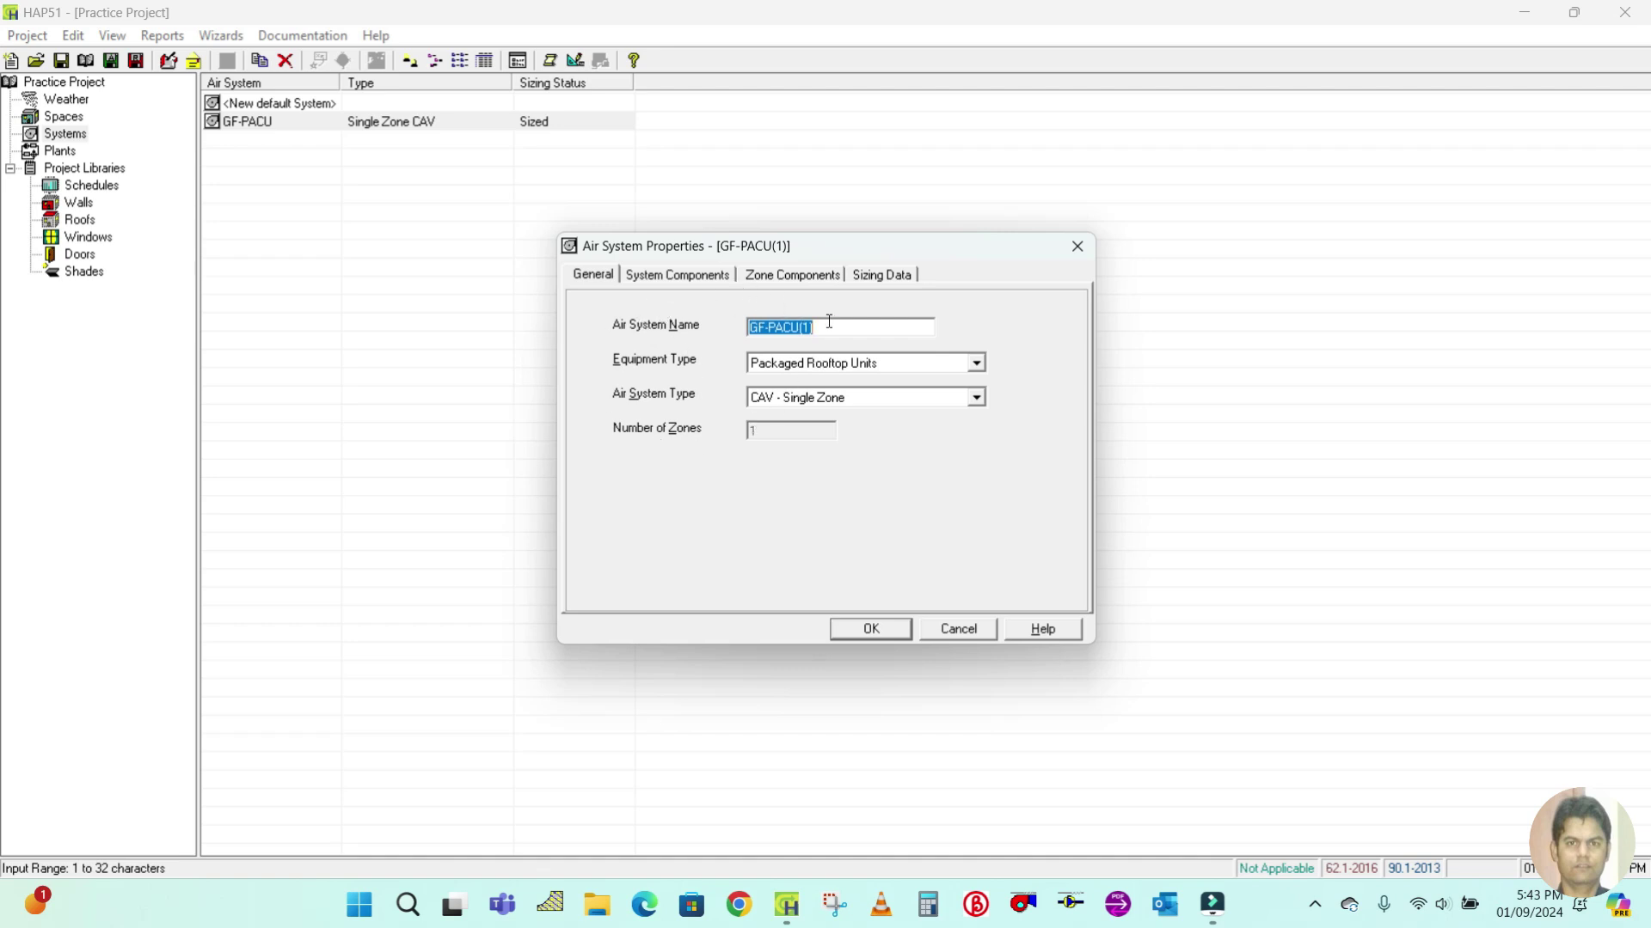
Name the duplicated air system FF-SPU-001
key(Caps_Lock)
text(FF)
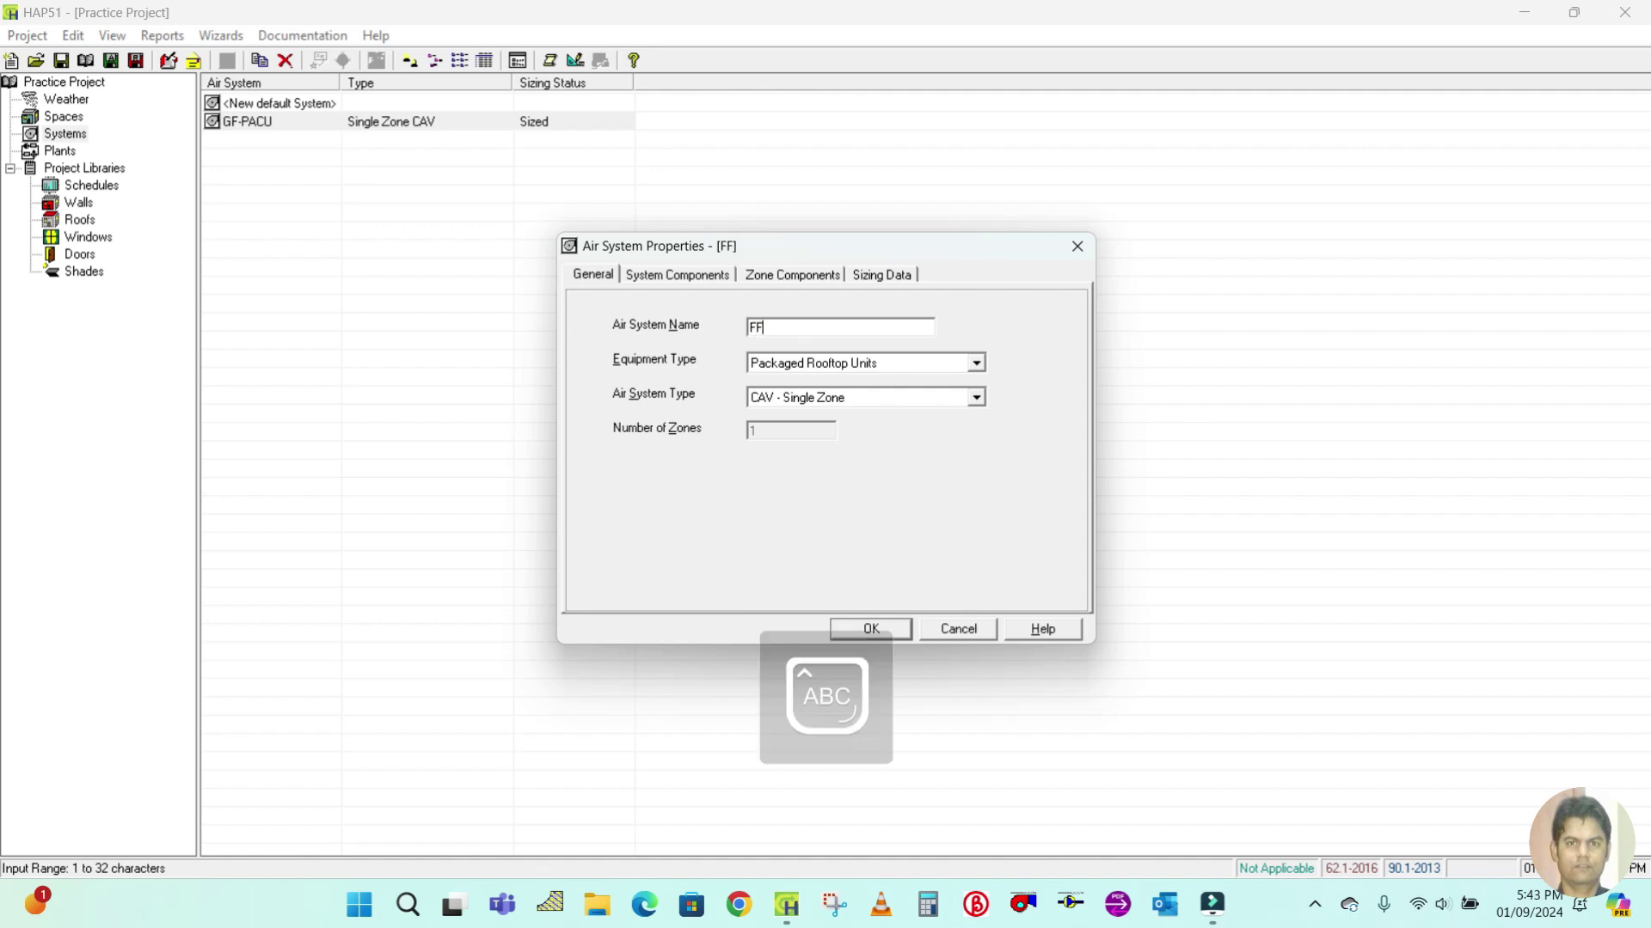
text(-SPLJU)
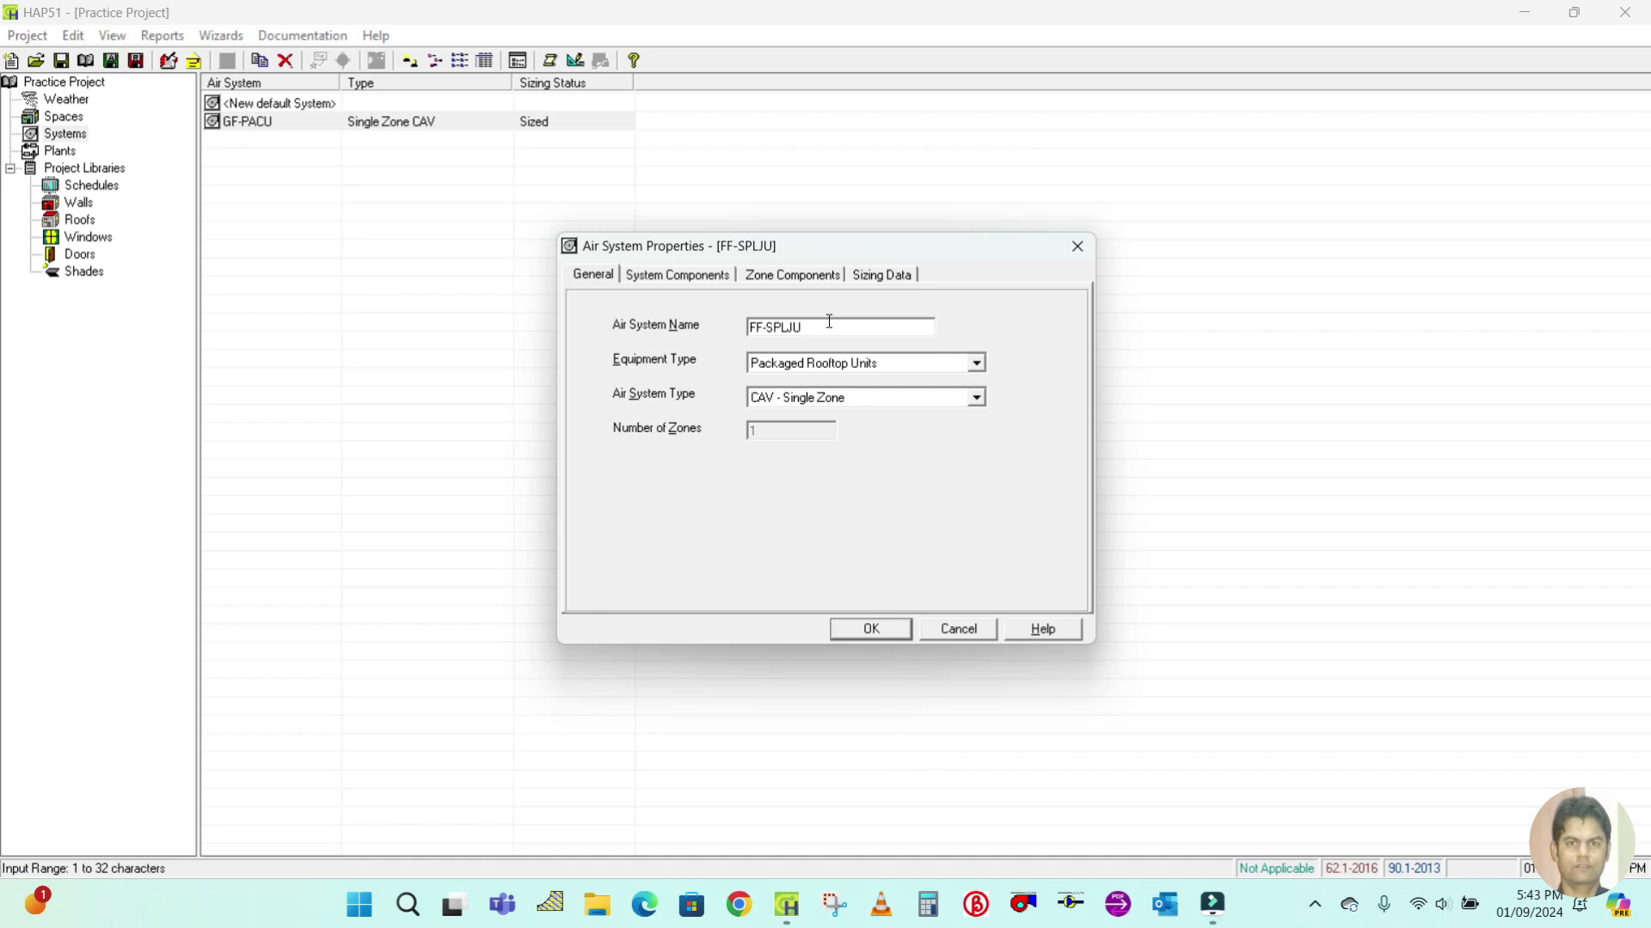
key(BackSpace)
key(BackSpace)
key(BackSpace)
text(U-001)
Set the FF-SPU-001 equipment type to Terminal Units and the air system type to Split DX Fan Coil, with one zone
click(975, 363)
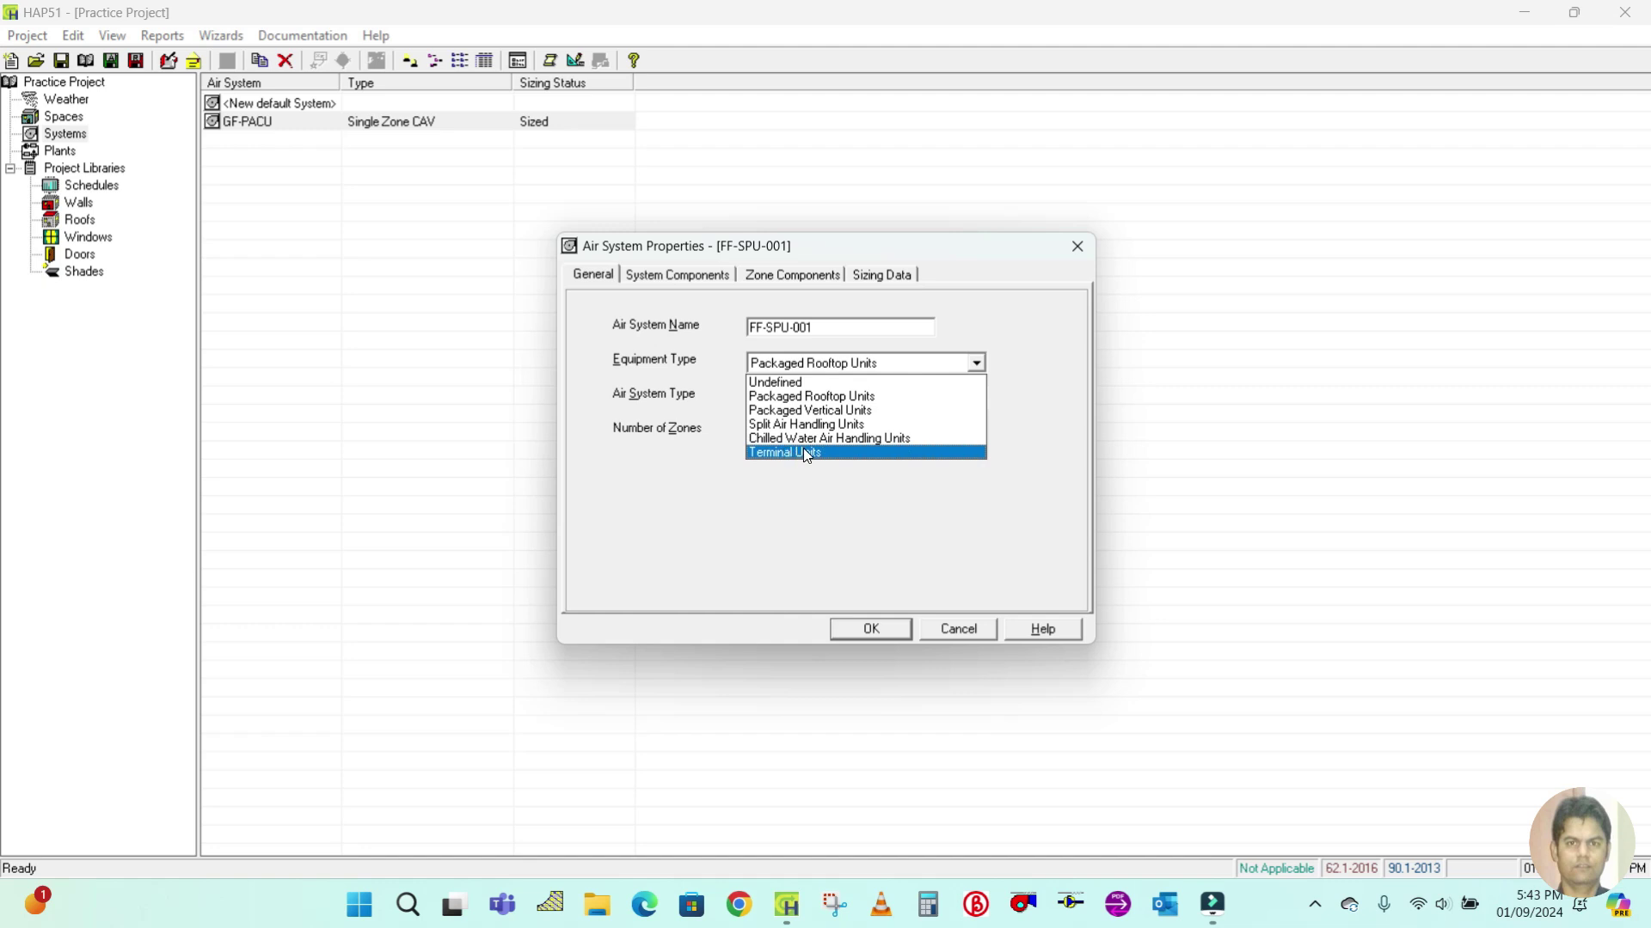
click(807, 454)
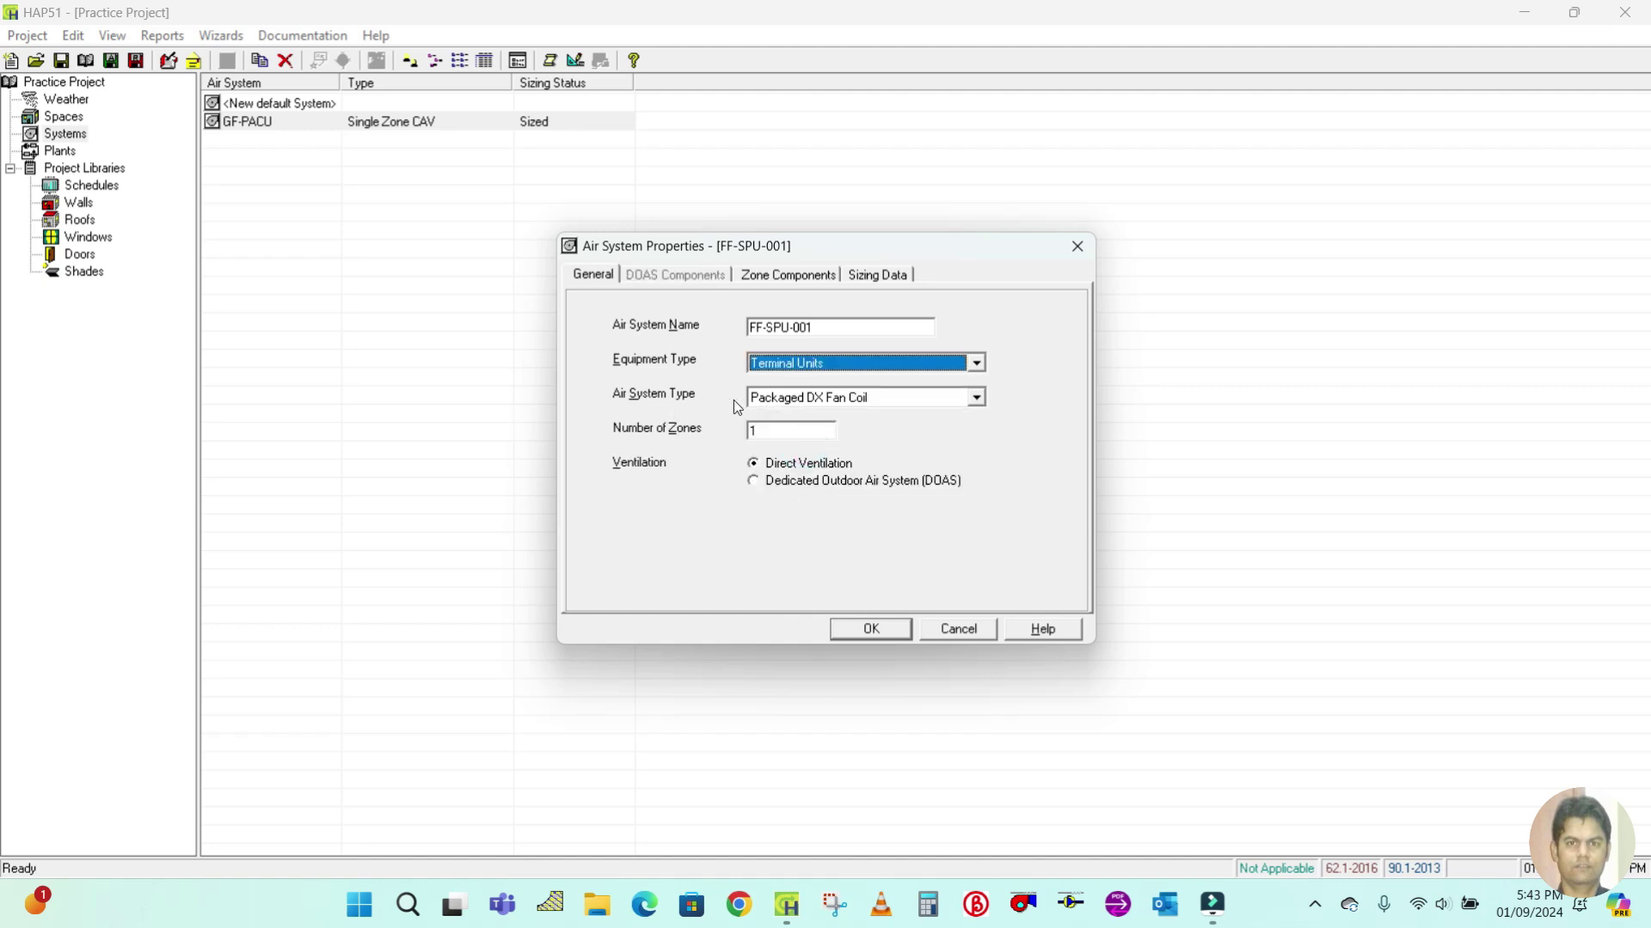
click(857, 406)
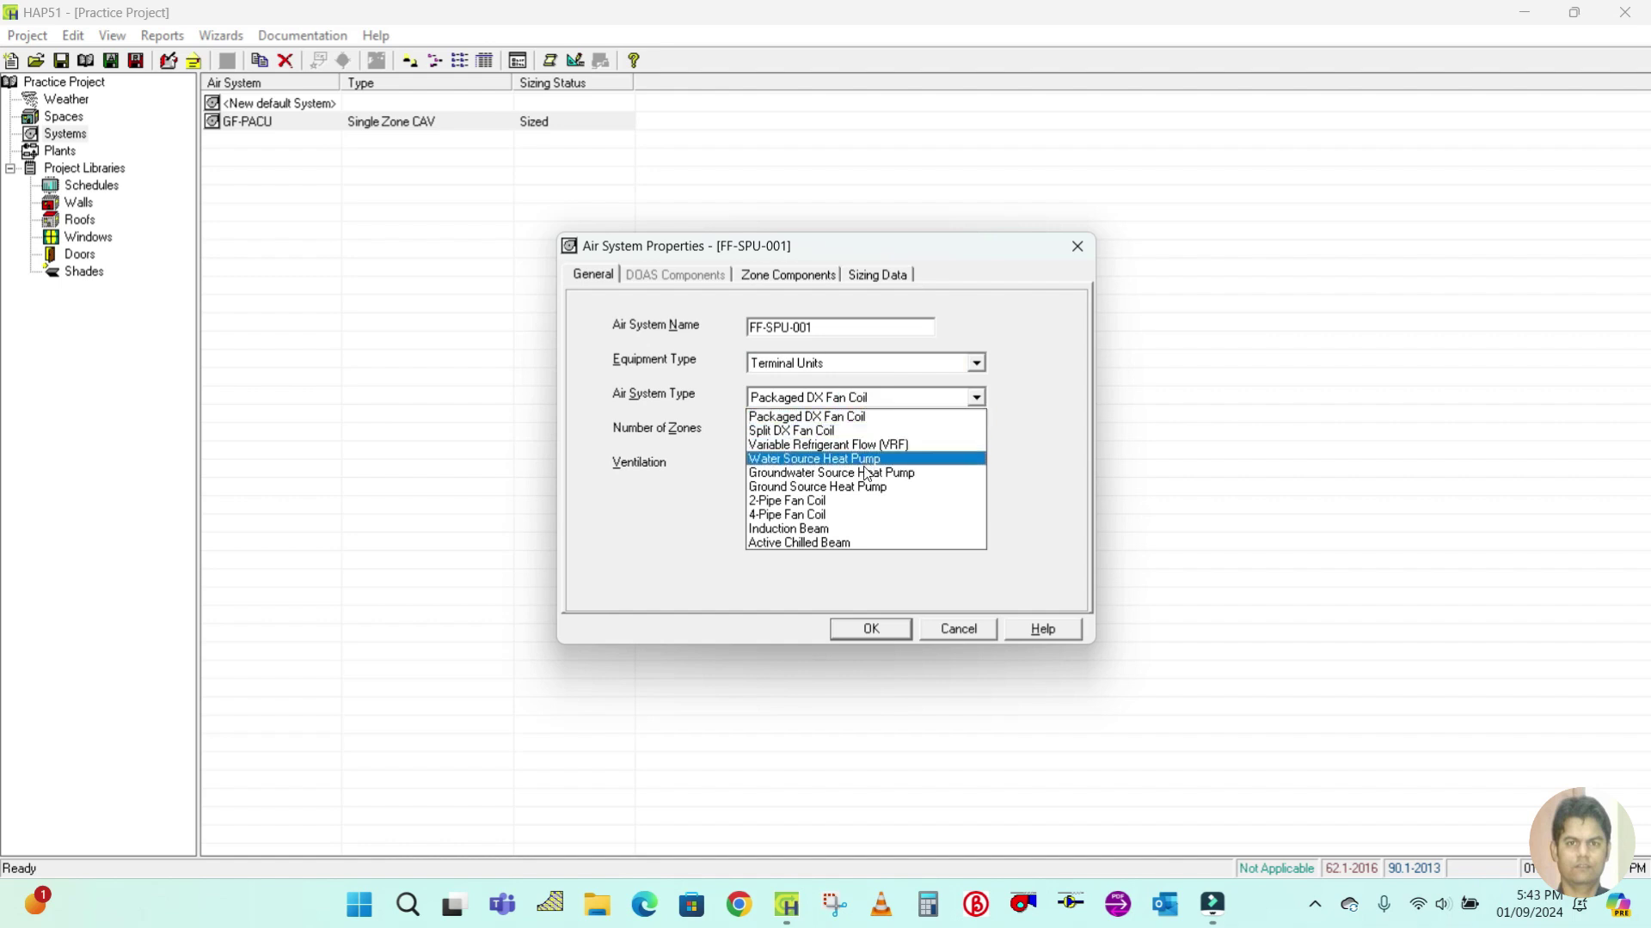
click(796, 431)
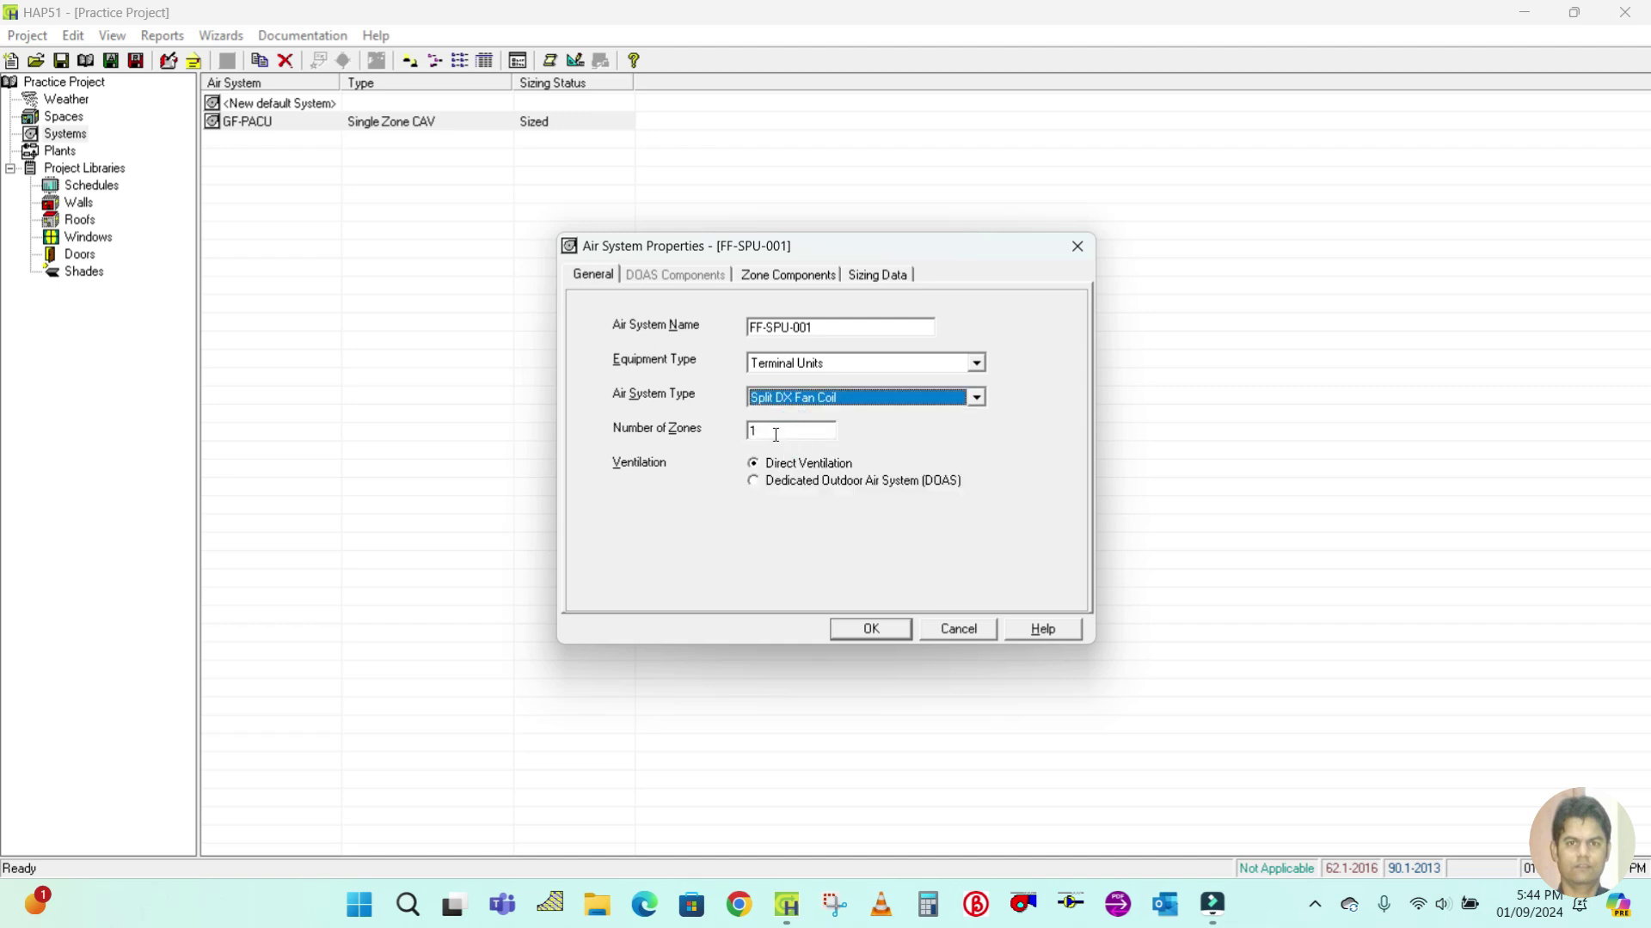
click(776, 434)
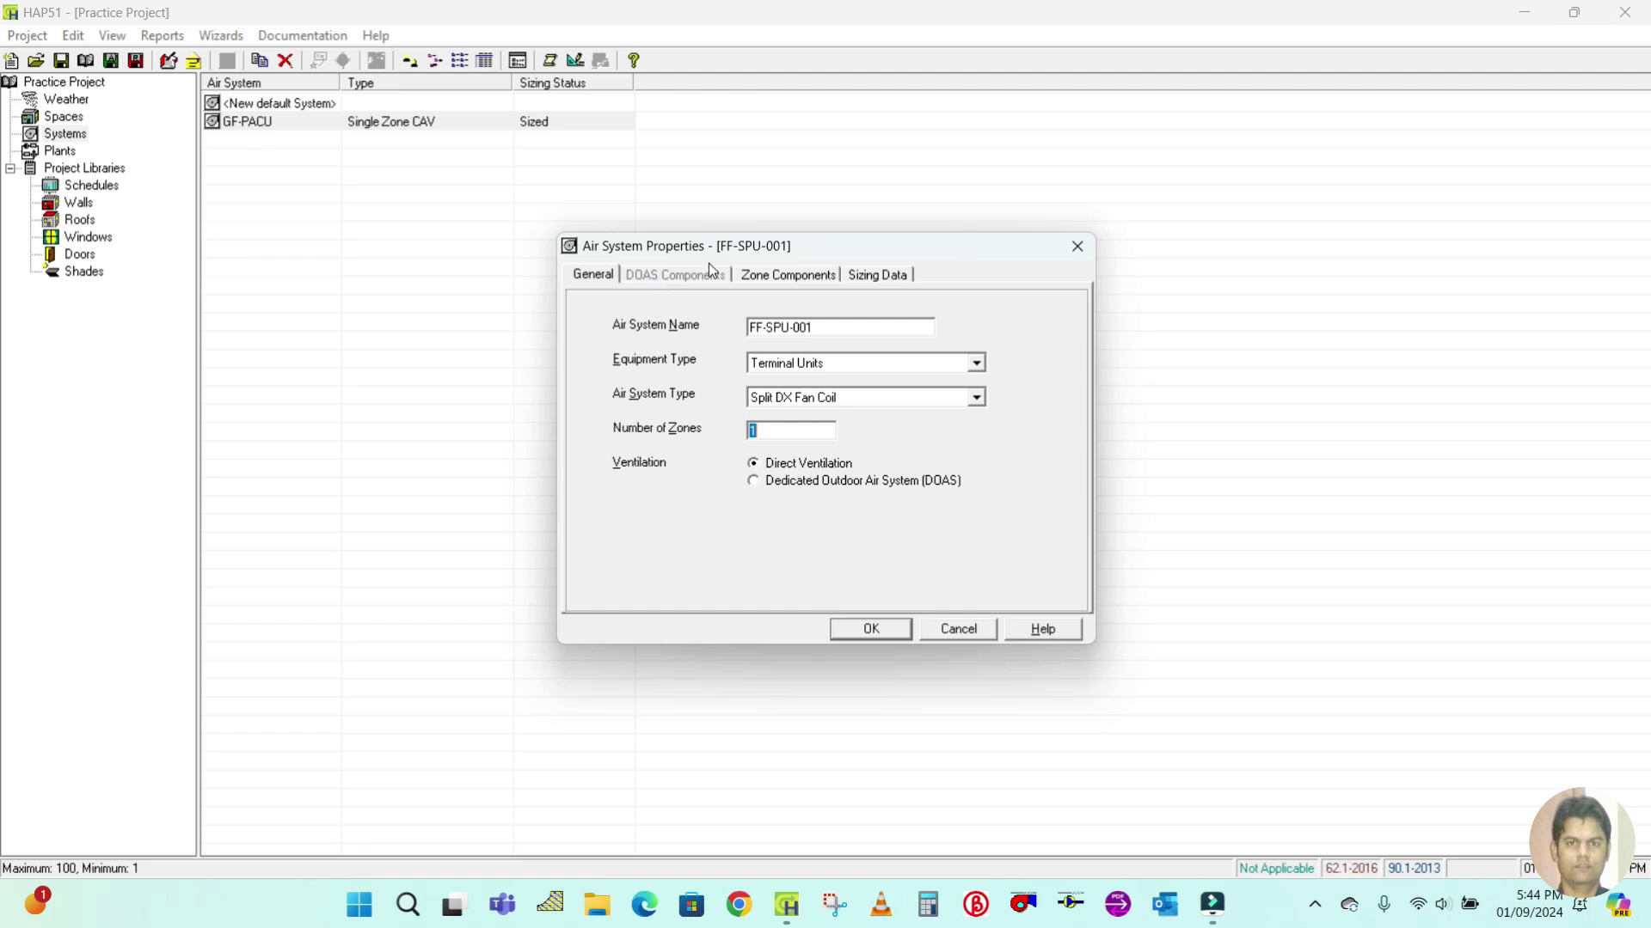
Remove all the ground-floor living and dining, lobby and maid room spaces from Zone 1 of FF-SPU-001
click(781, 277)
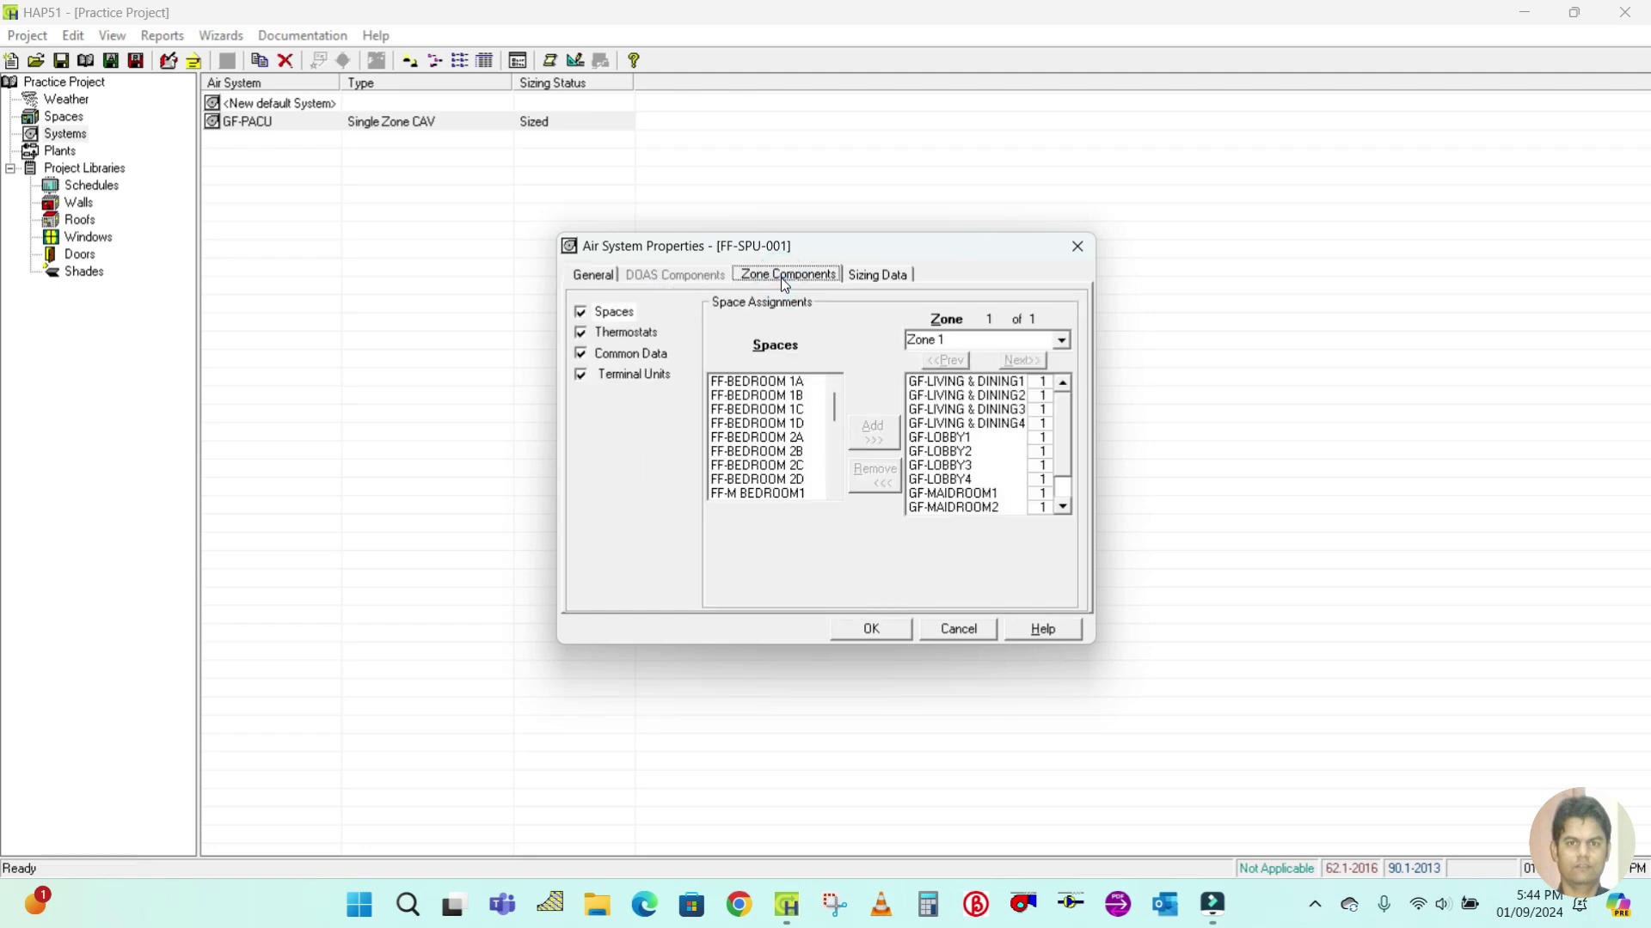
click(956, 423)
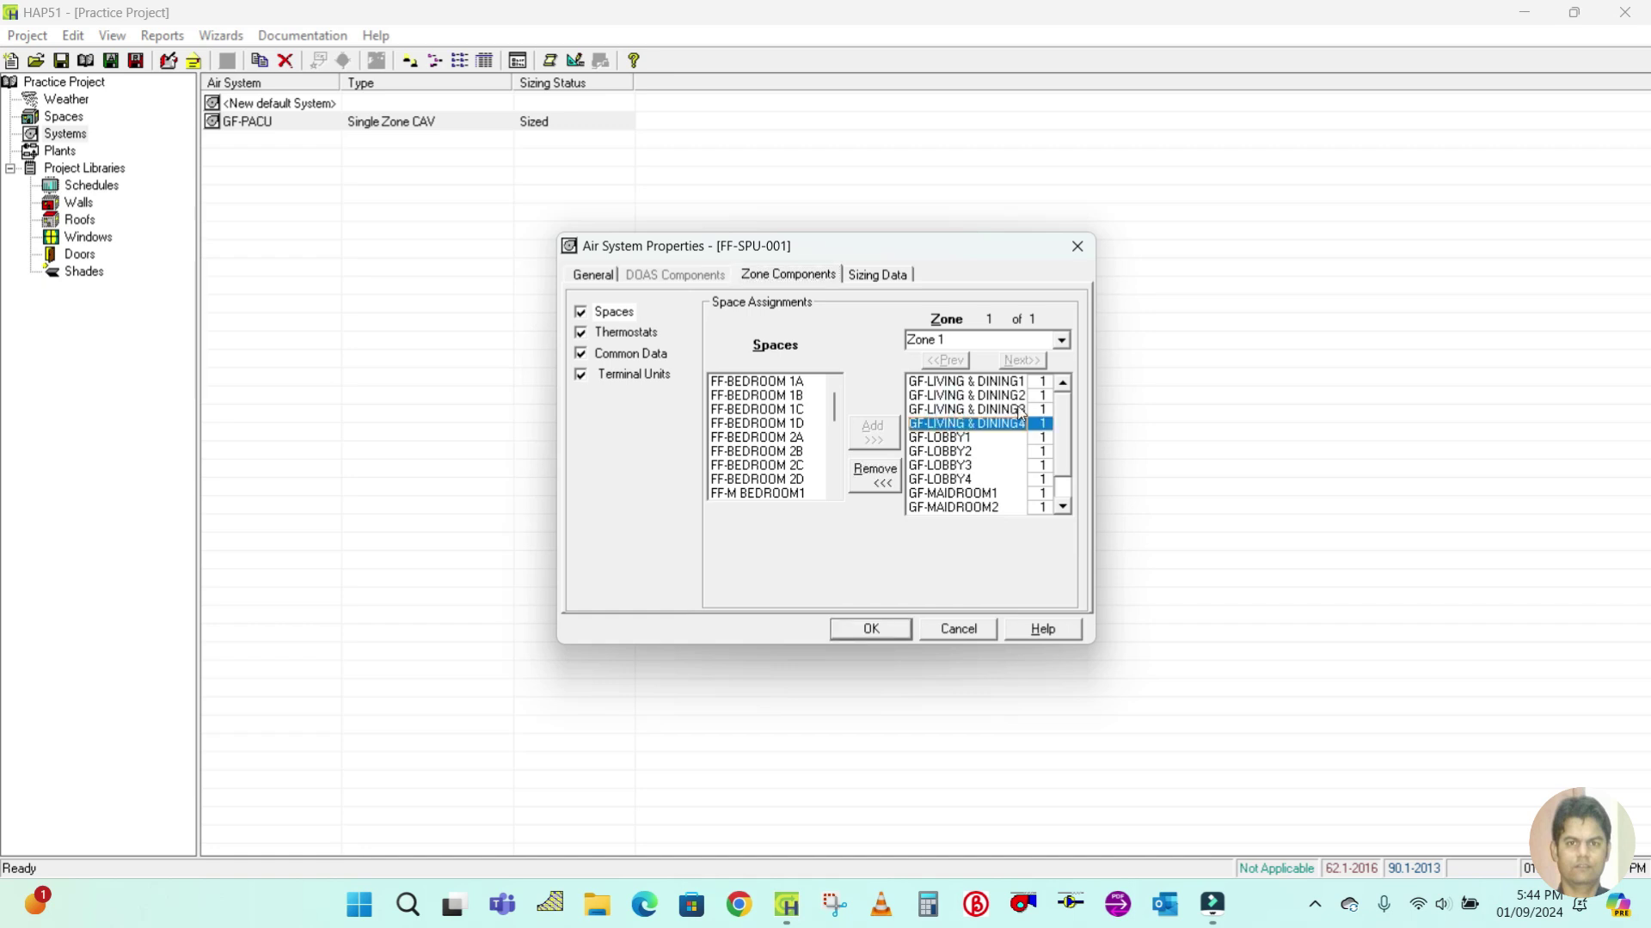
drag(936, 386, 937, 533)
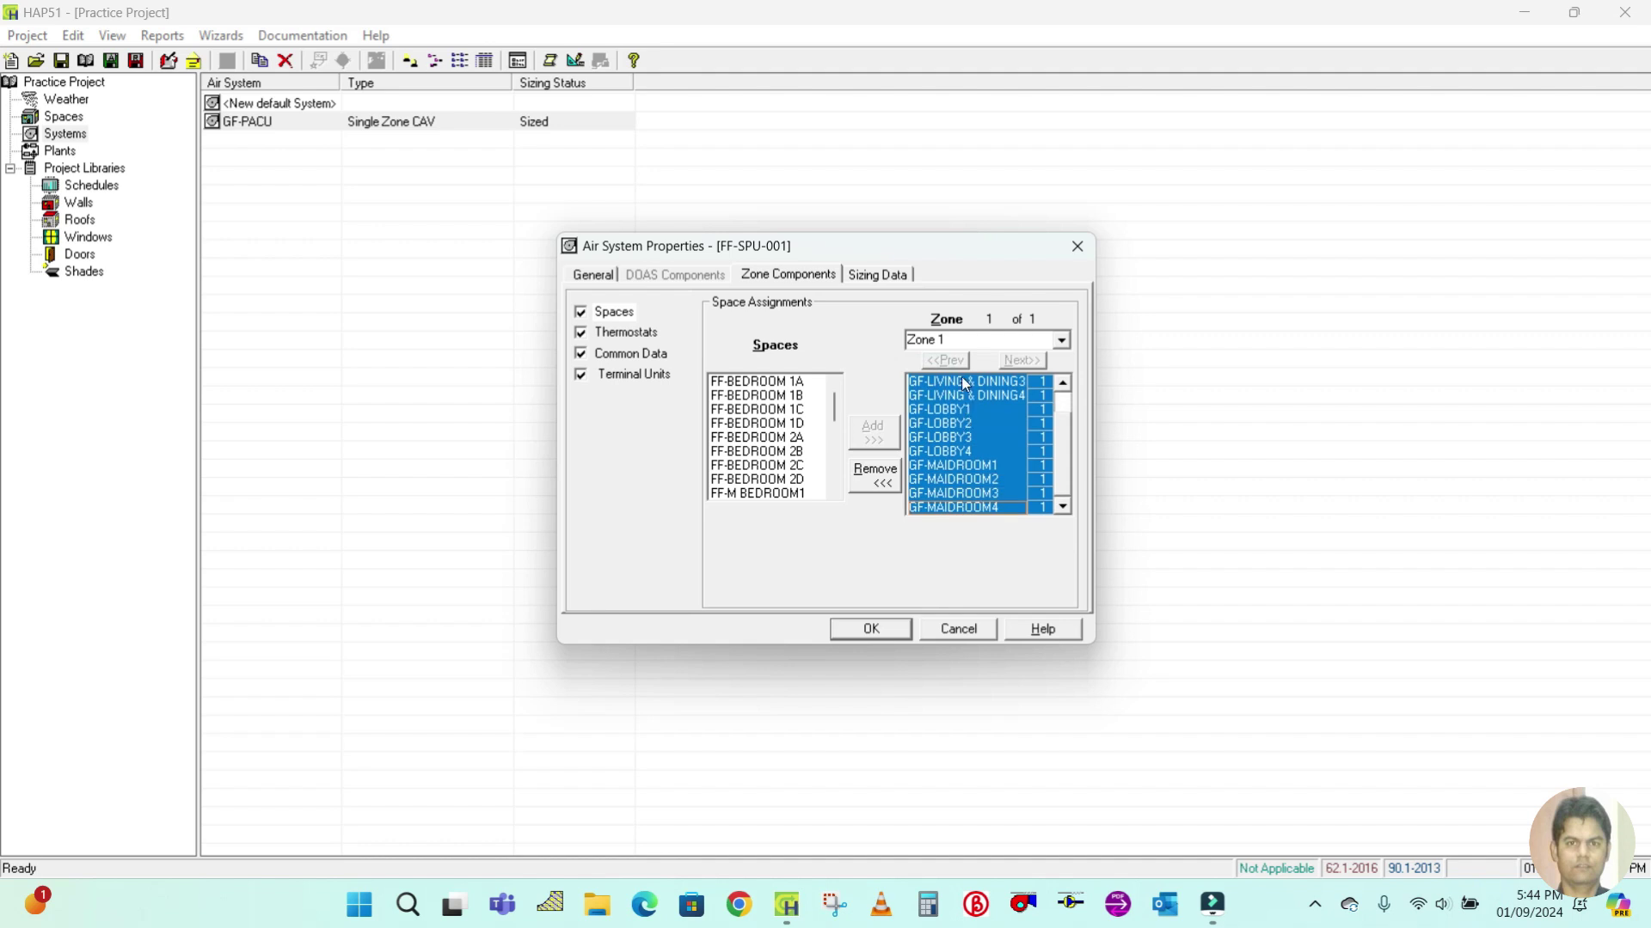
click(894, 487)
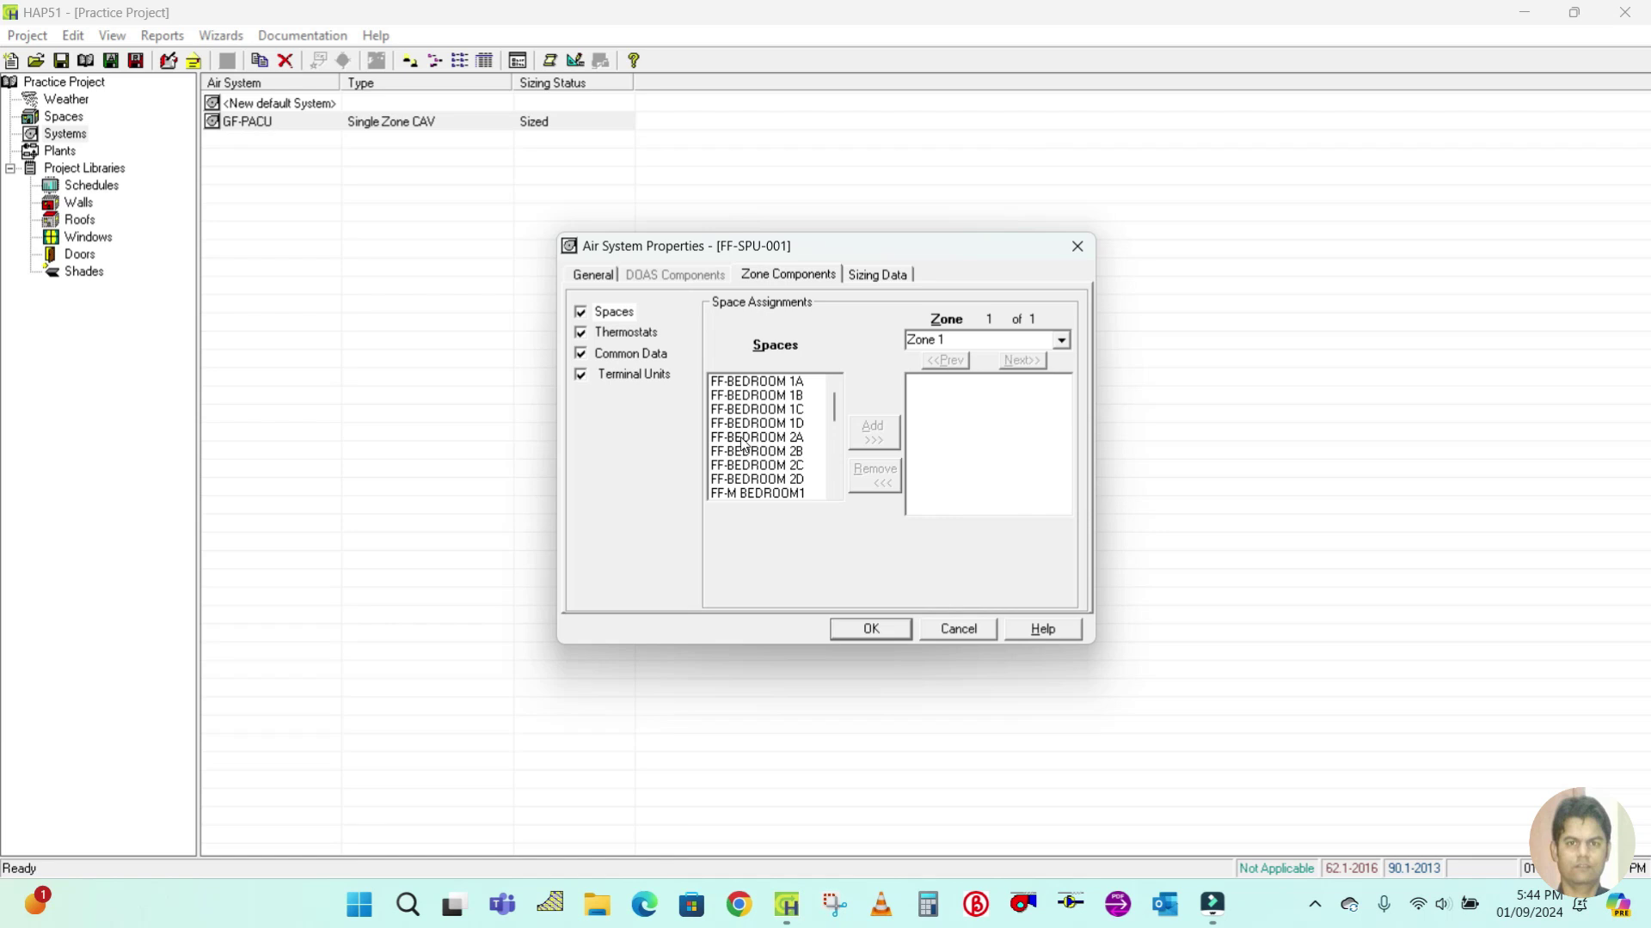
Assign the FF-BEDROOM 1A space to Zone 1 of FF-SPU-001 and apply the TS thermostat schedule
click(755, 387)
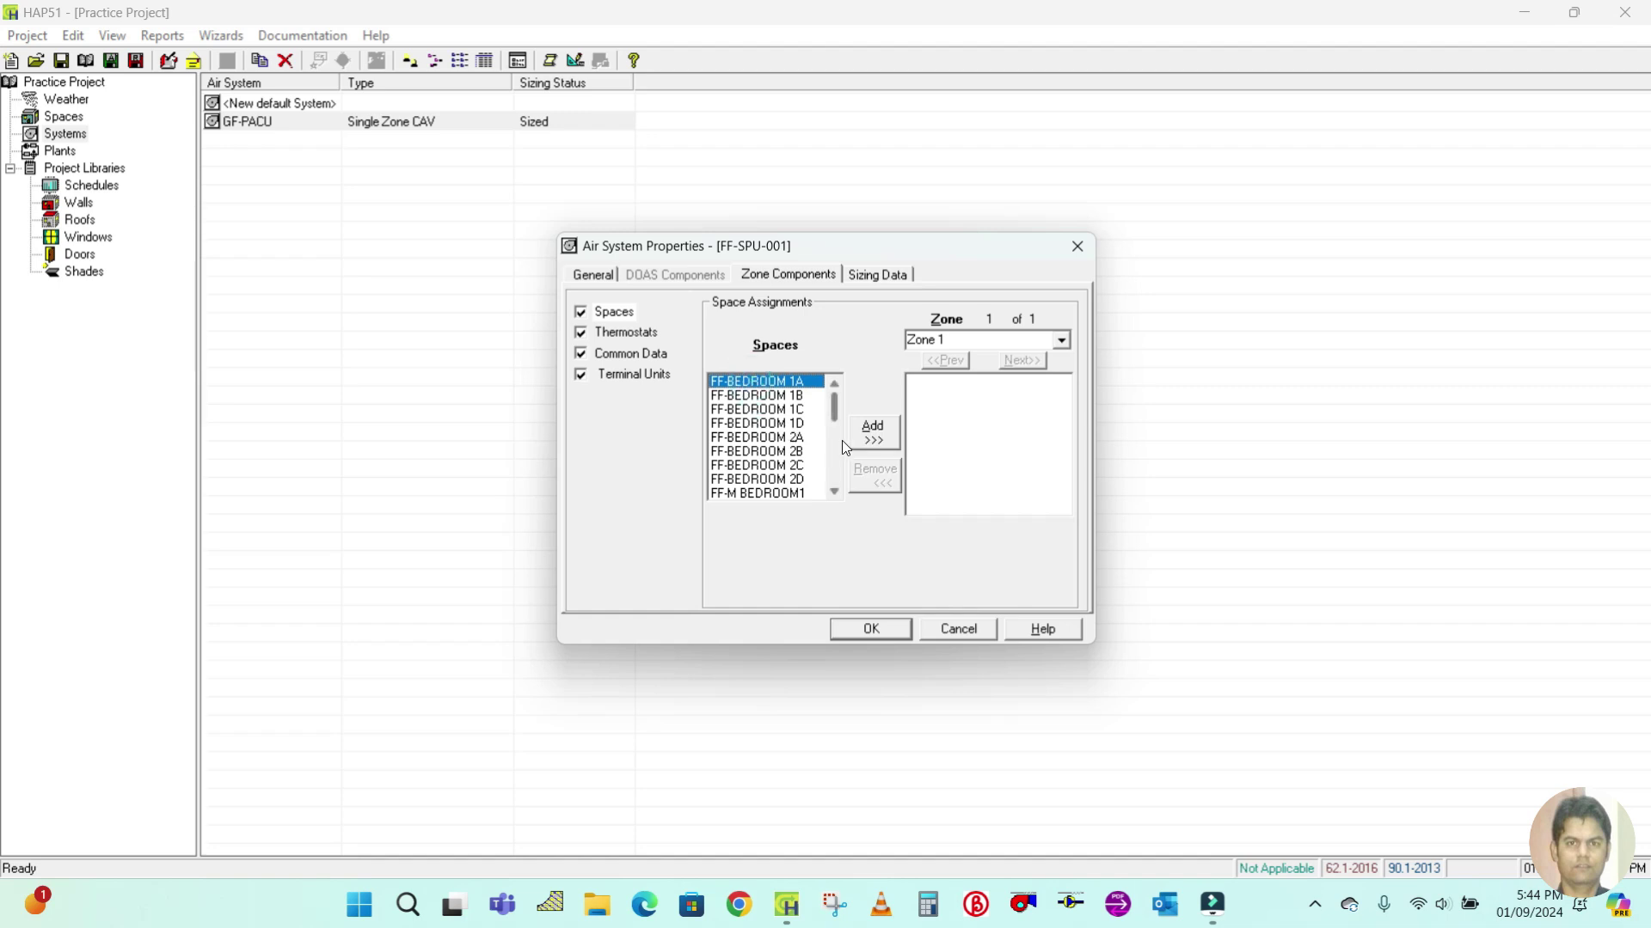
click(866, 431)
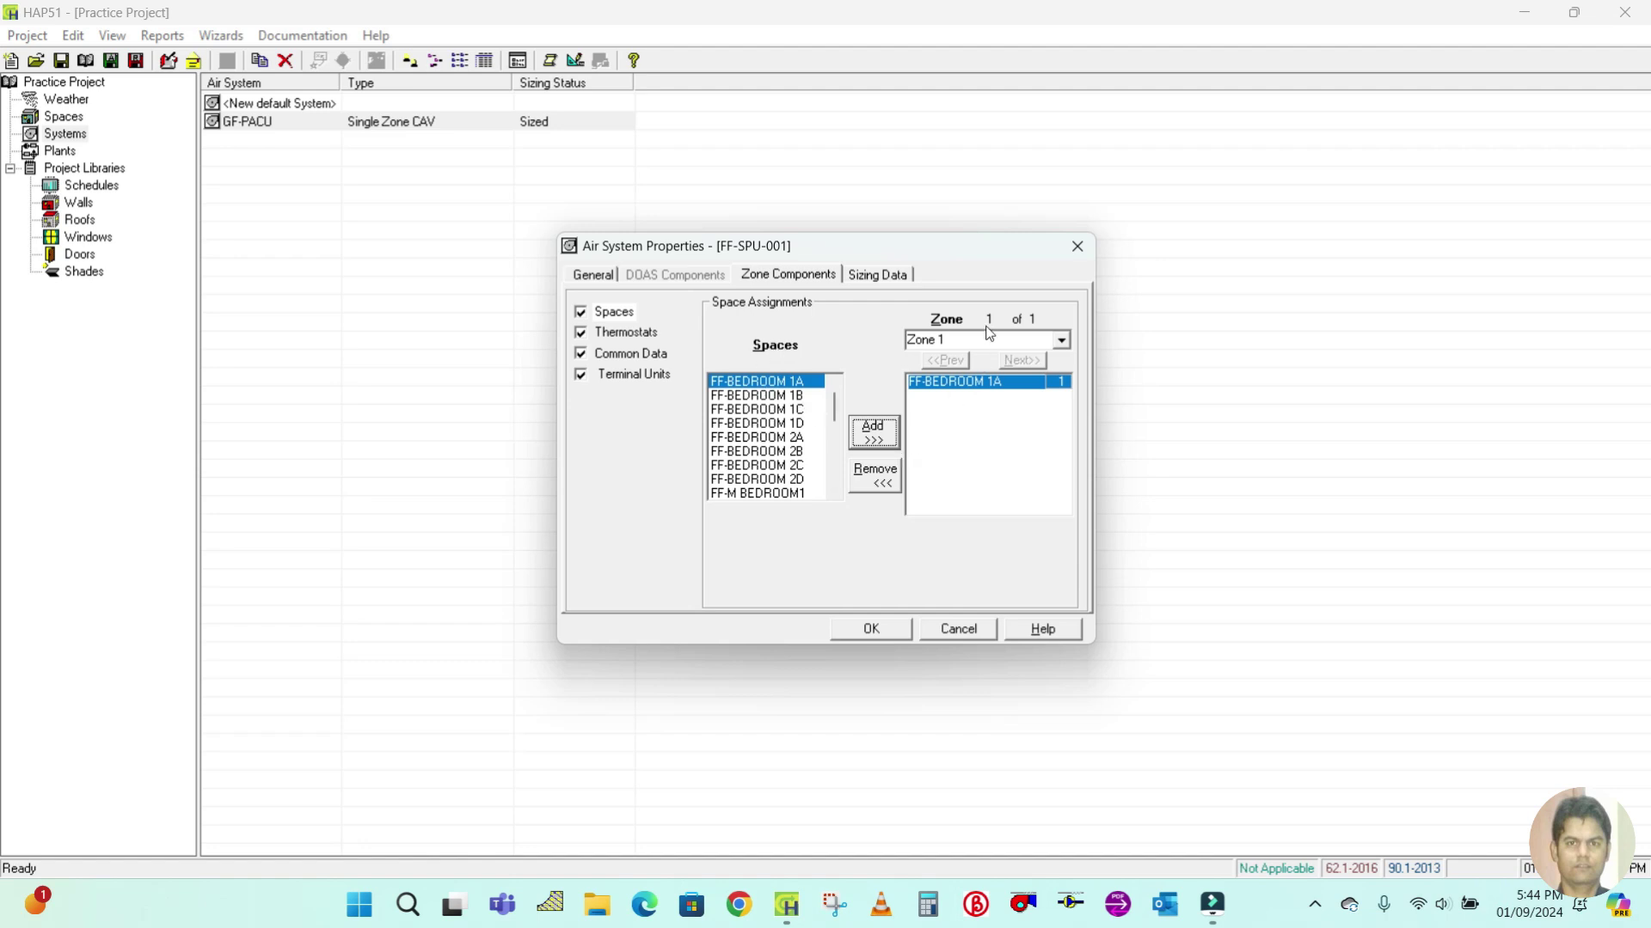
click(619, 333)
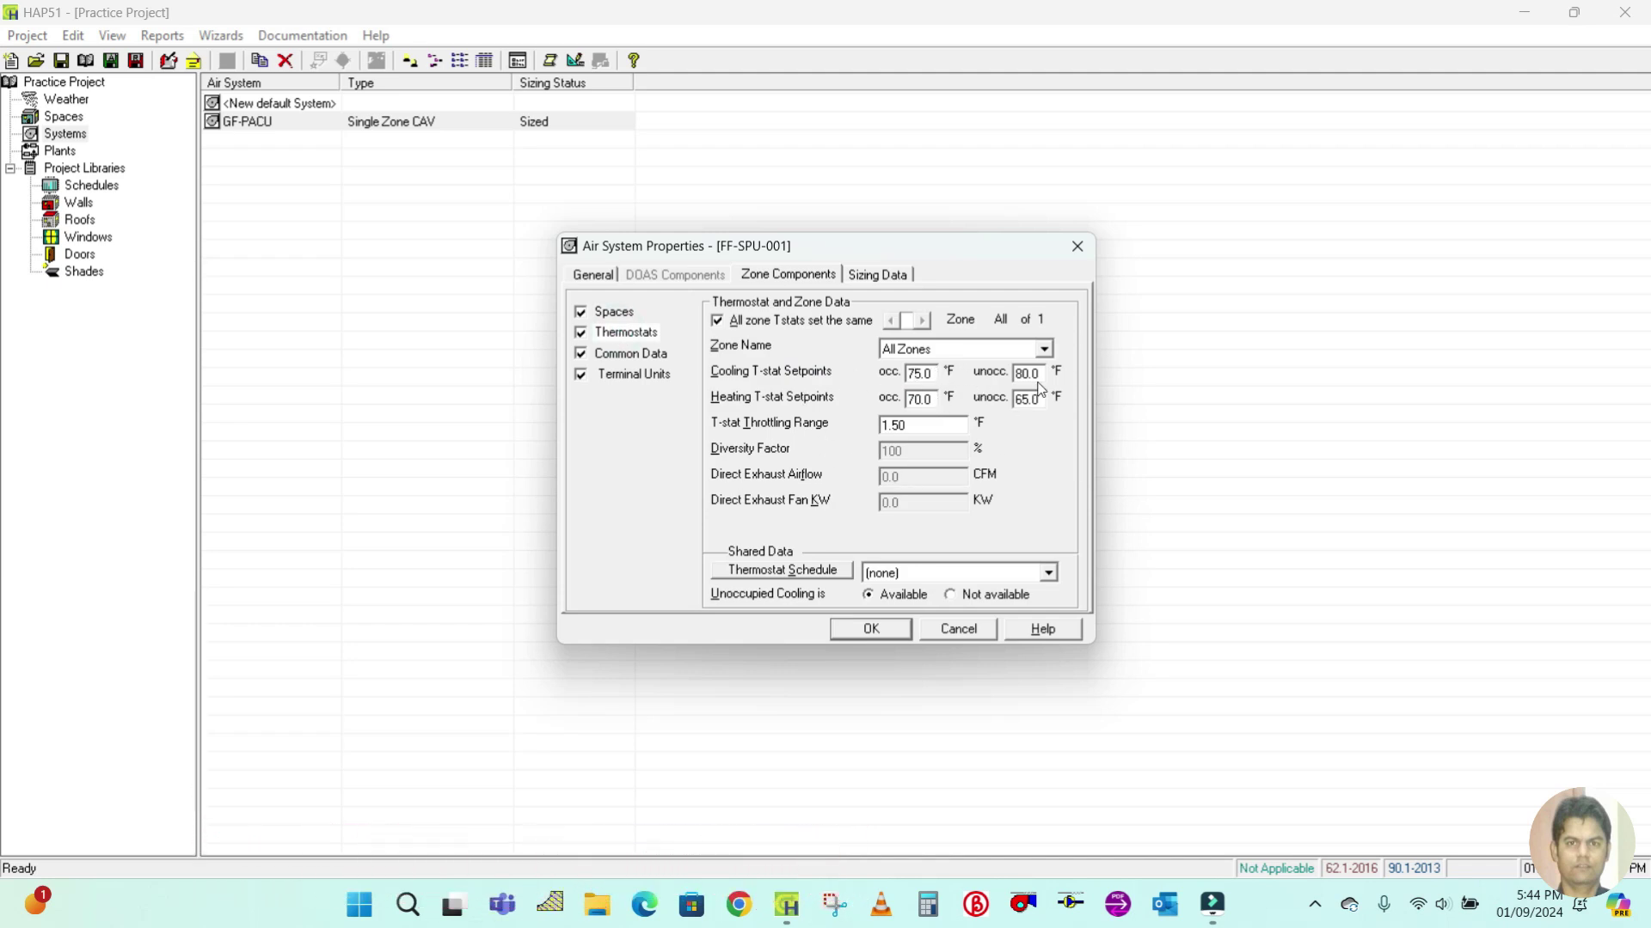
click(931, 573)
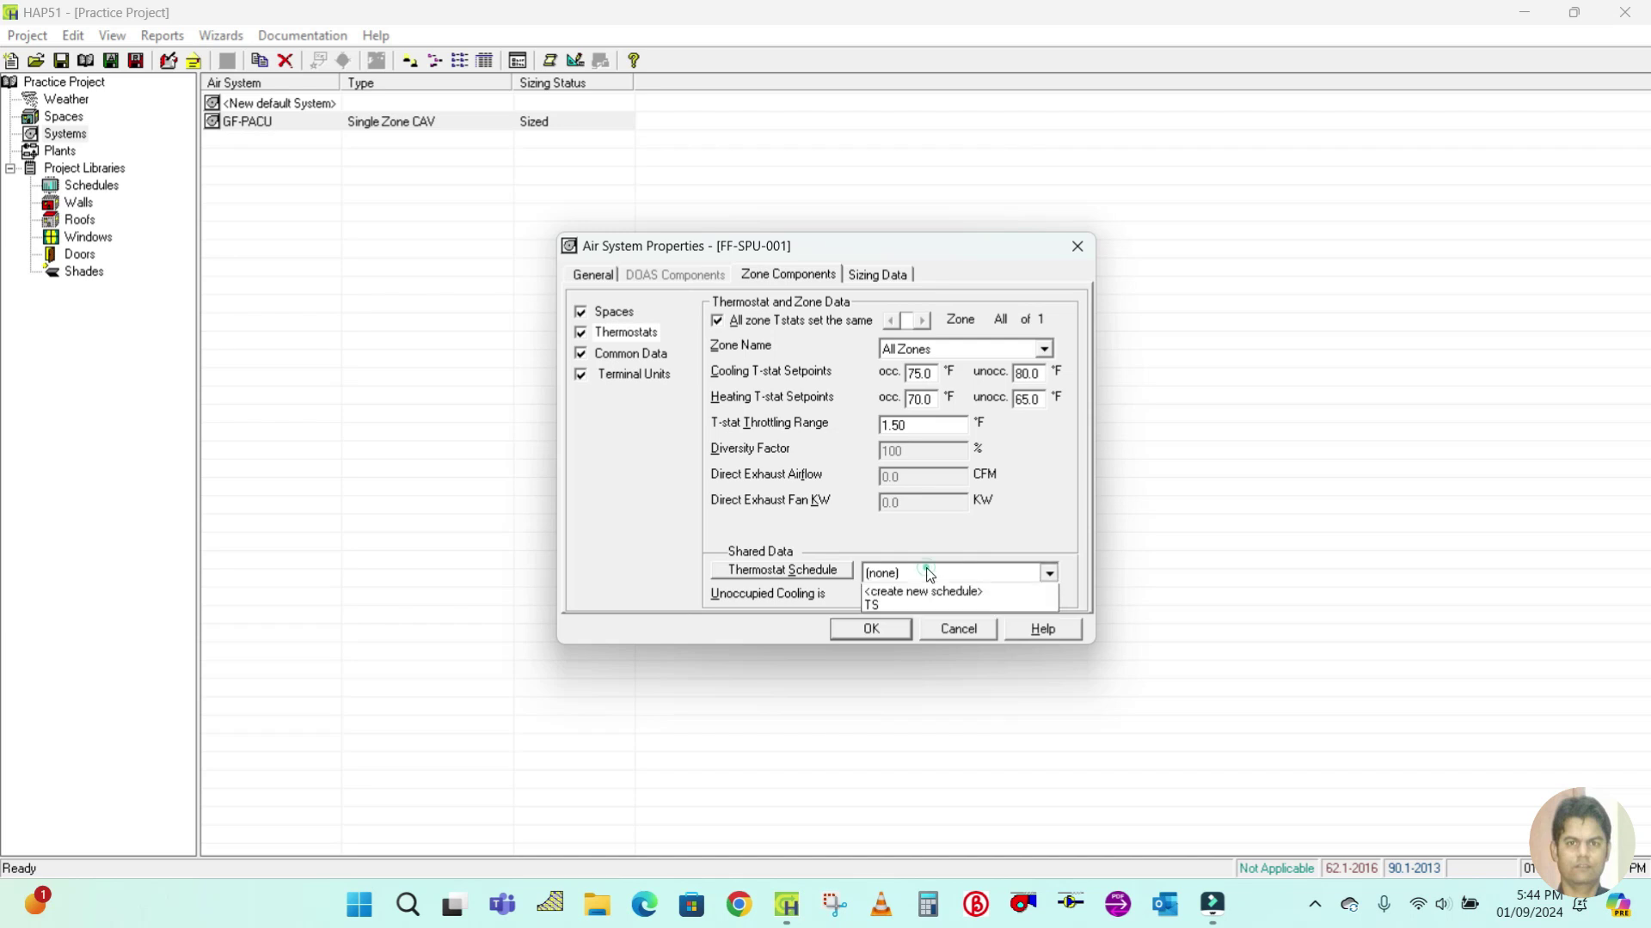
click(889, 621)
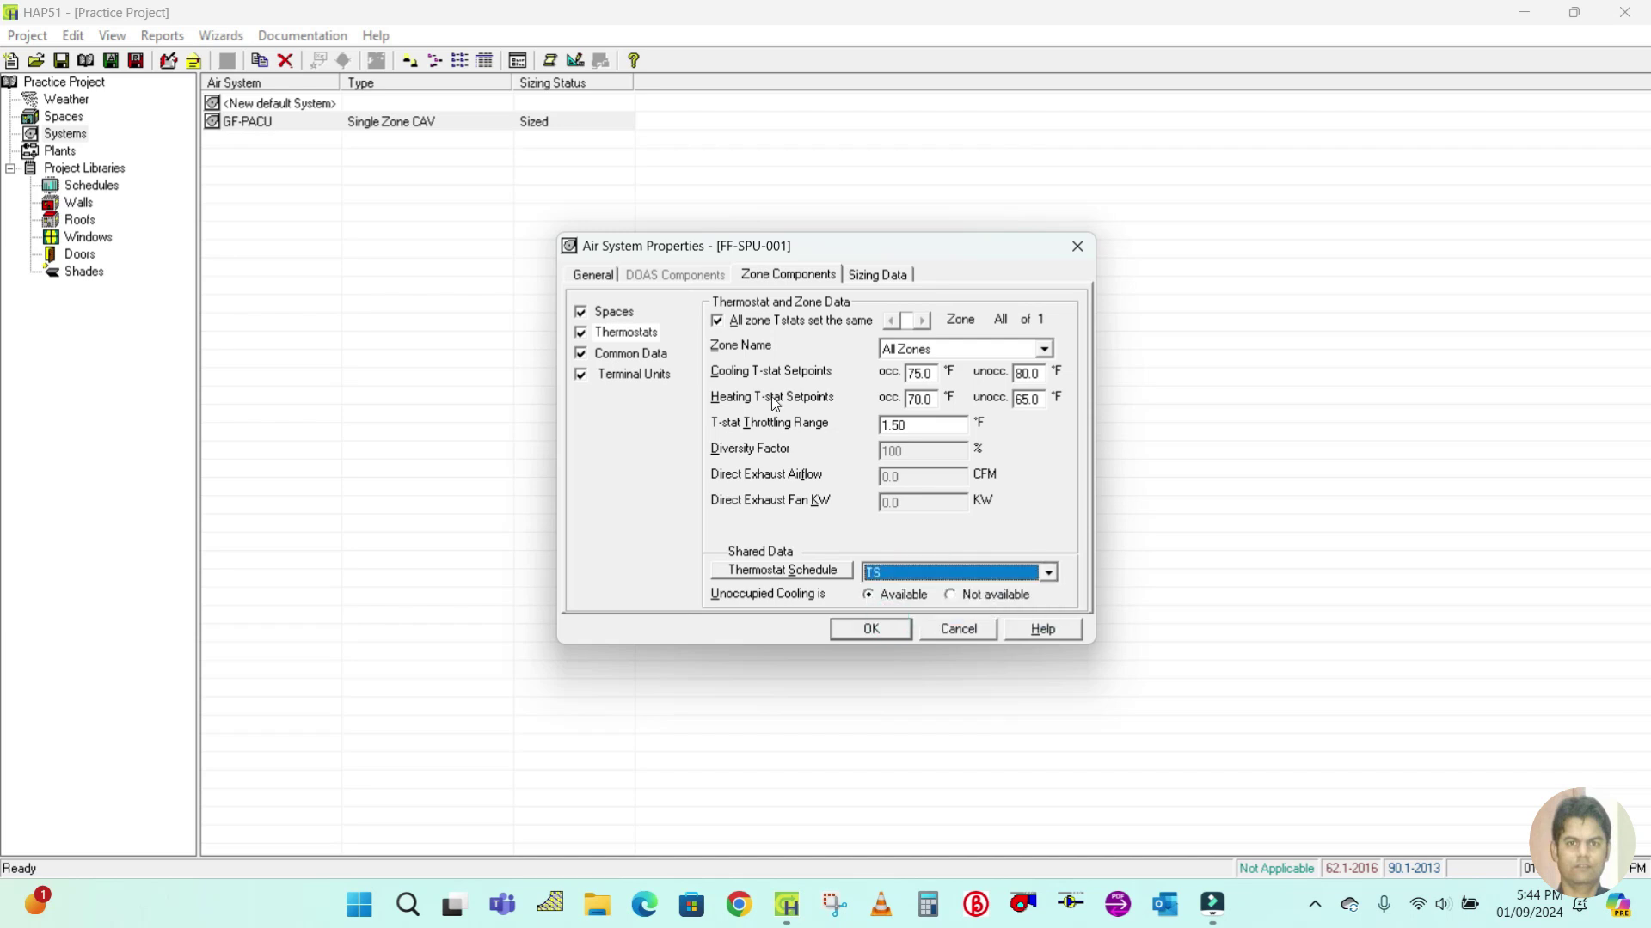
Set the common cooling coil to a 56 °F design supply temperature and 0.120 bypass factor, and disable the heating coil
click(632, 360)
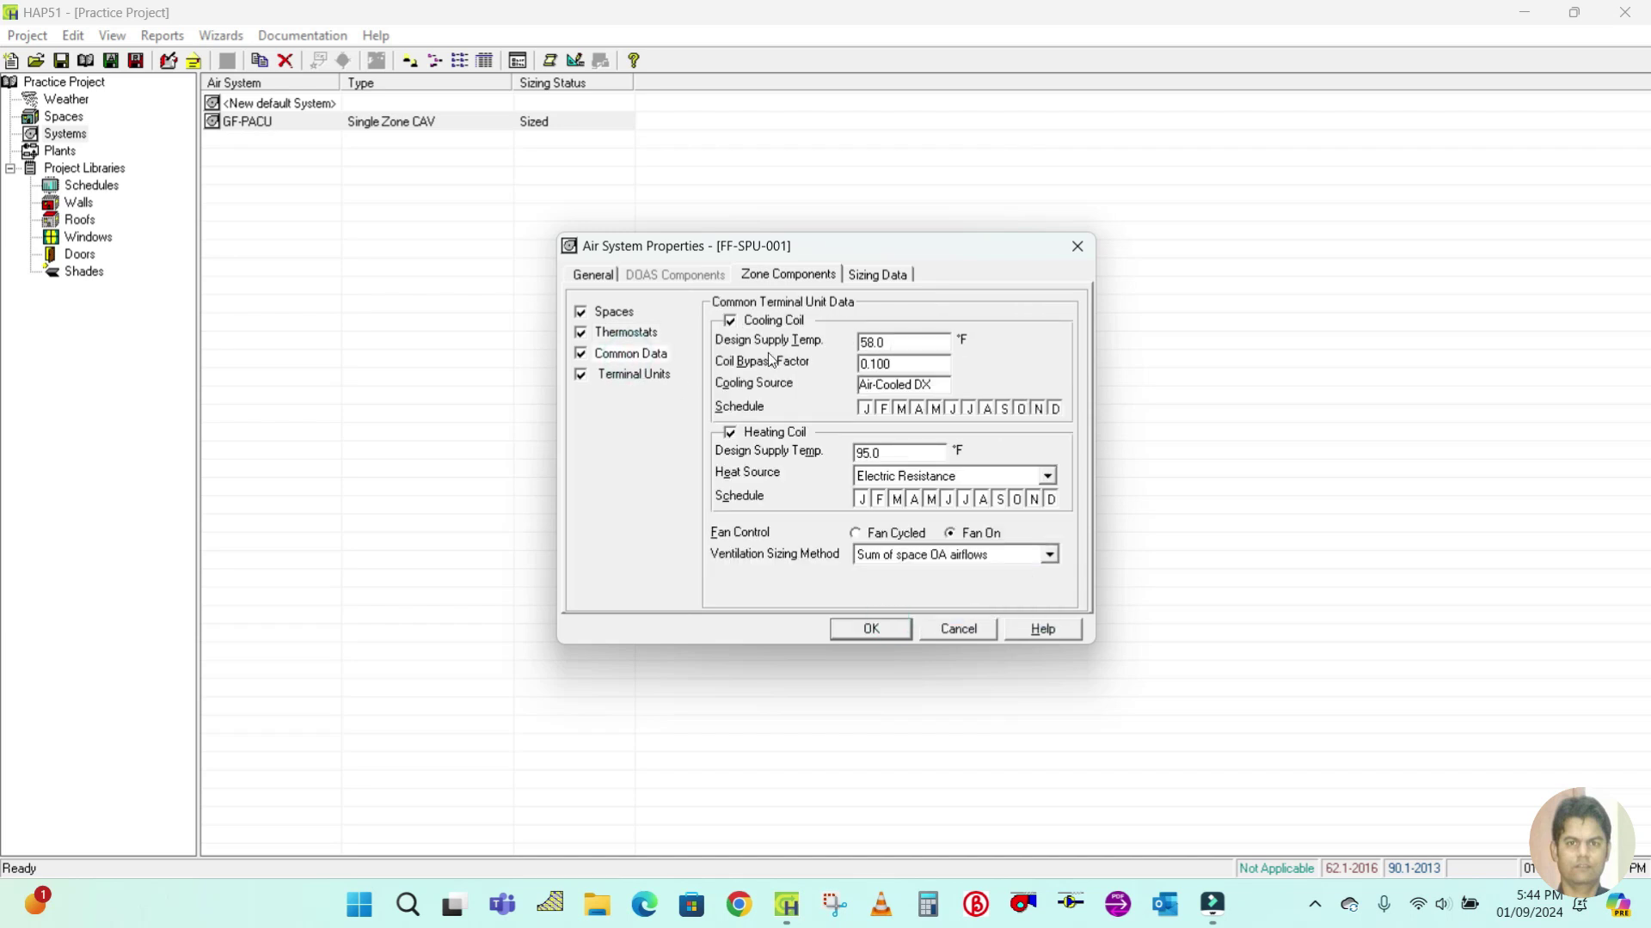
double_click(900, 341)
text(56)
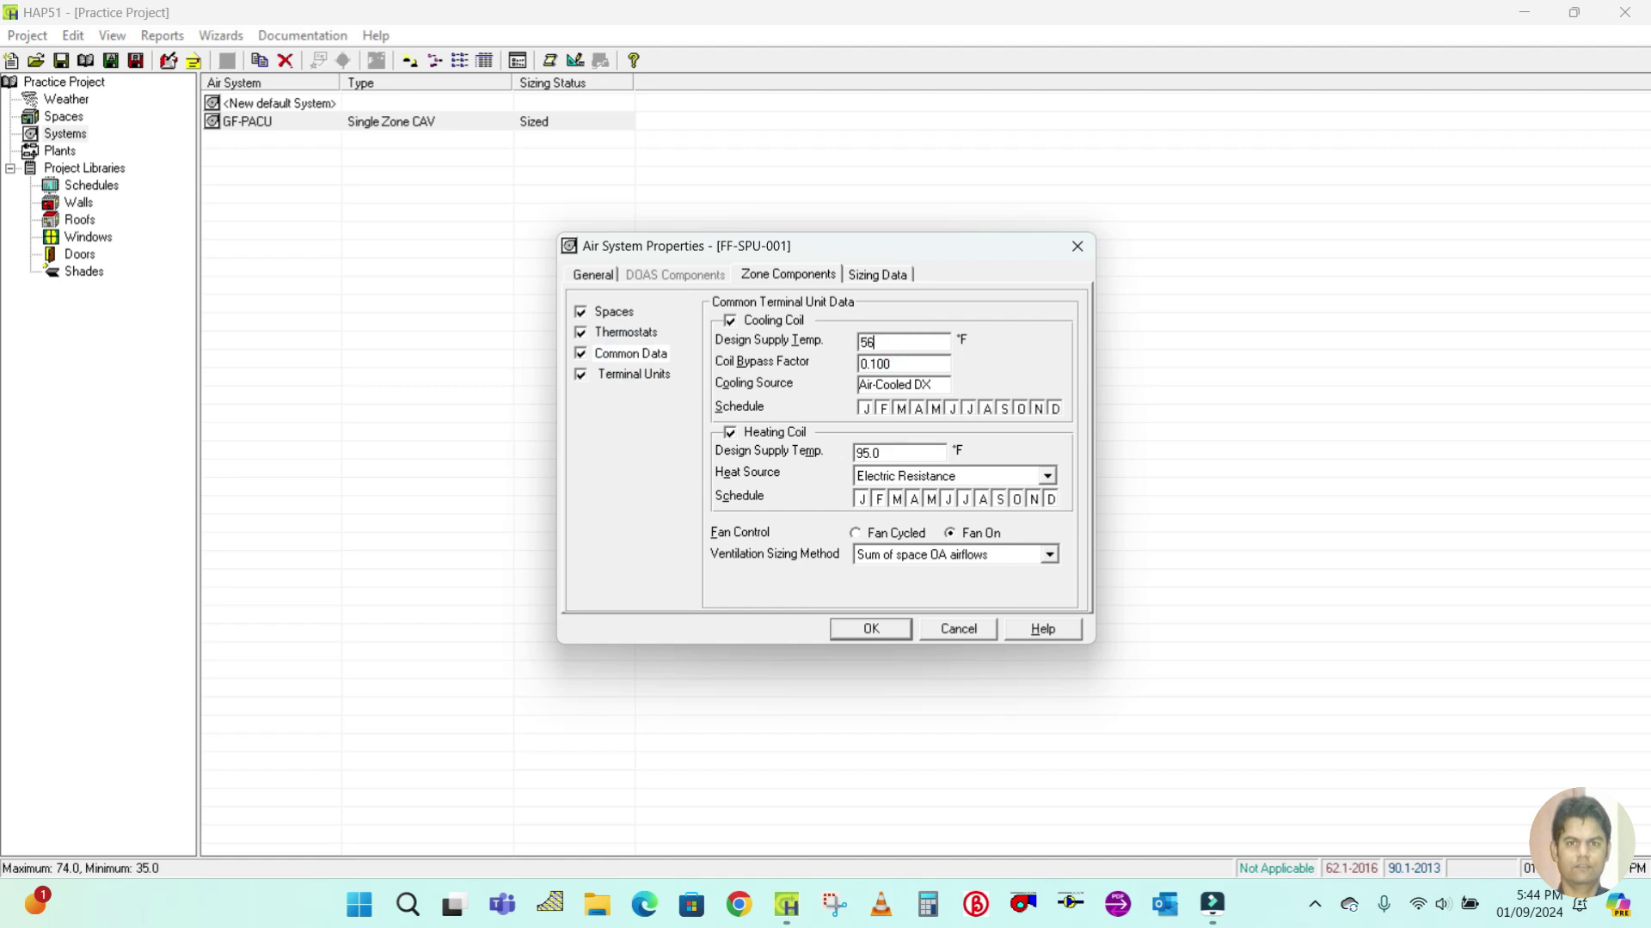
double_click(913, 366)
click(913, 366)
click(731, 434)
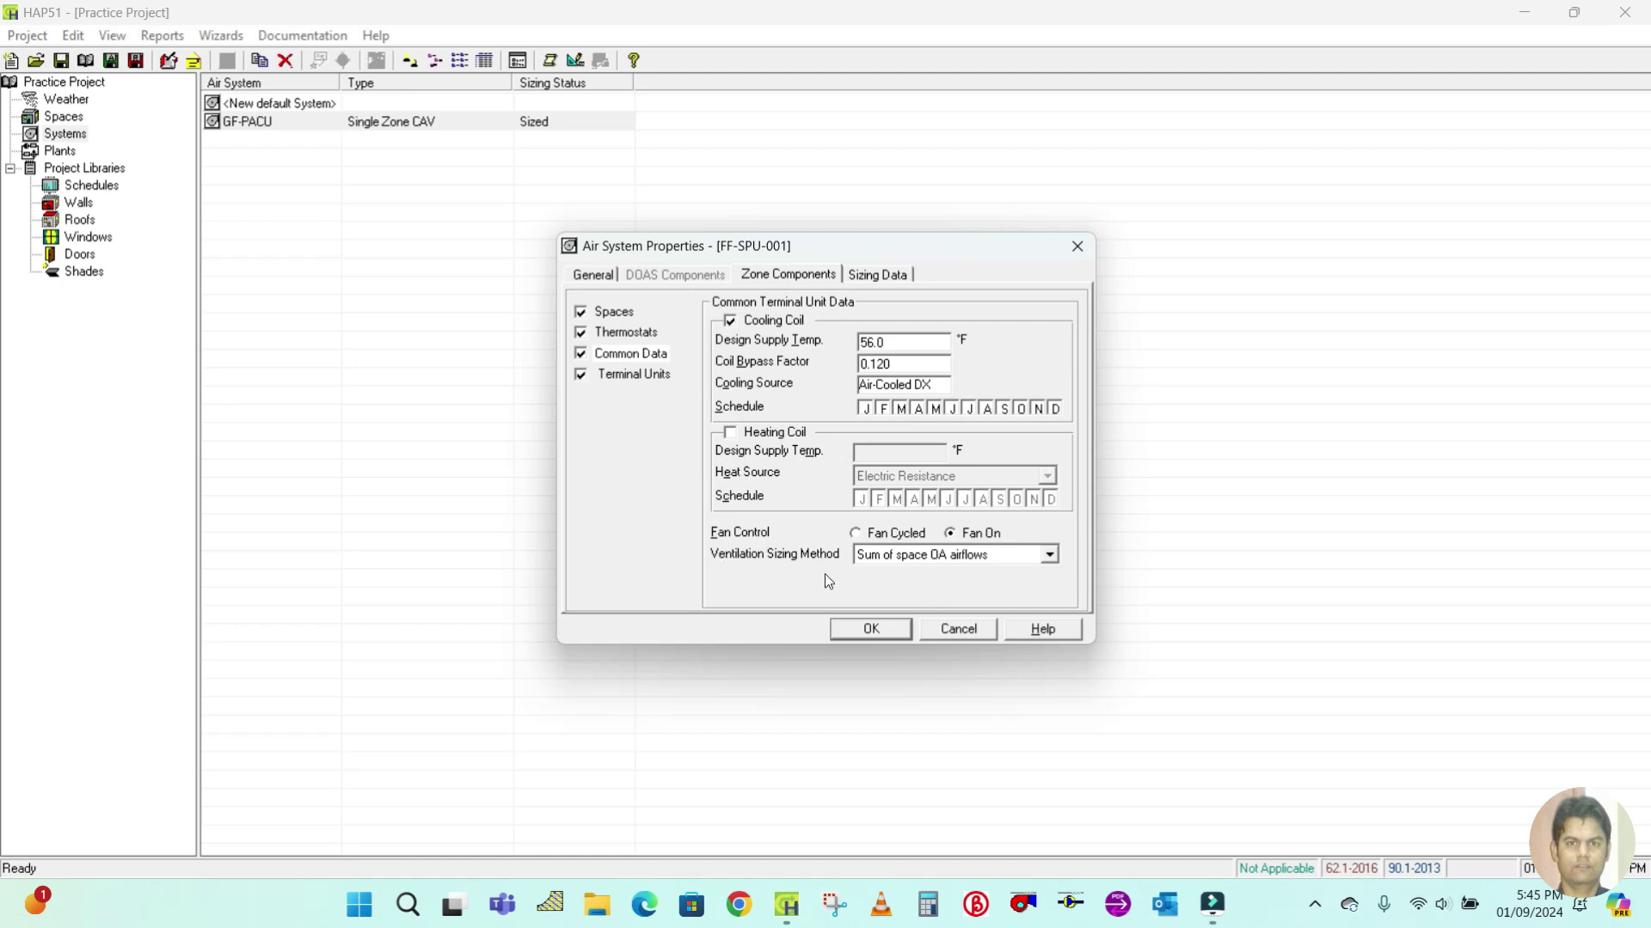
Review the terminal unit settings and the system and zone sizing data of FF-SPU-001
click(630, 377)
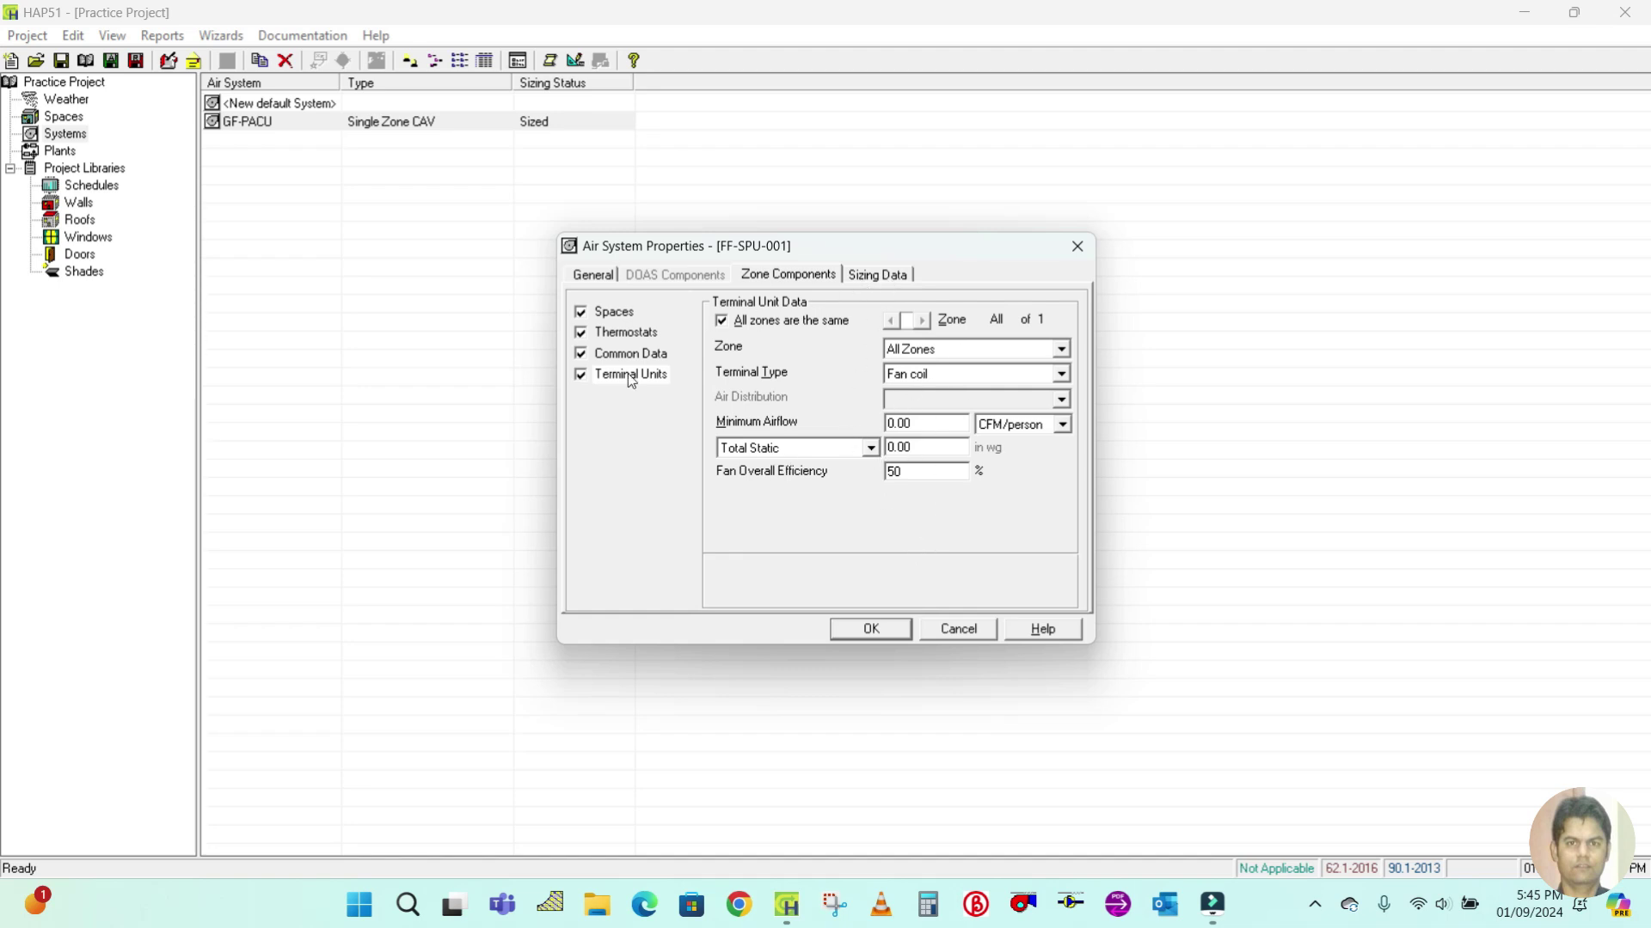
click(870, 274)
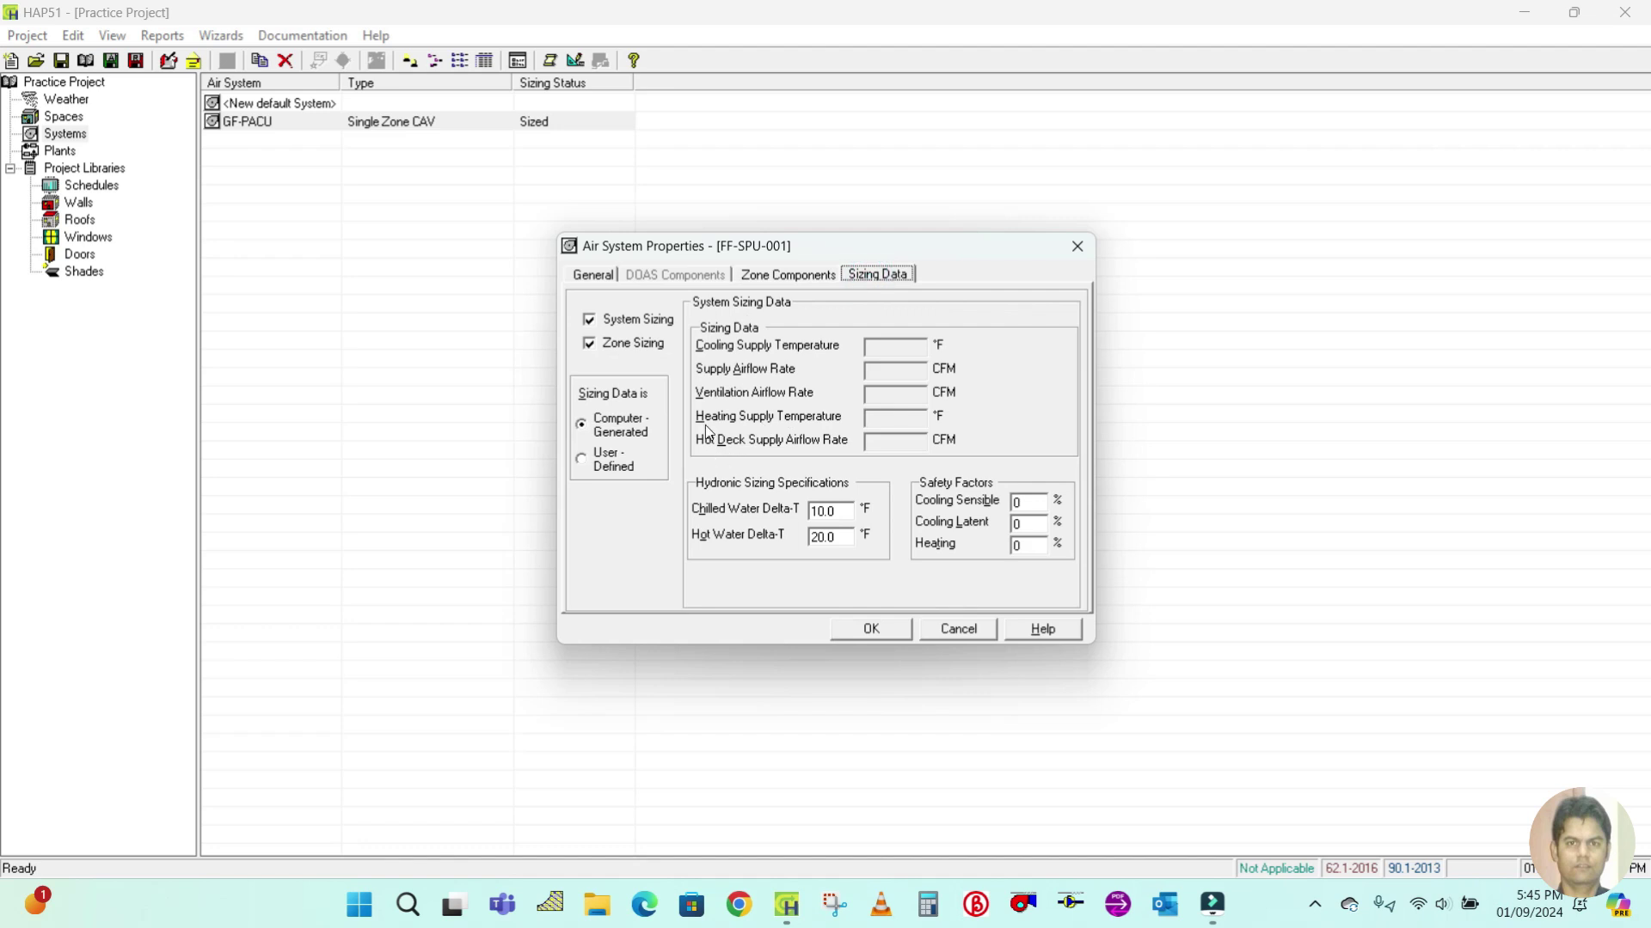
click(629, 344)
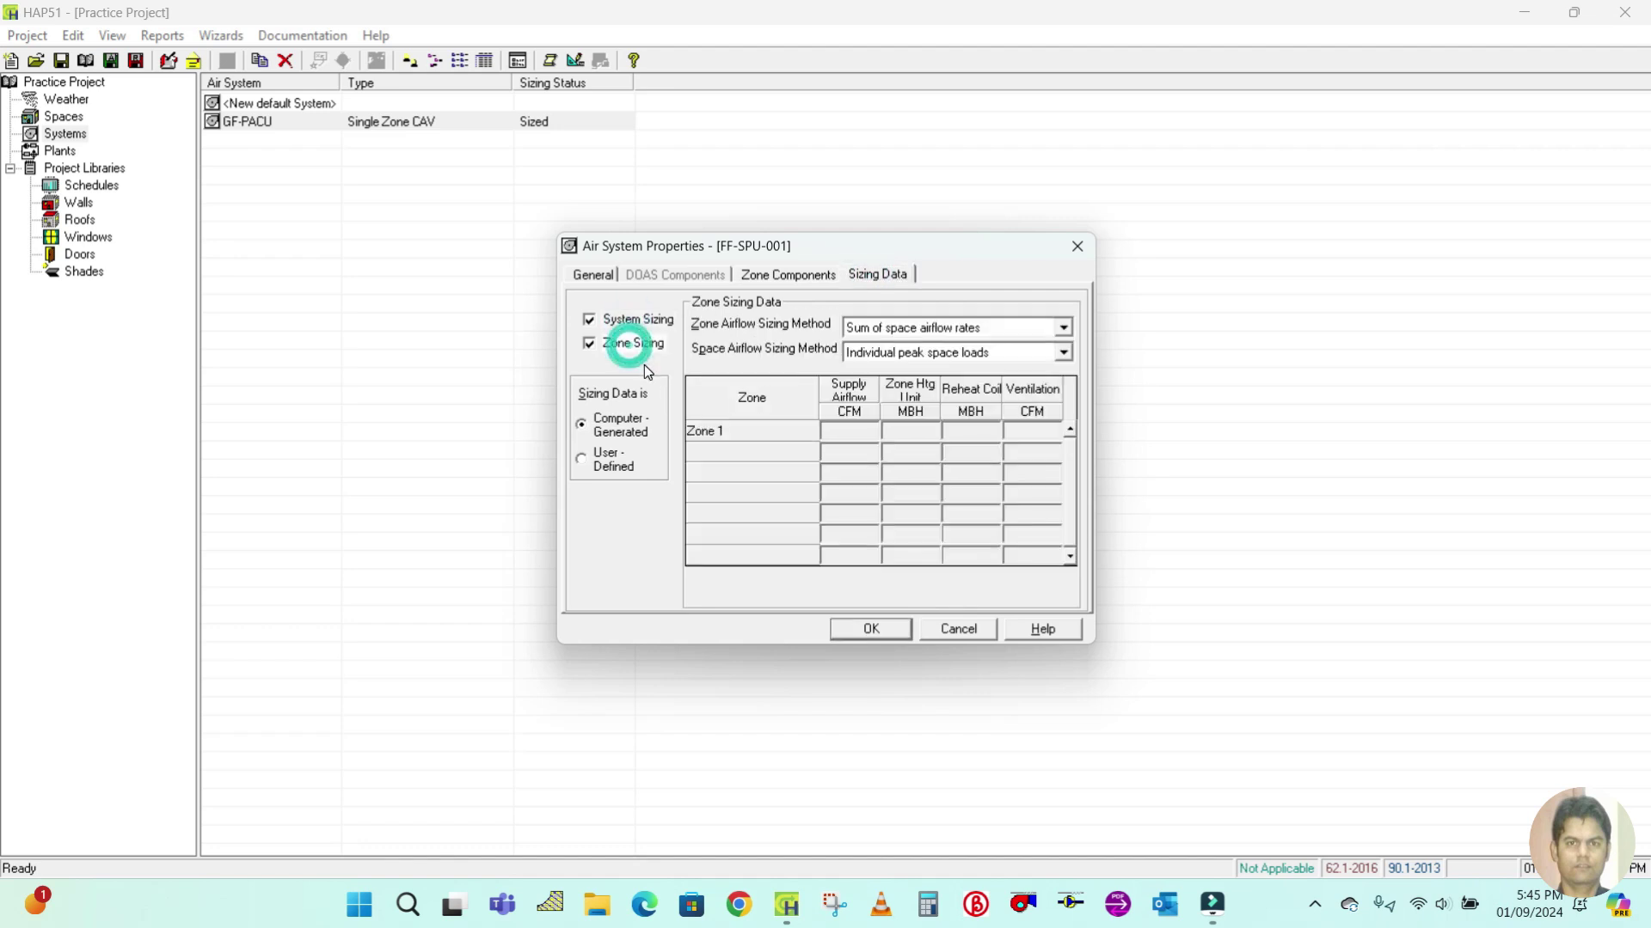
click(638, 320)
click(641, 345)
click(640, 319)
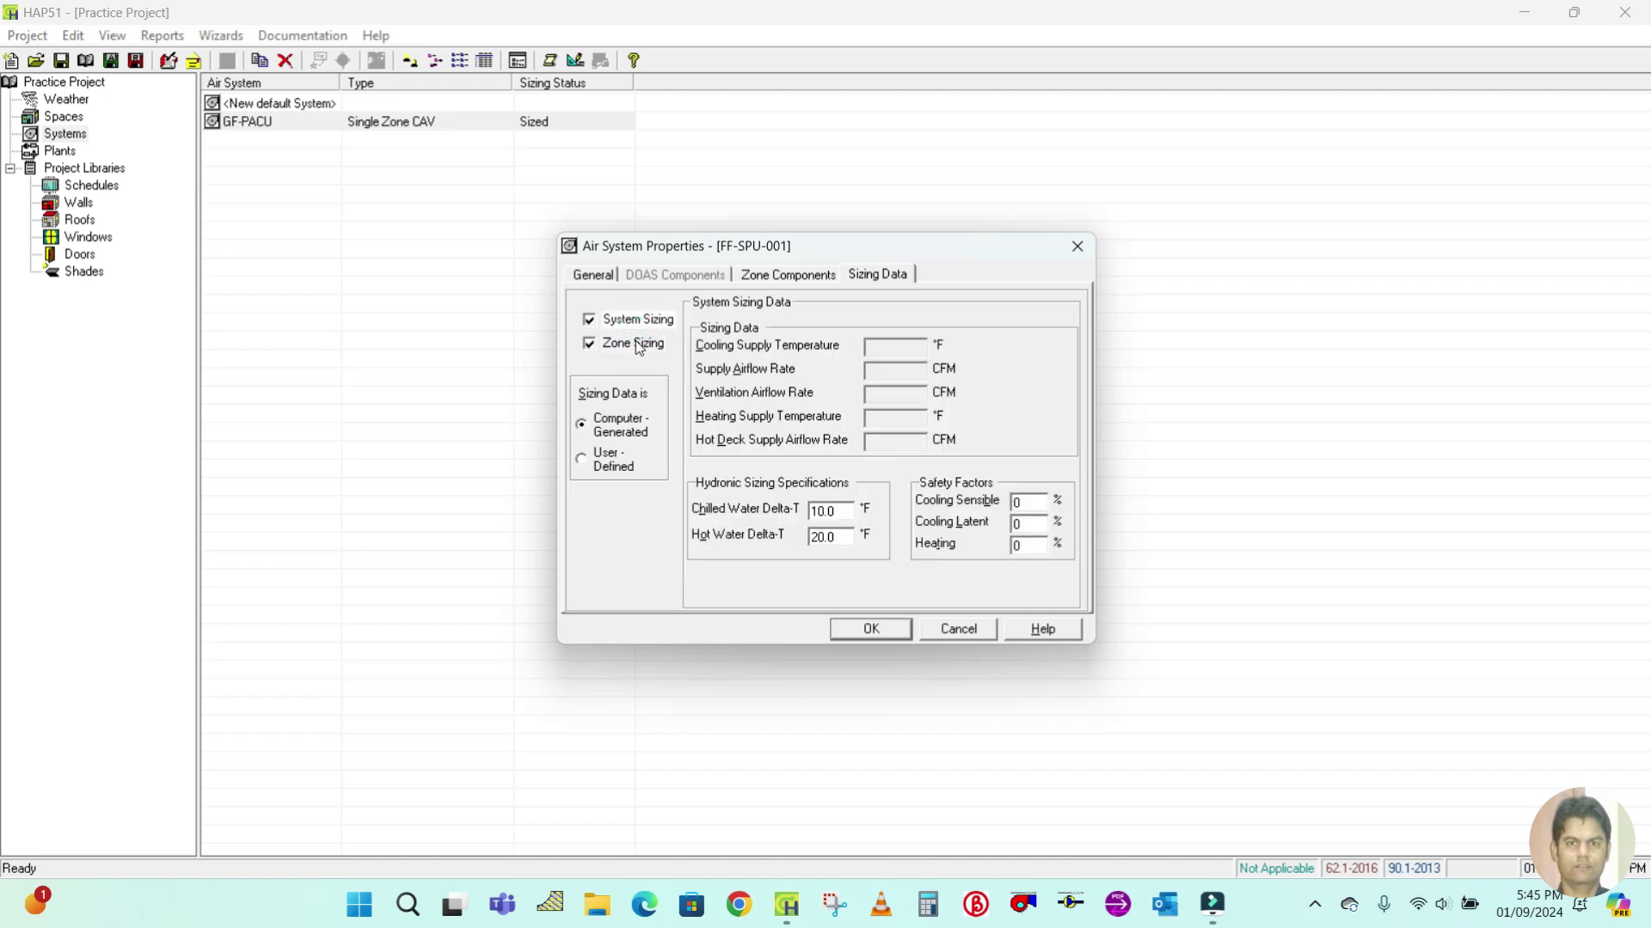
click(639, 345)
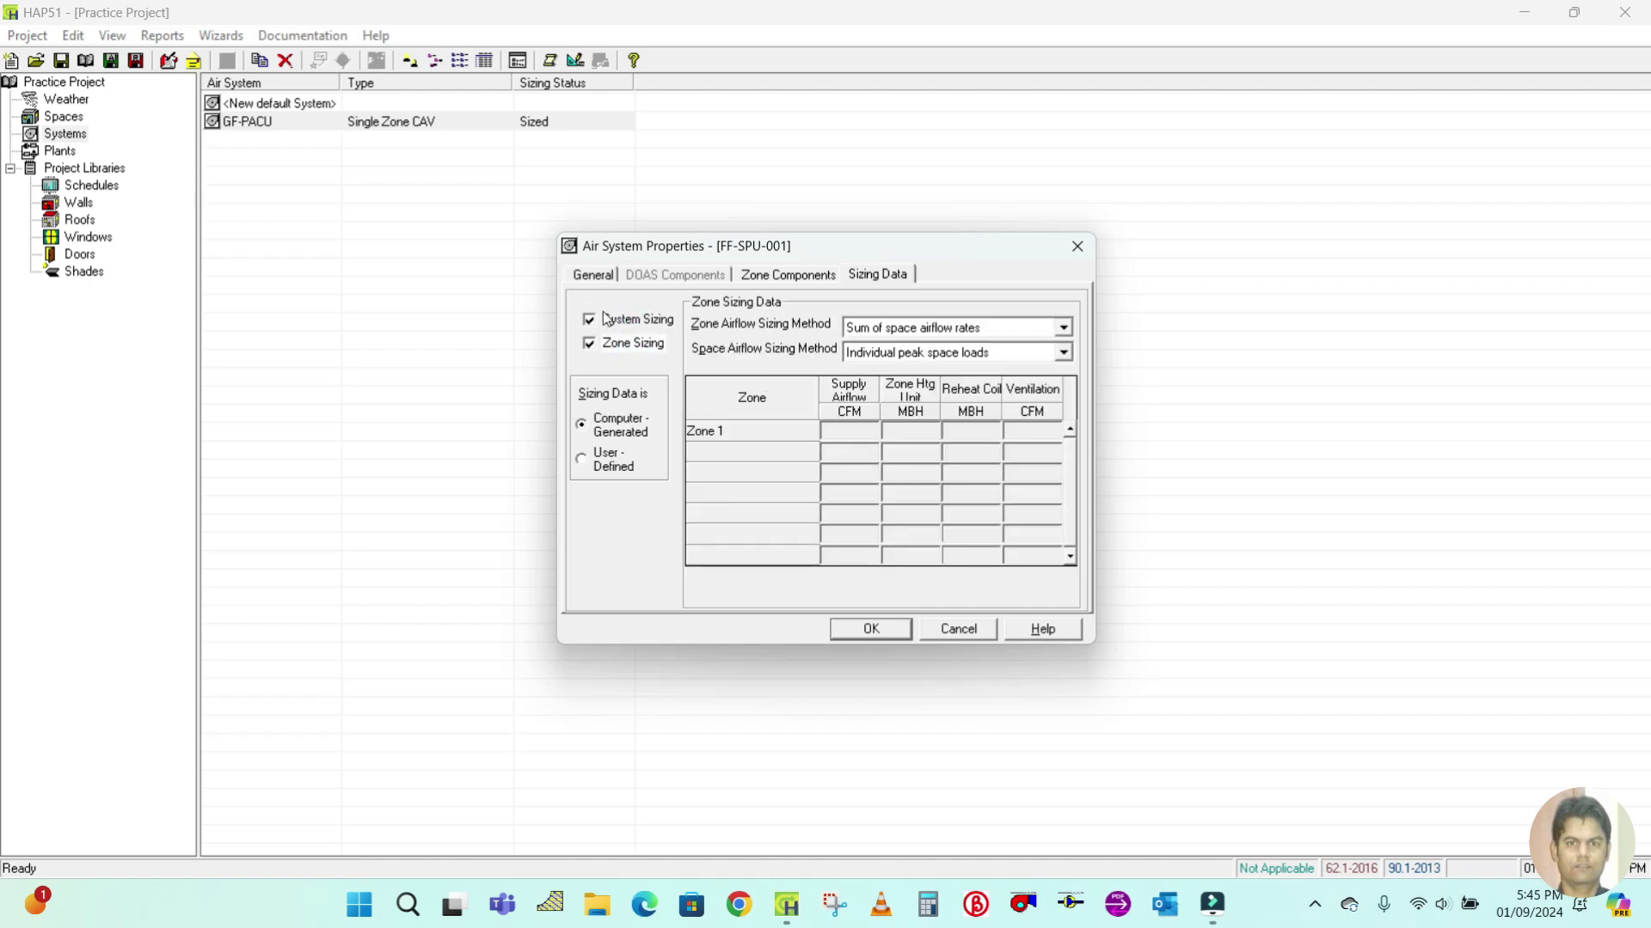
click(607, 320)
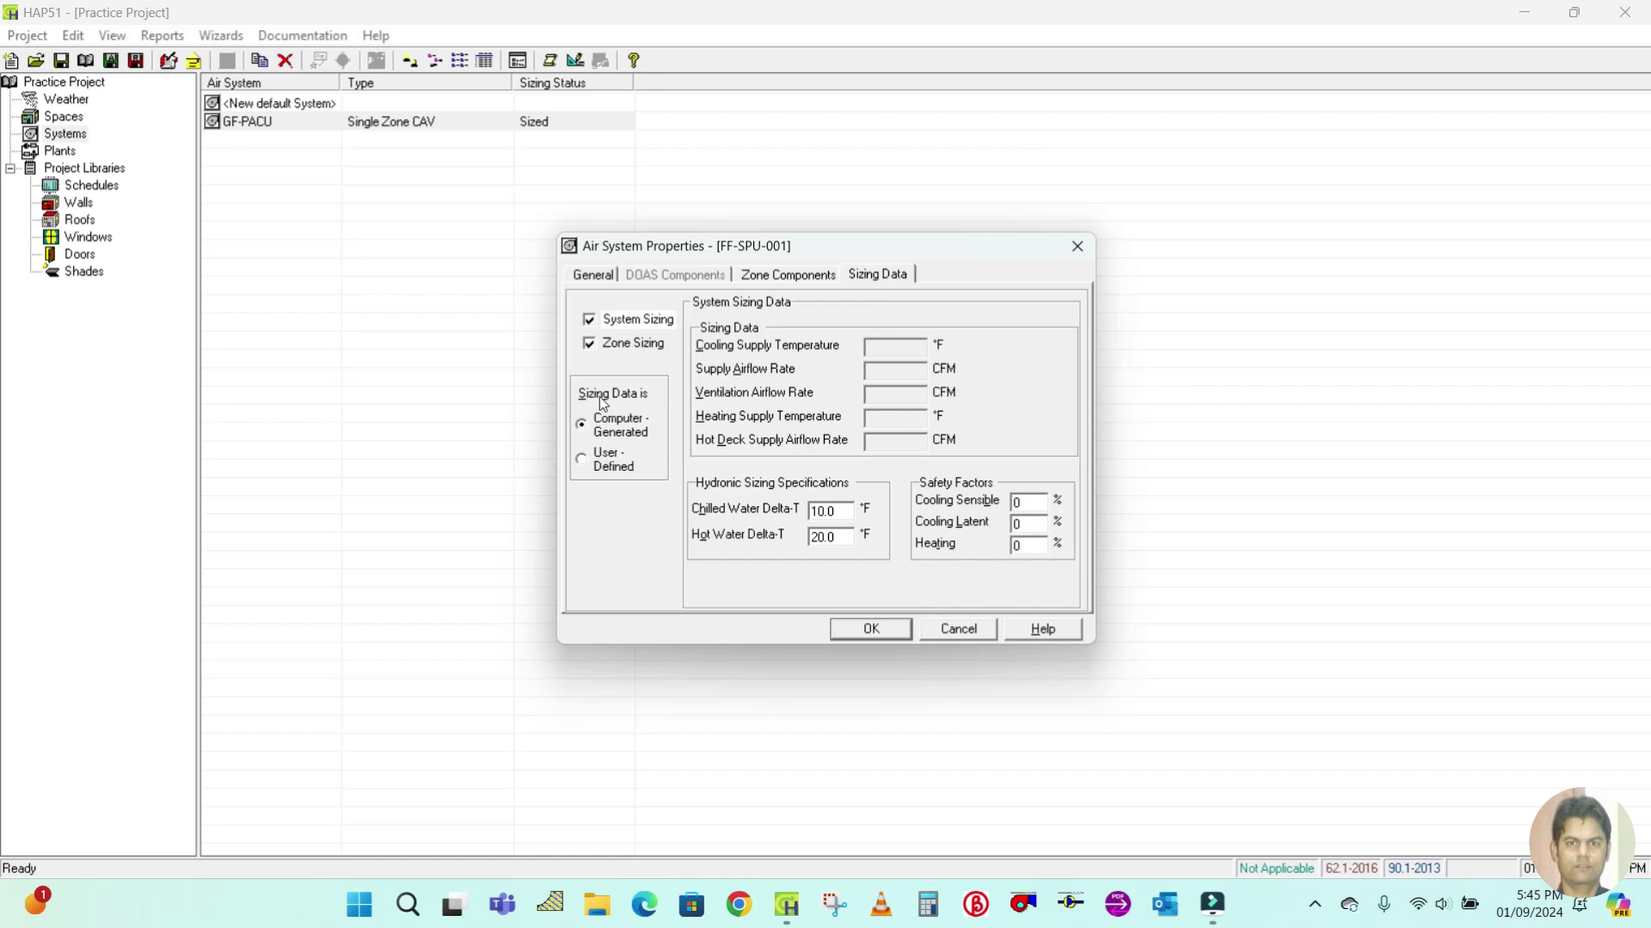
Set the cooling sensible and latent safety factors to 10% with computer-generated sizing data, and save the project
click(583, 464)
click(582, 428)
click(1032, 504)
text(10)
click(1016, 524)
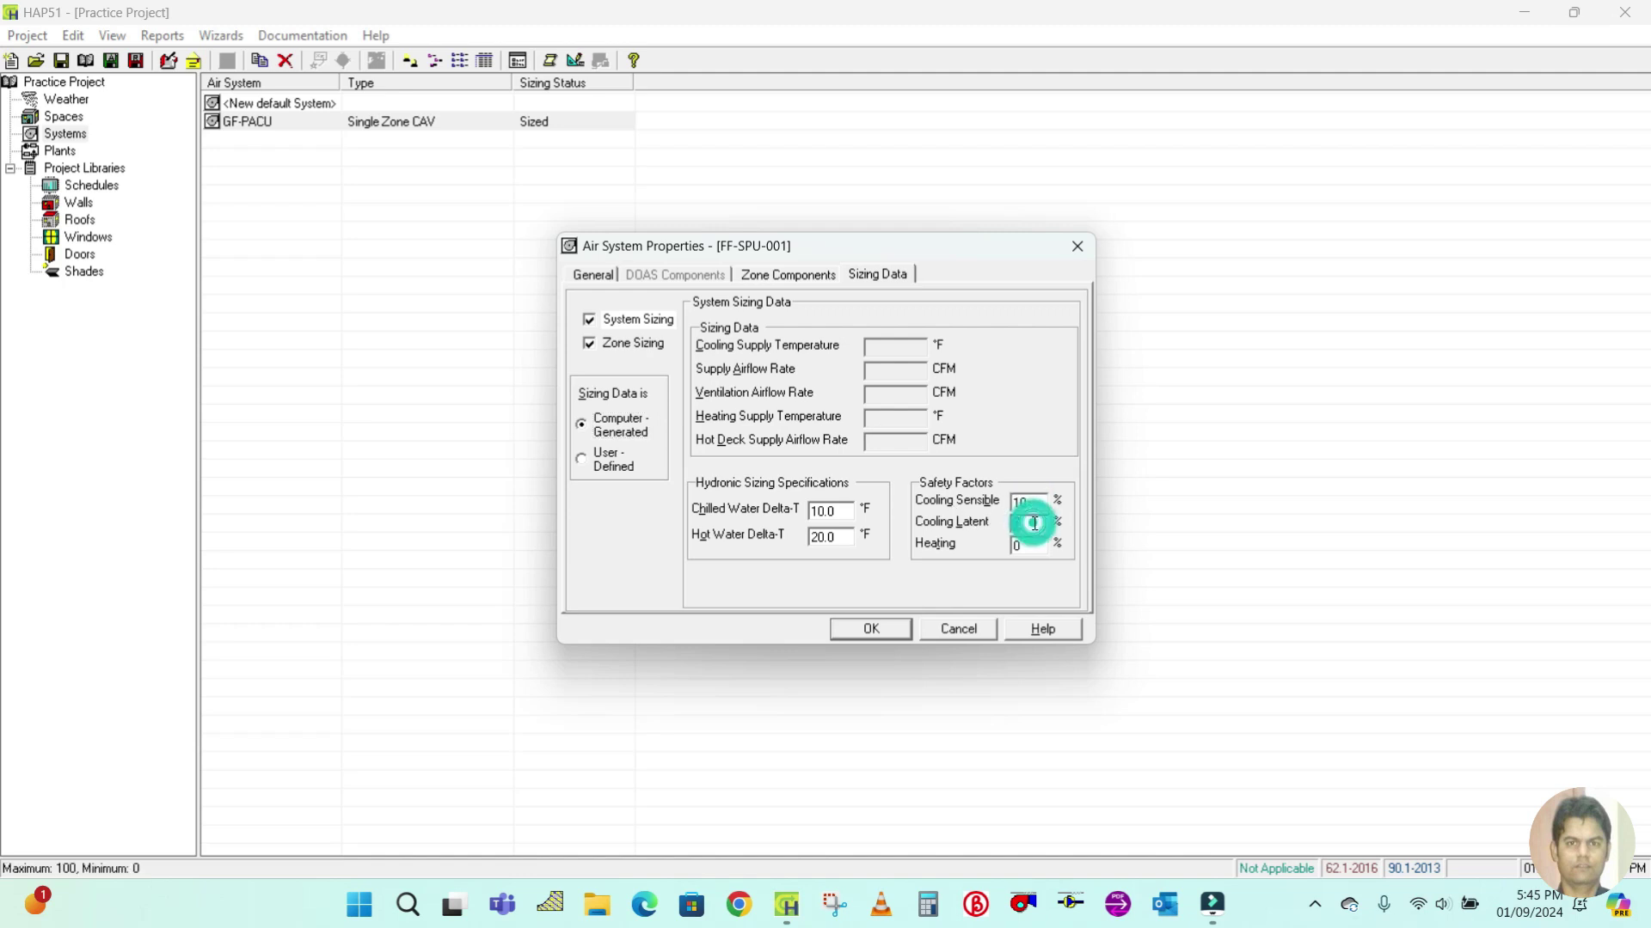
text(10)
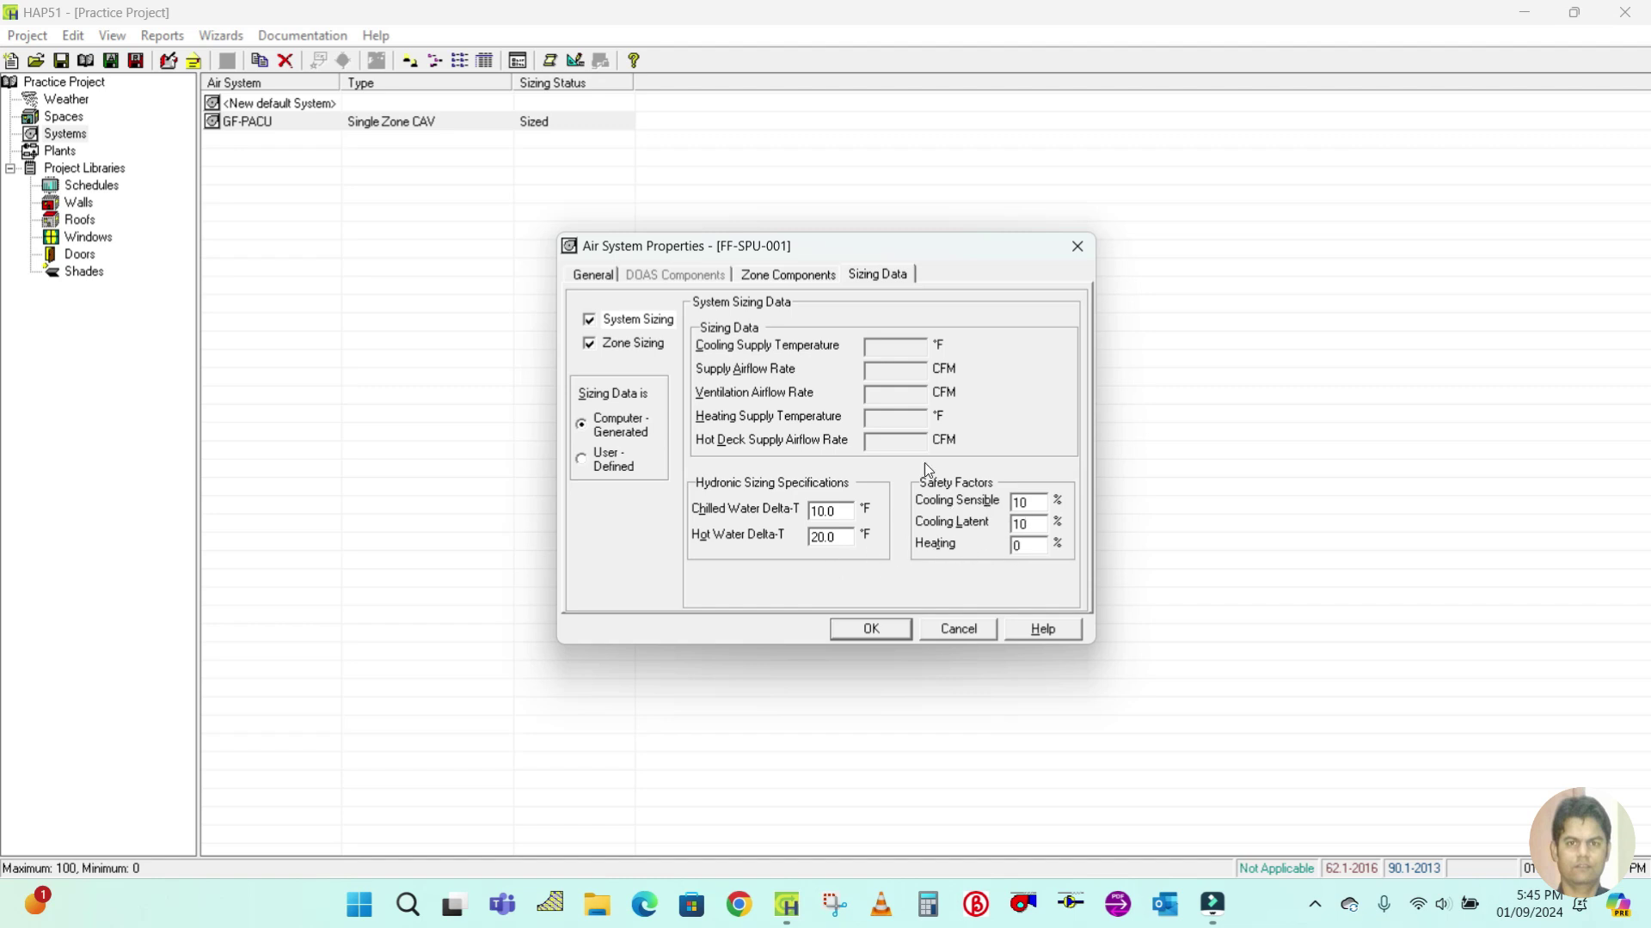
click(868, 630)
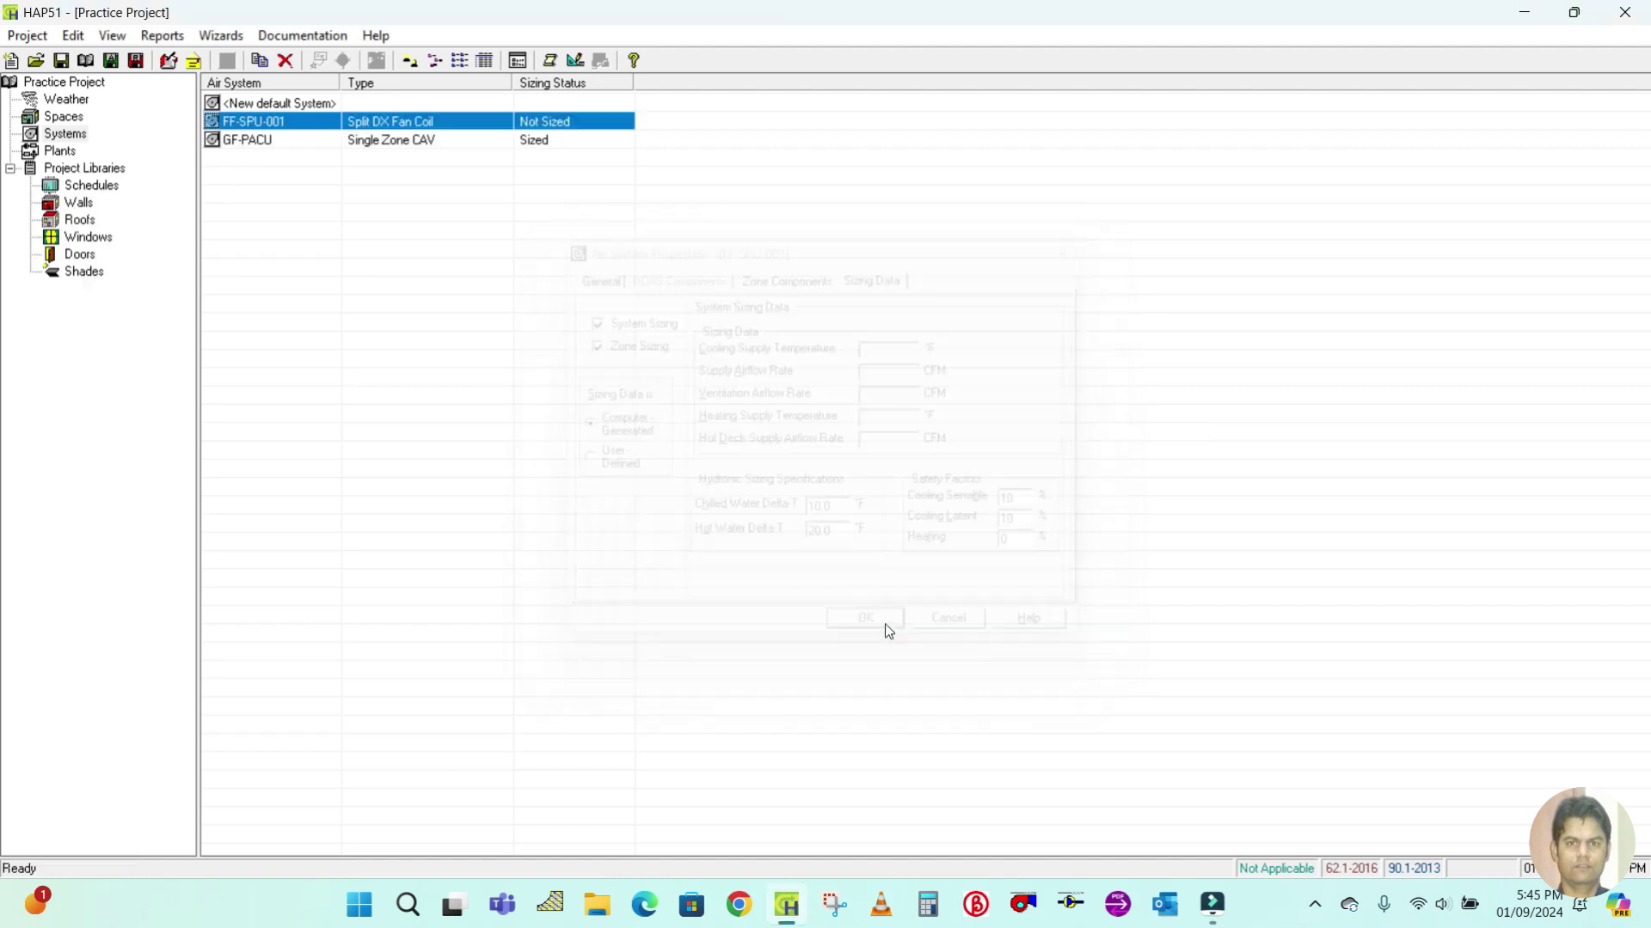
click(61, 60)
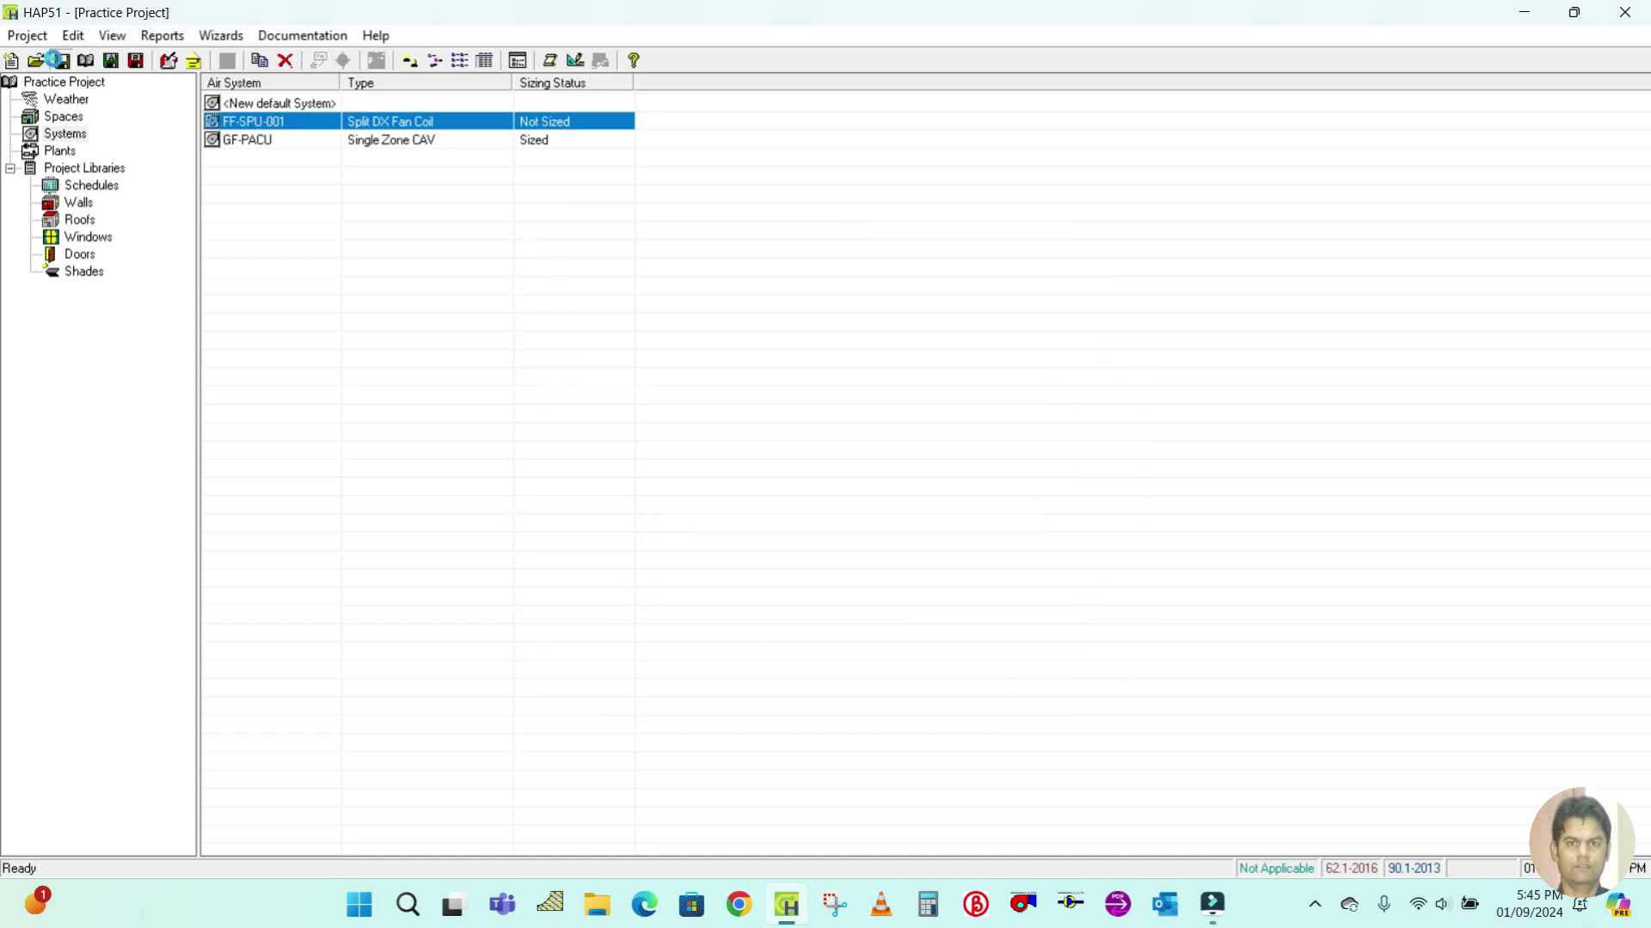
click(938, 524)
Generate a preview of the FF-SPU-001 design reports, covering the sizing summaries, system load summary and system psychrometrics
click(260, 140)
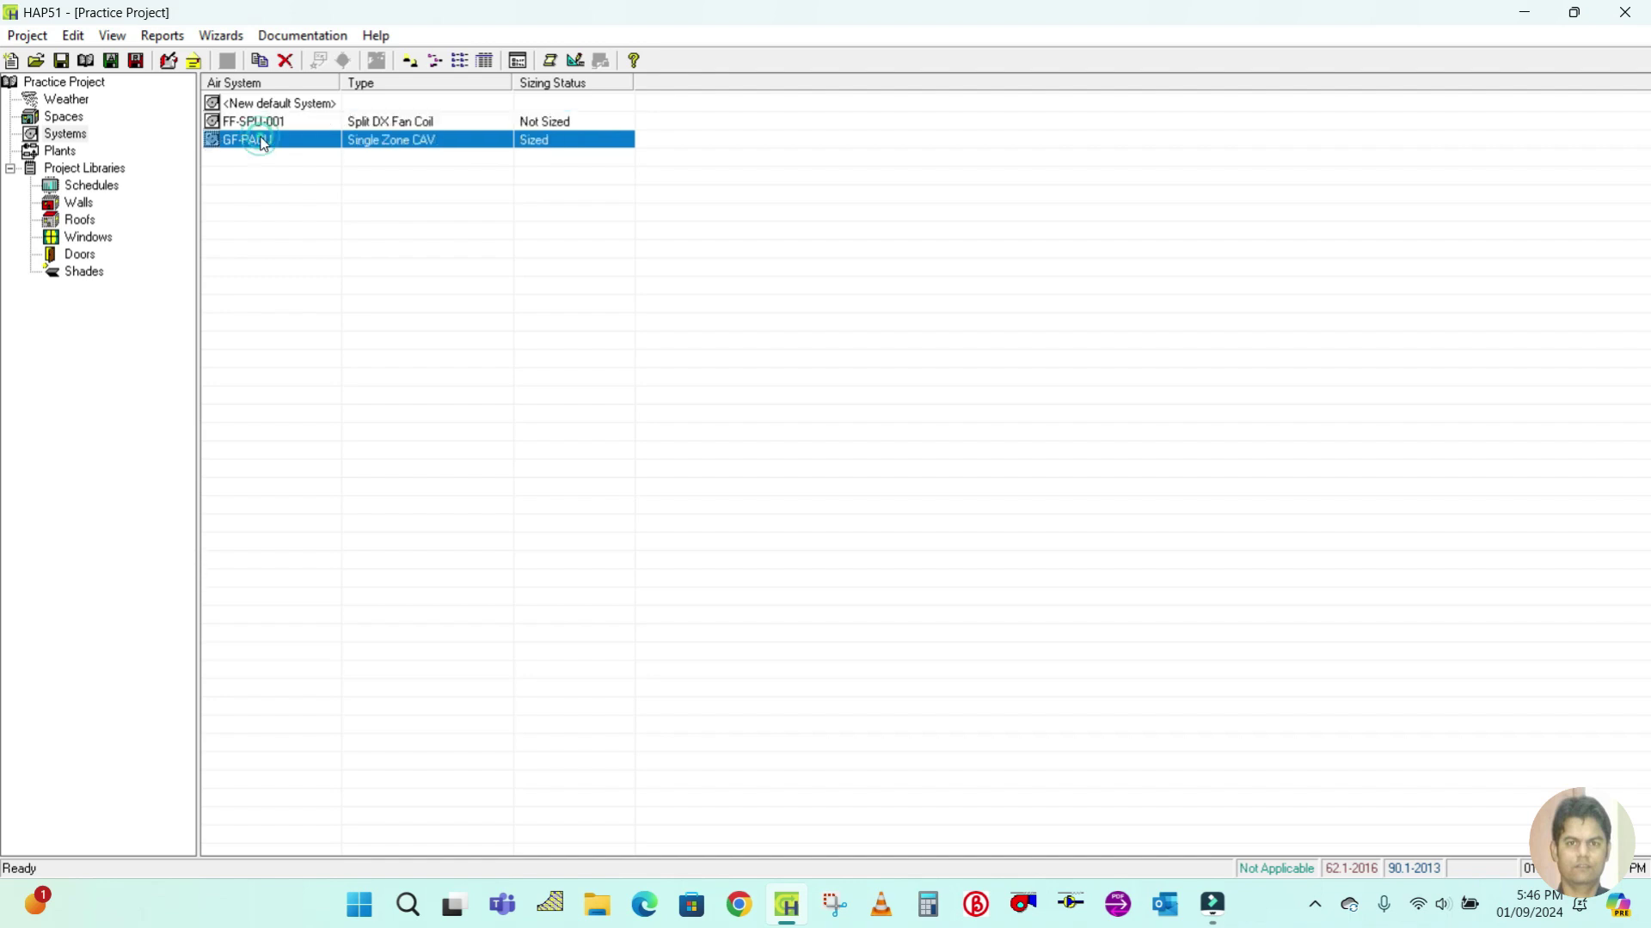
click(255, 120)
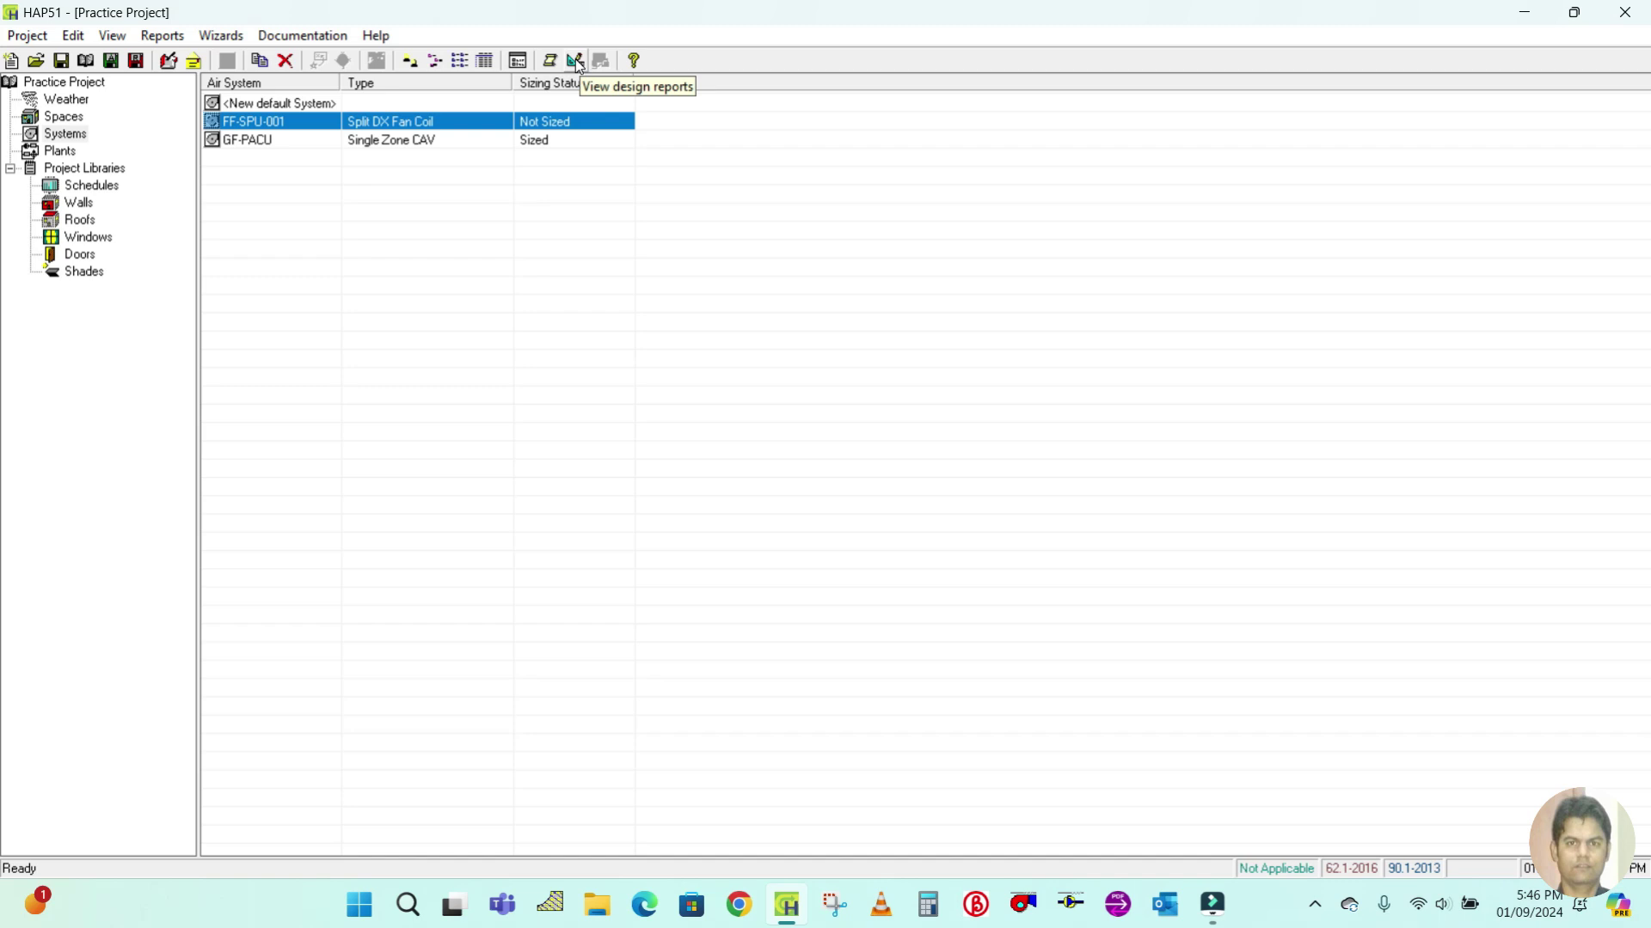
right_click(261, 124)
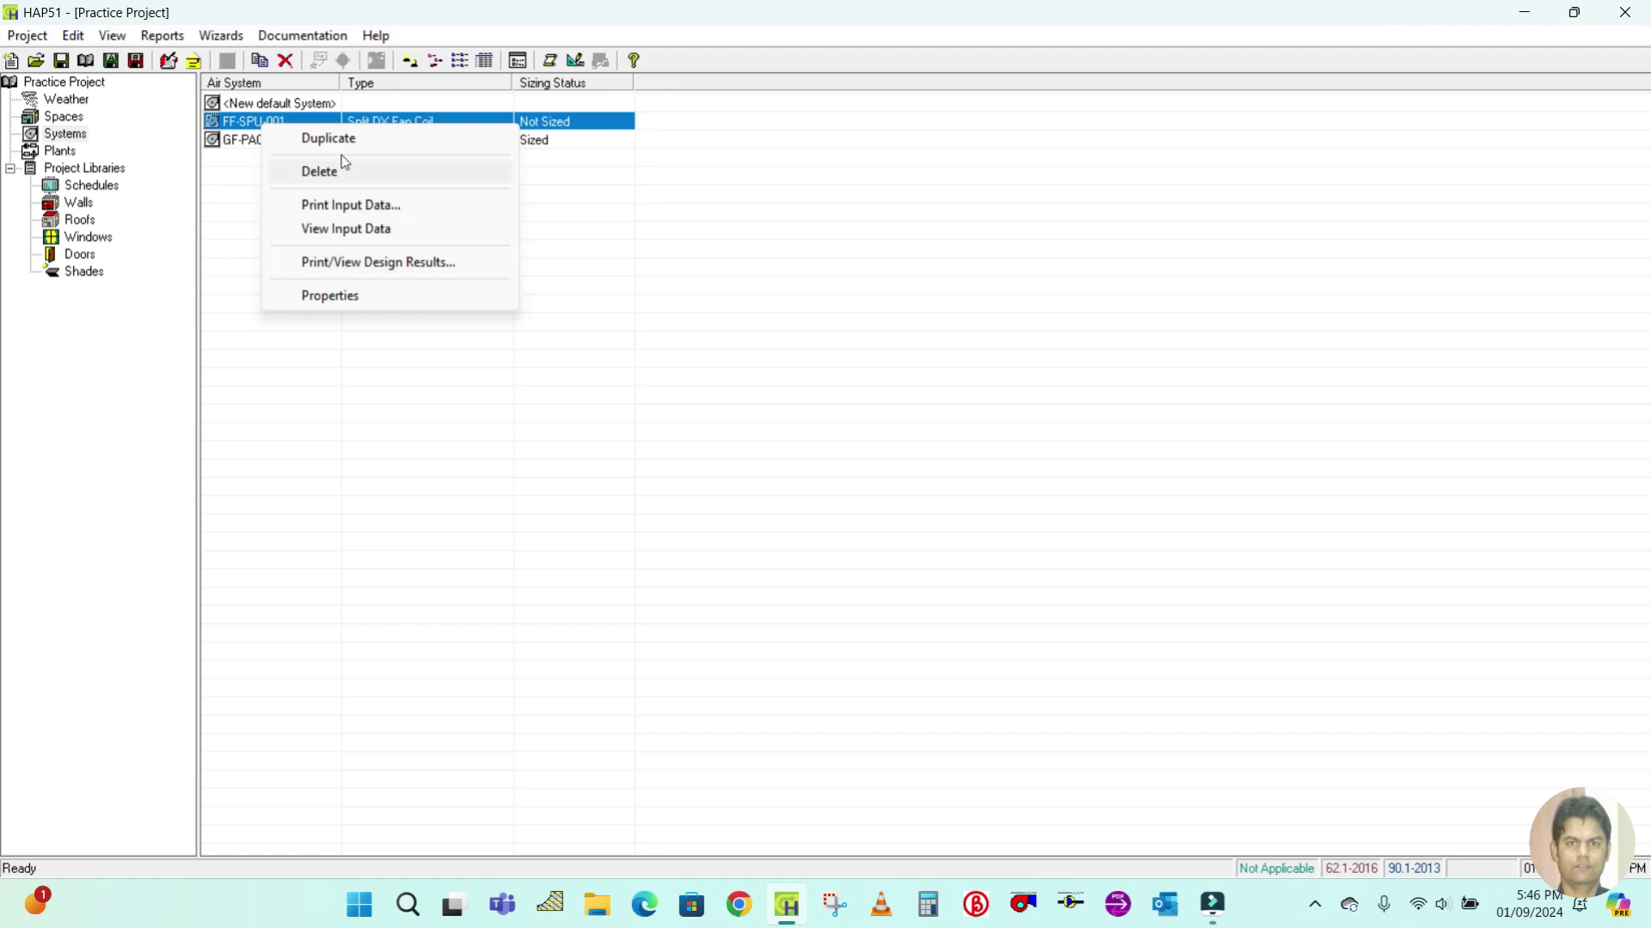
click(361, 270)
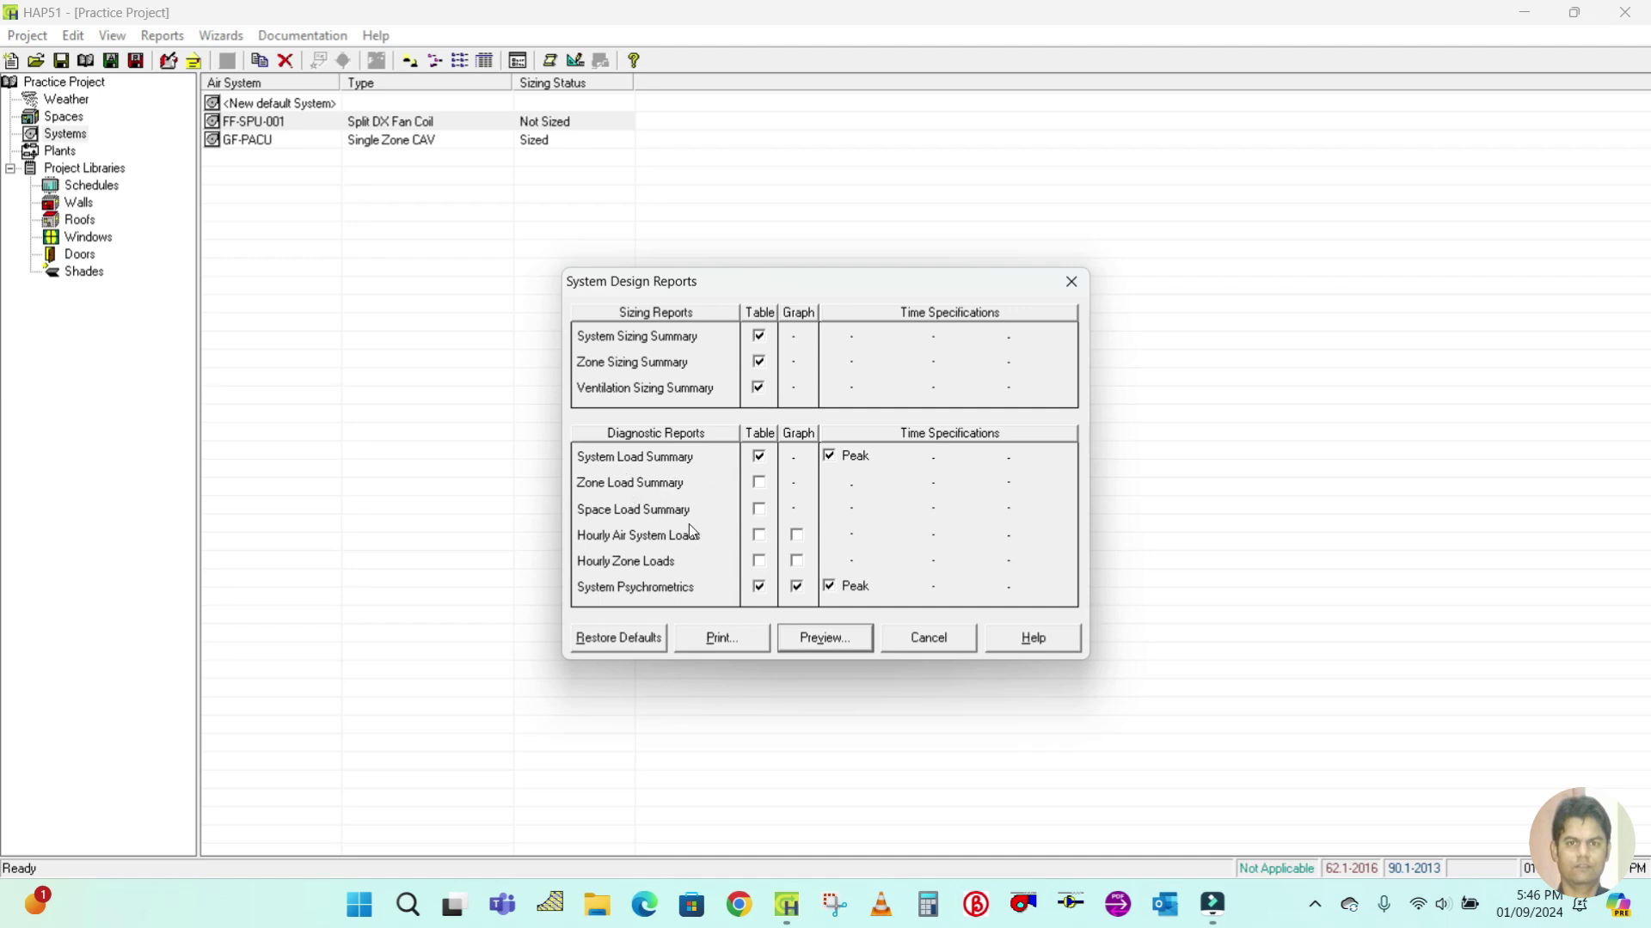
click(760, 587)
click(820, 637)
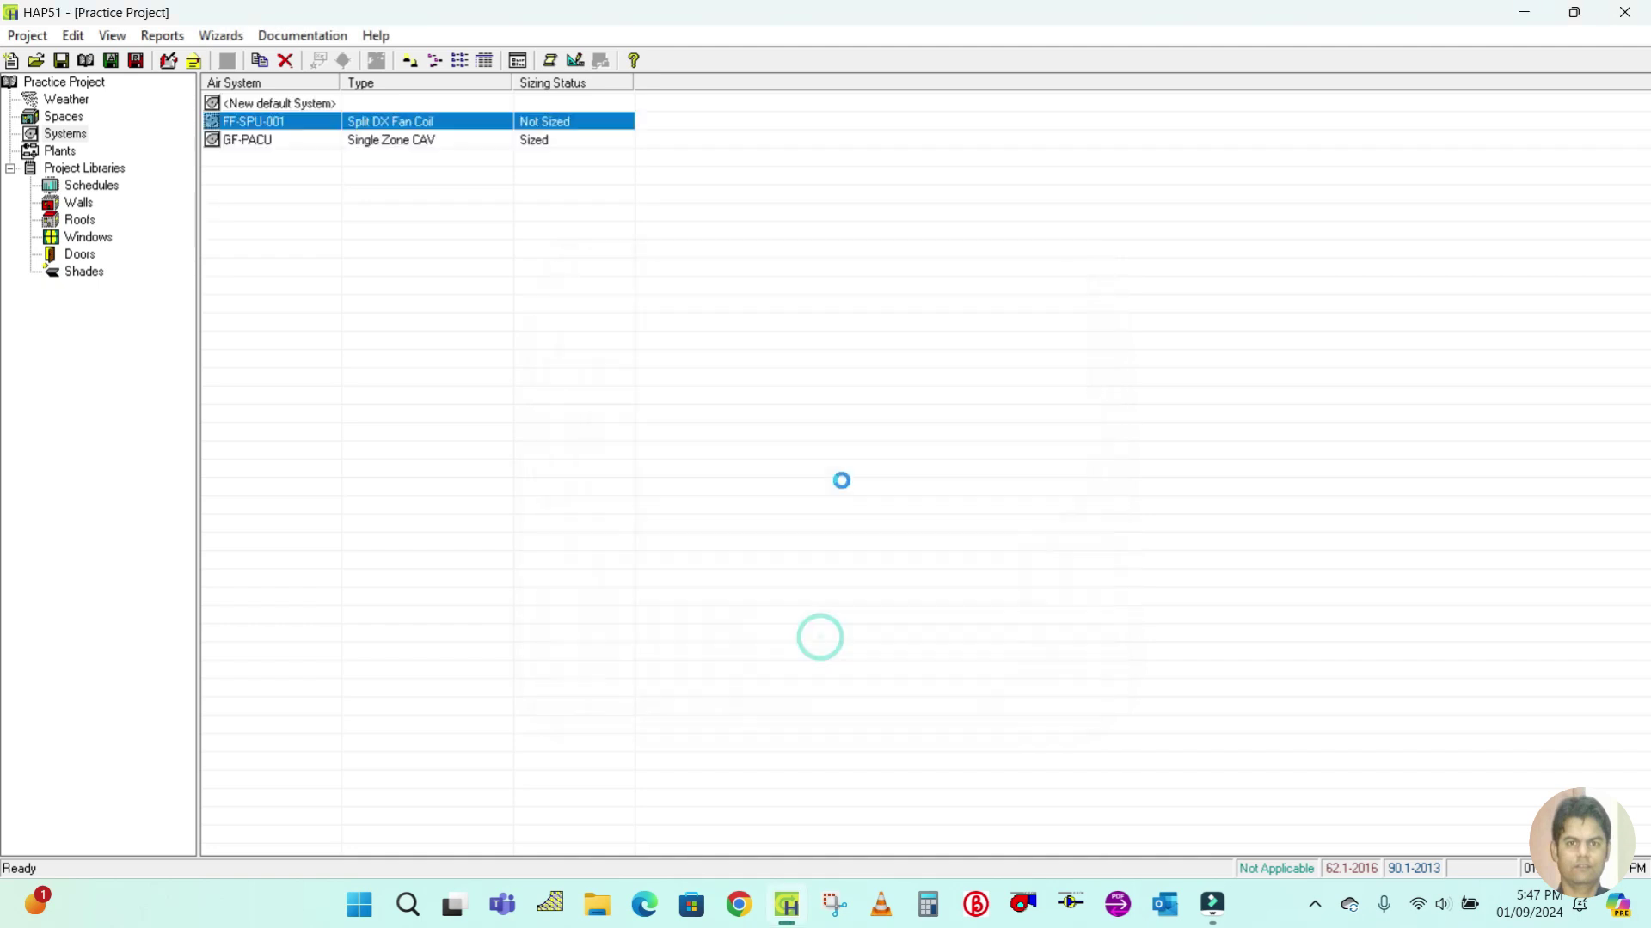
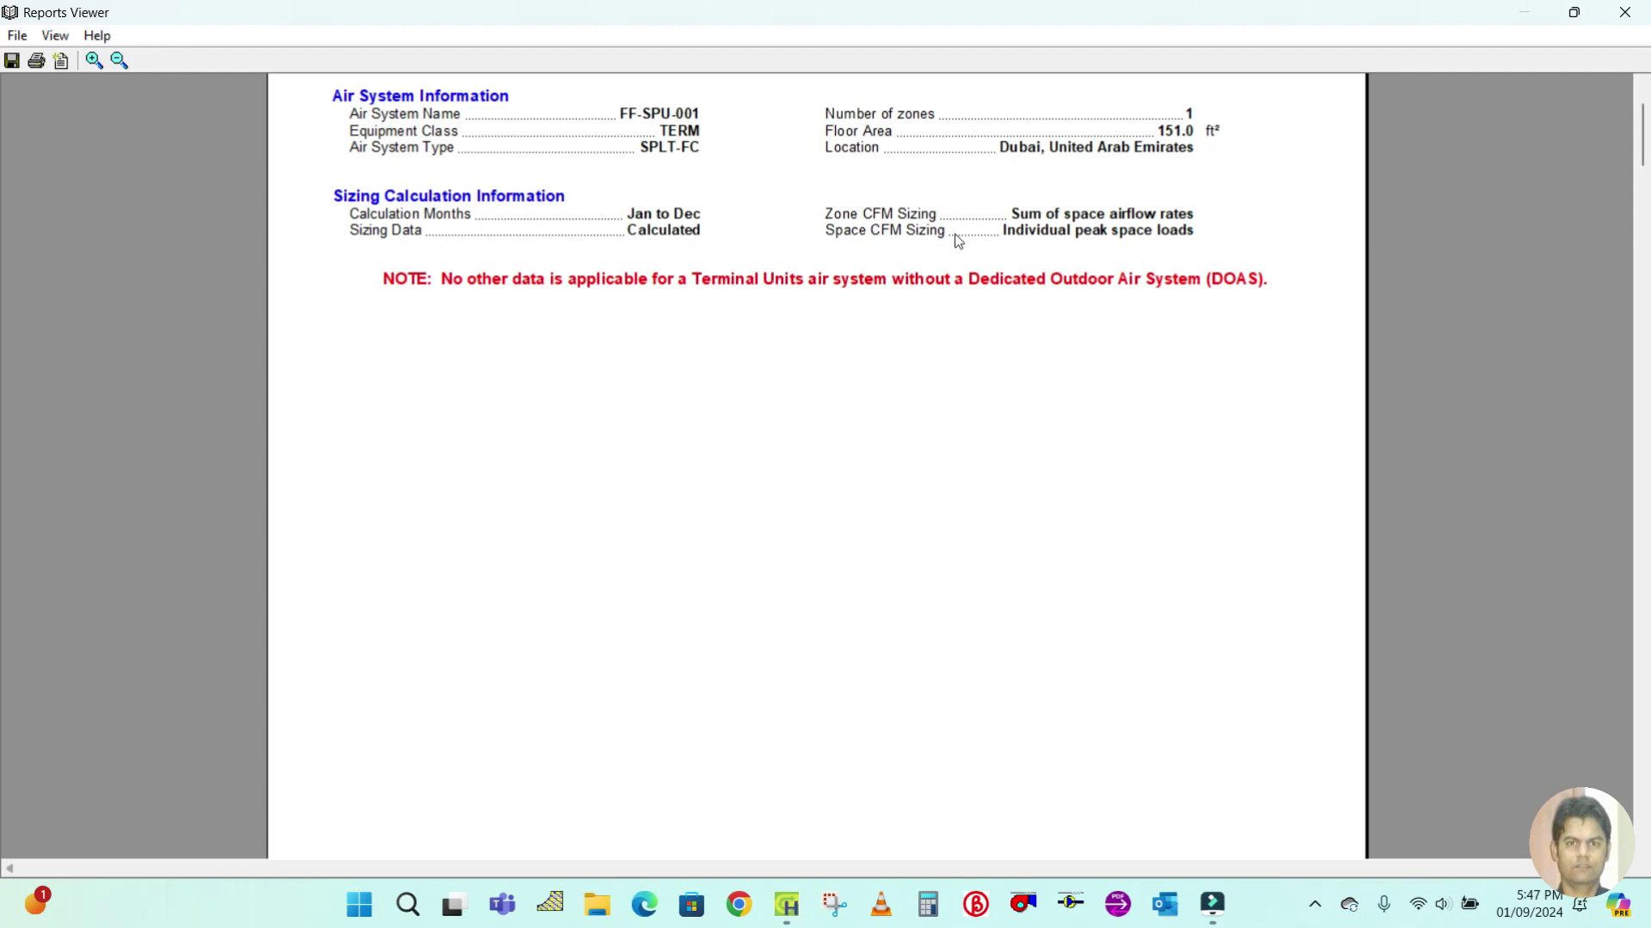
Examine the FF-SPU-001 zone sizing summary for terminal unit cooling and ventilation data, zone peak loads and space airflows
scroll(961, 276, down, 3)
scroll(899, 266, up, 2)
scroll(756, 386, down, 15)
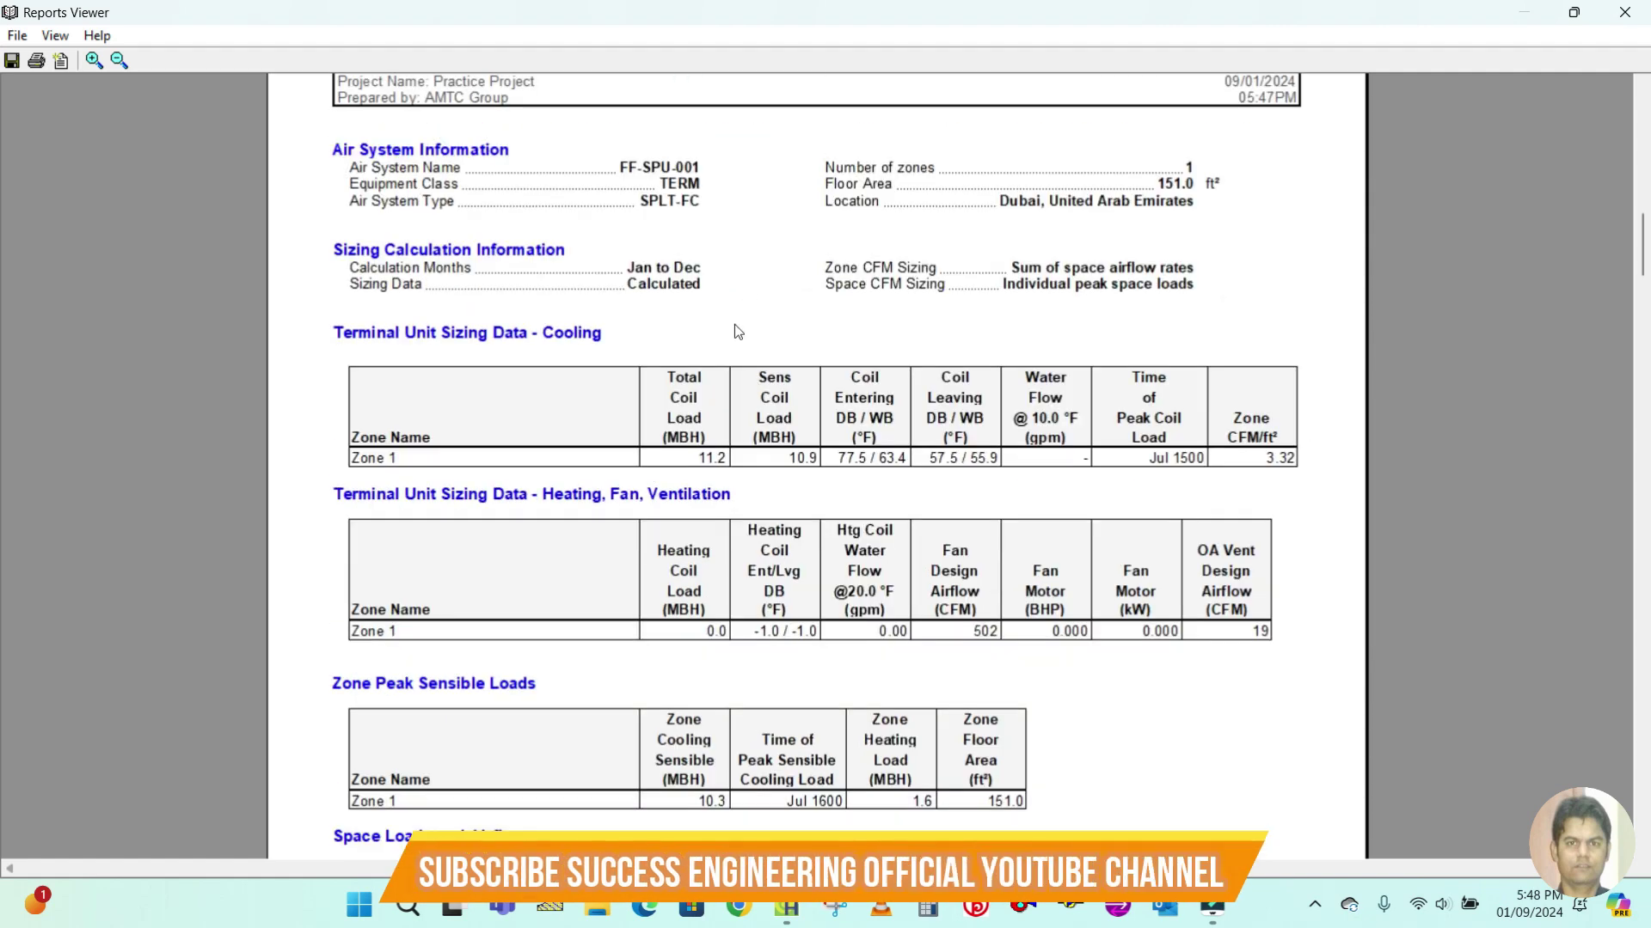
scroll(732, 248, up, 3)
scroll(753, 235, down, 4)
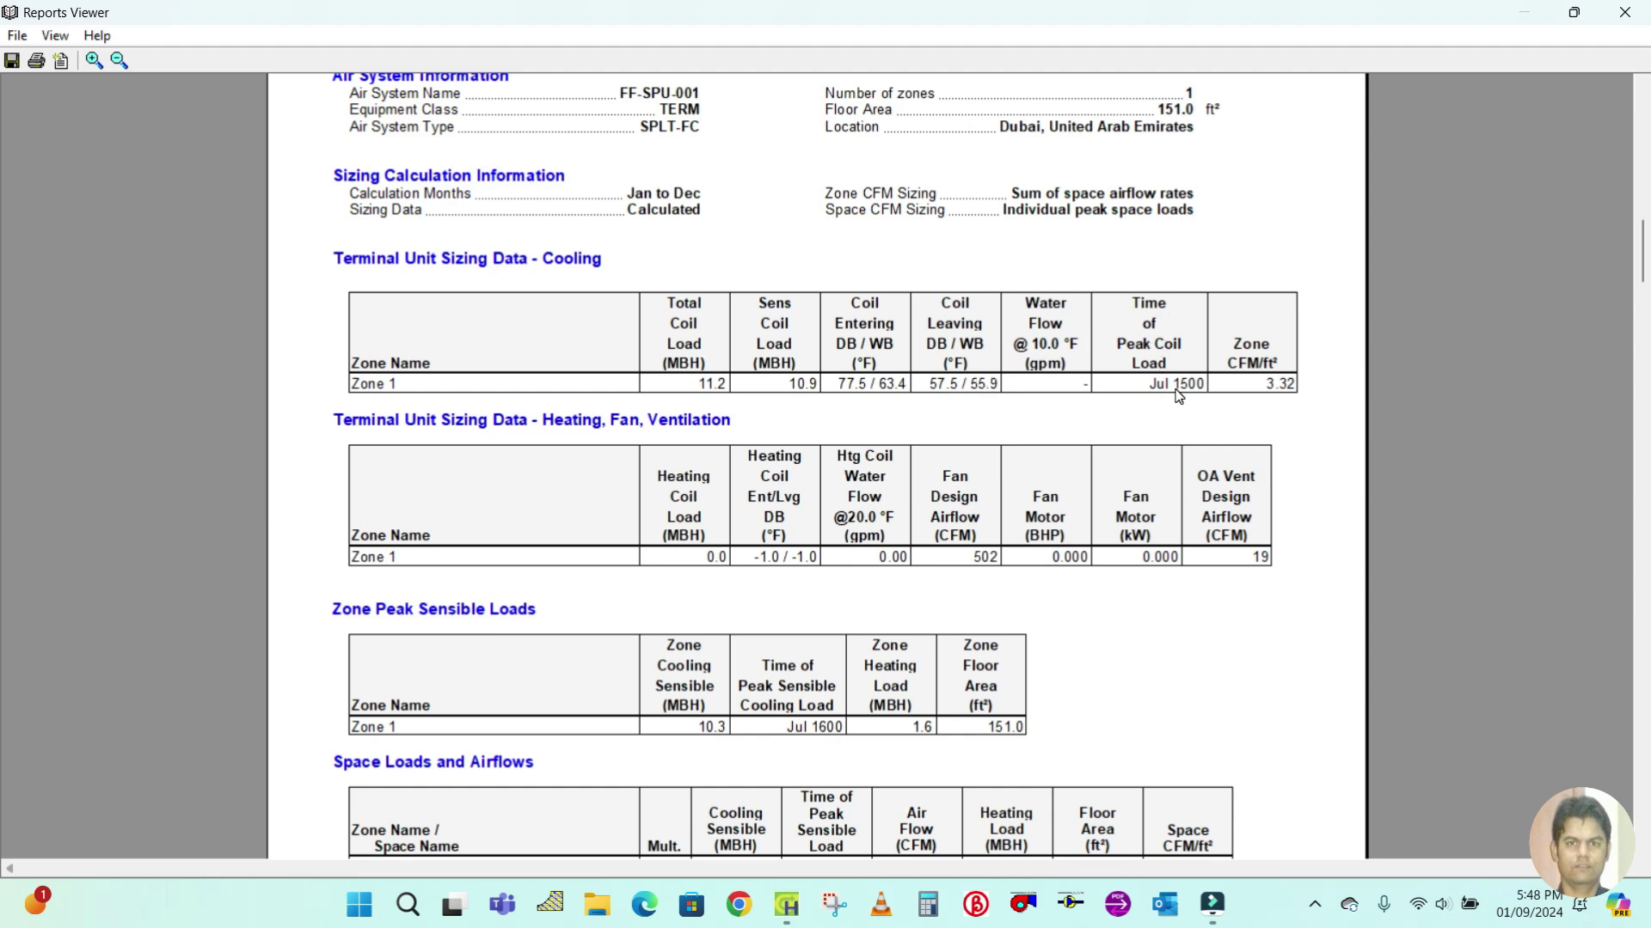
scroll(615, 468, down, 5)
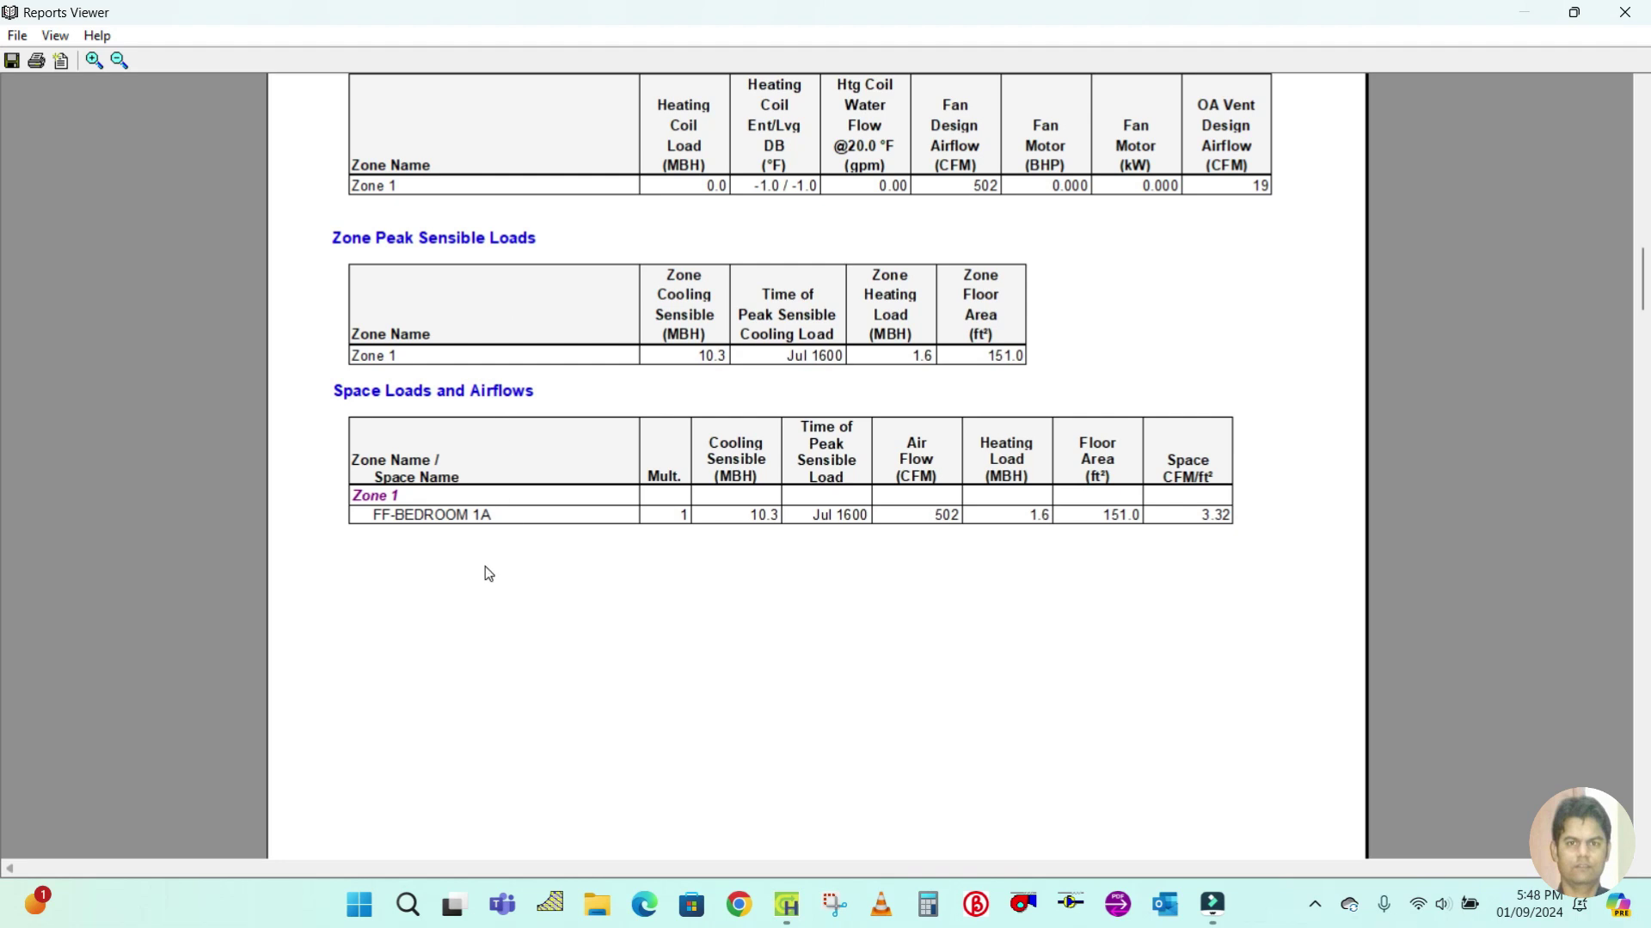
scroll(456, 530, down, 1)
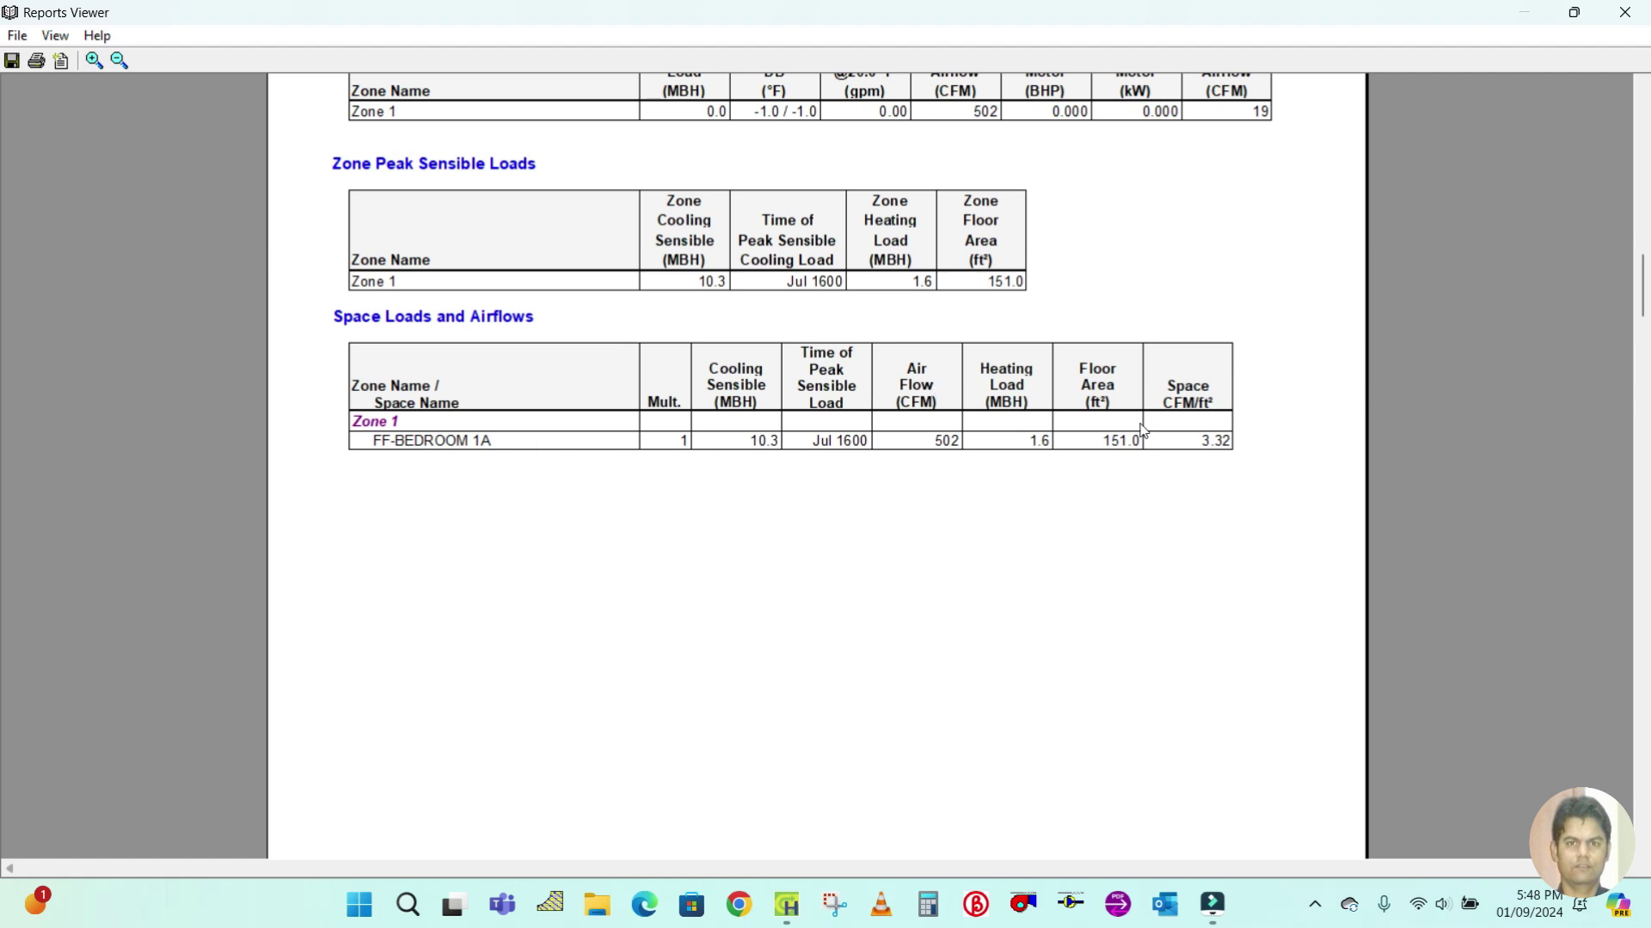
Look through the ventilation sizing summary, system psychrometrics and air system design load summary for FF-SPU-001
scroll(875, 404, down, 15)
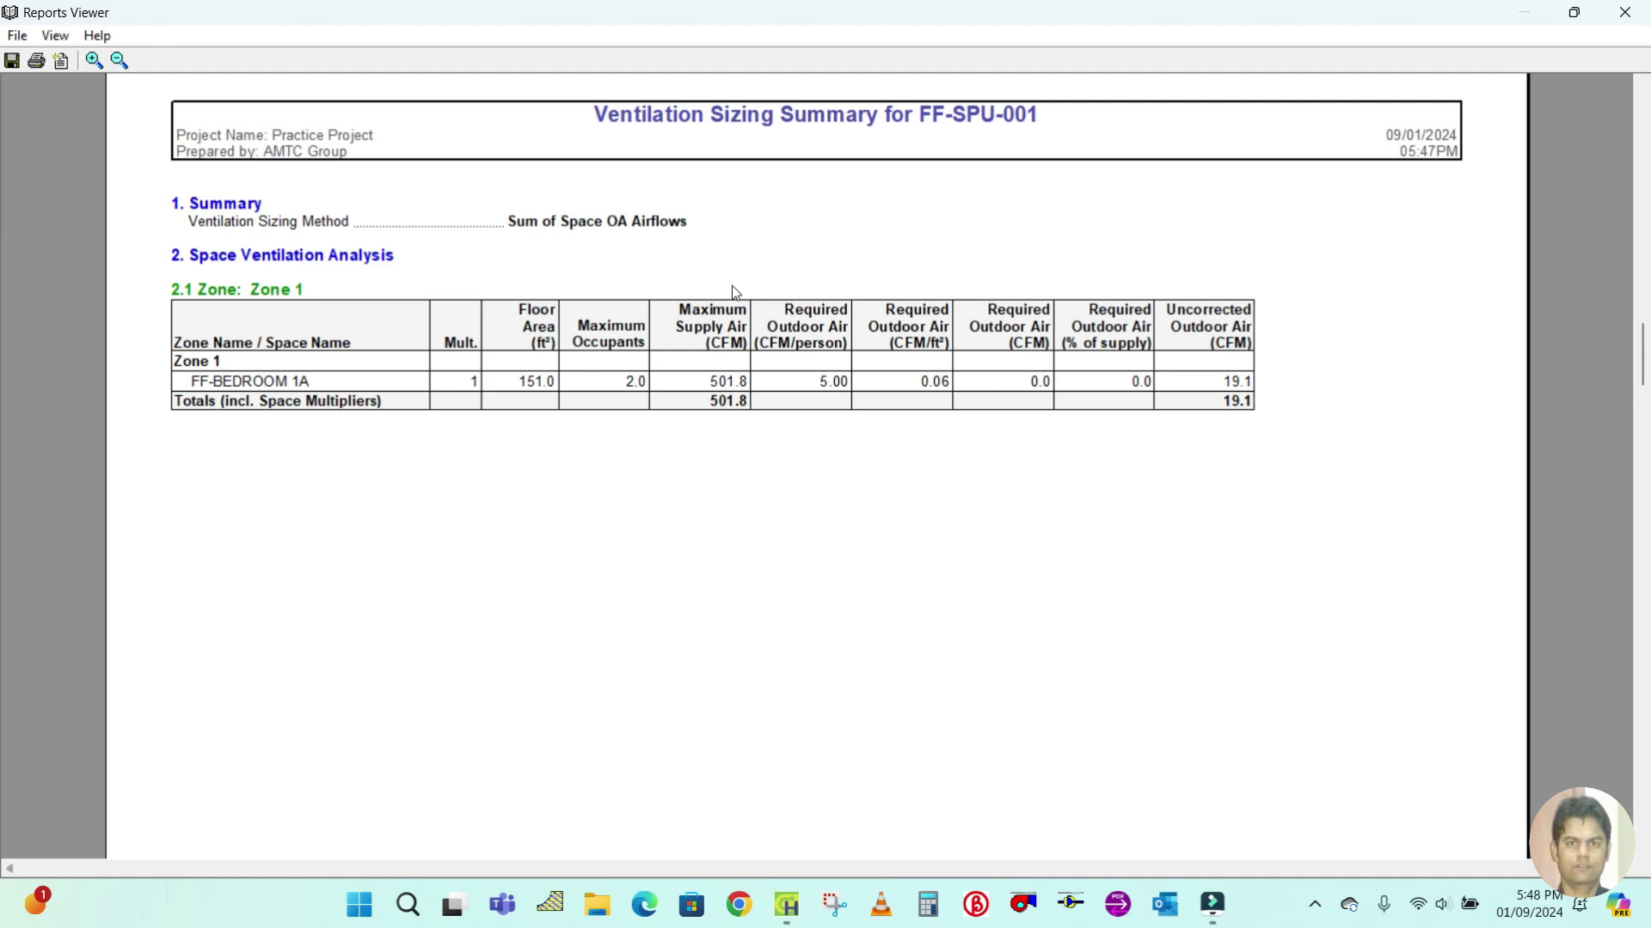
scroll(719, 354, down, 15)
scroll(719, 355, down, 20)
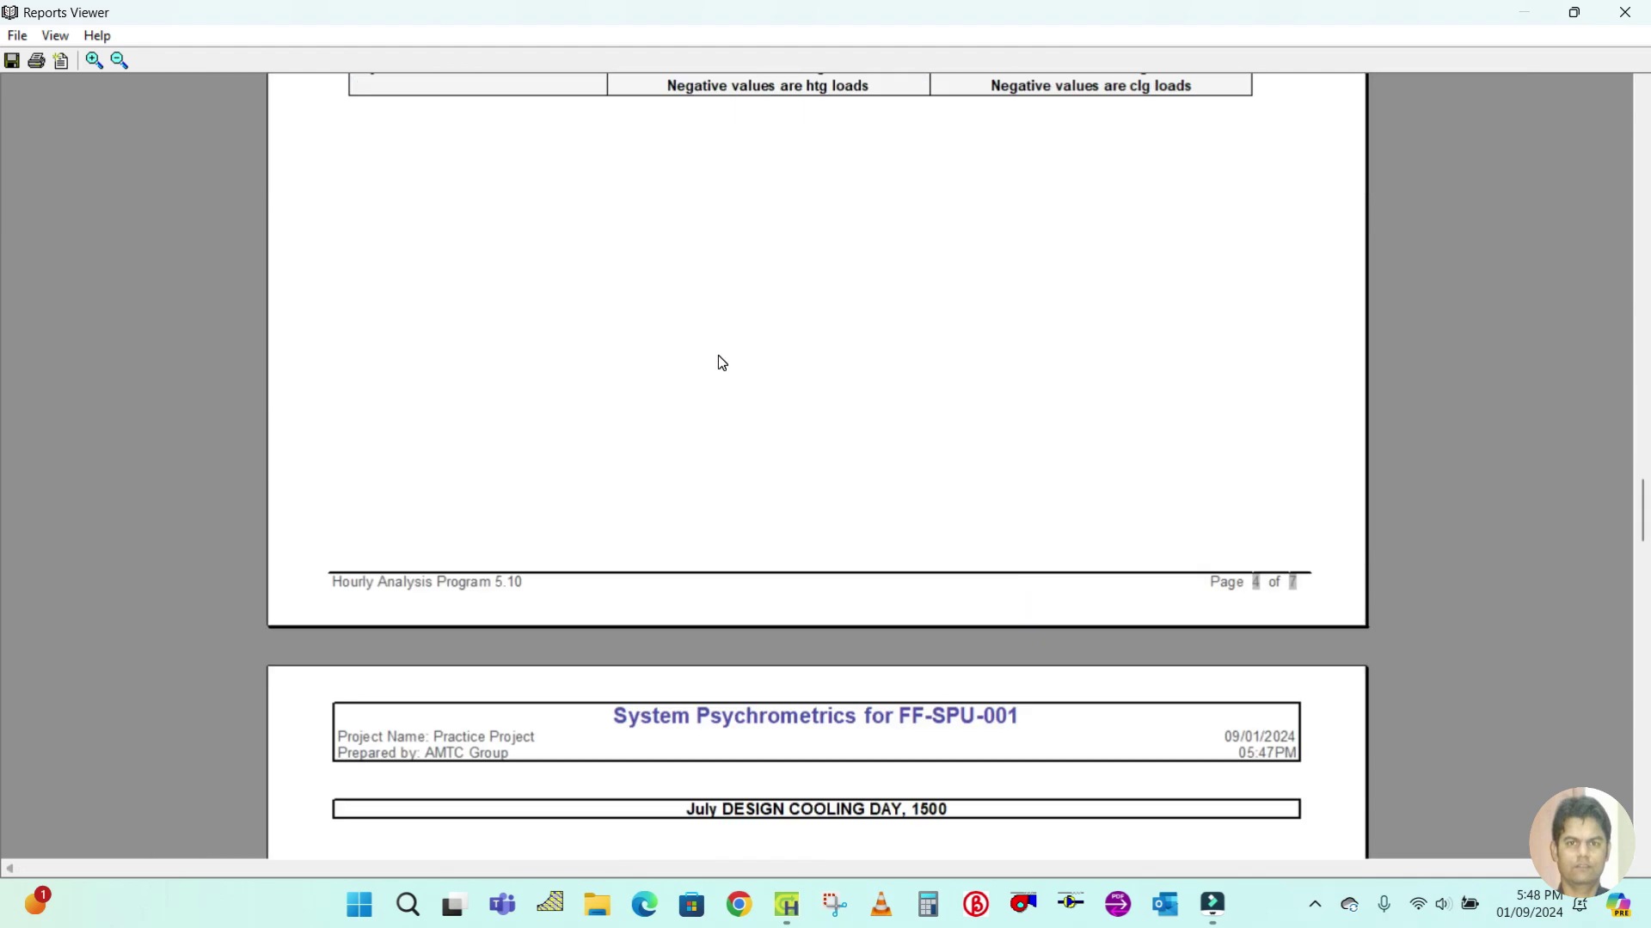
scroll(719, 356, down, 15)
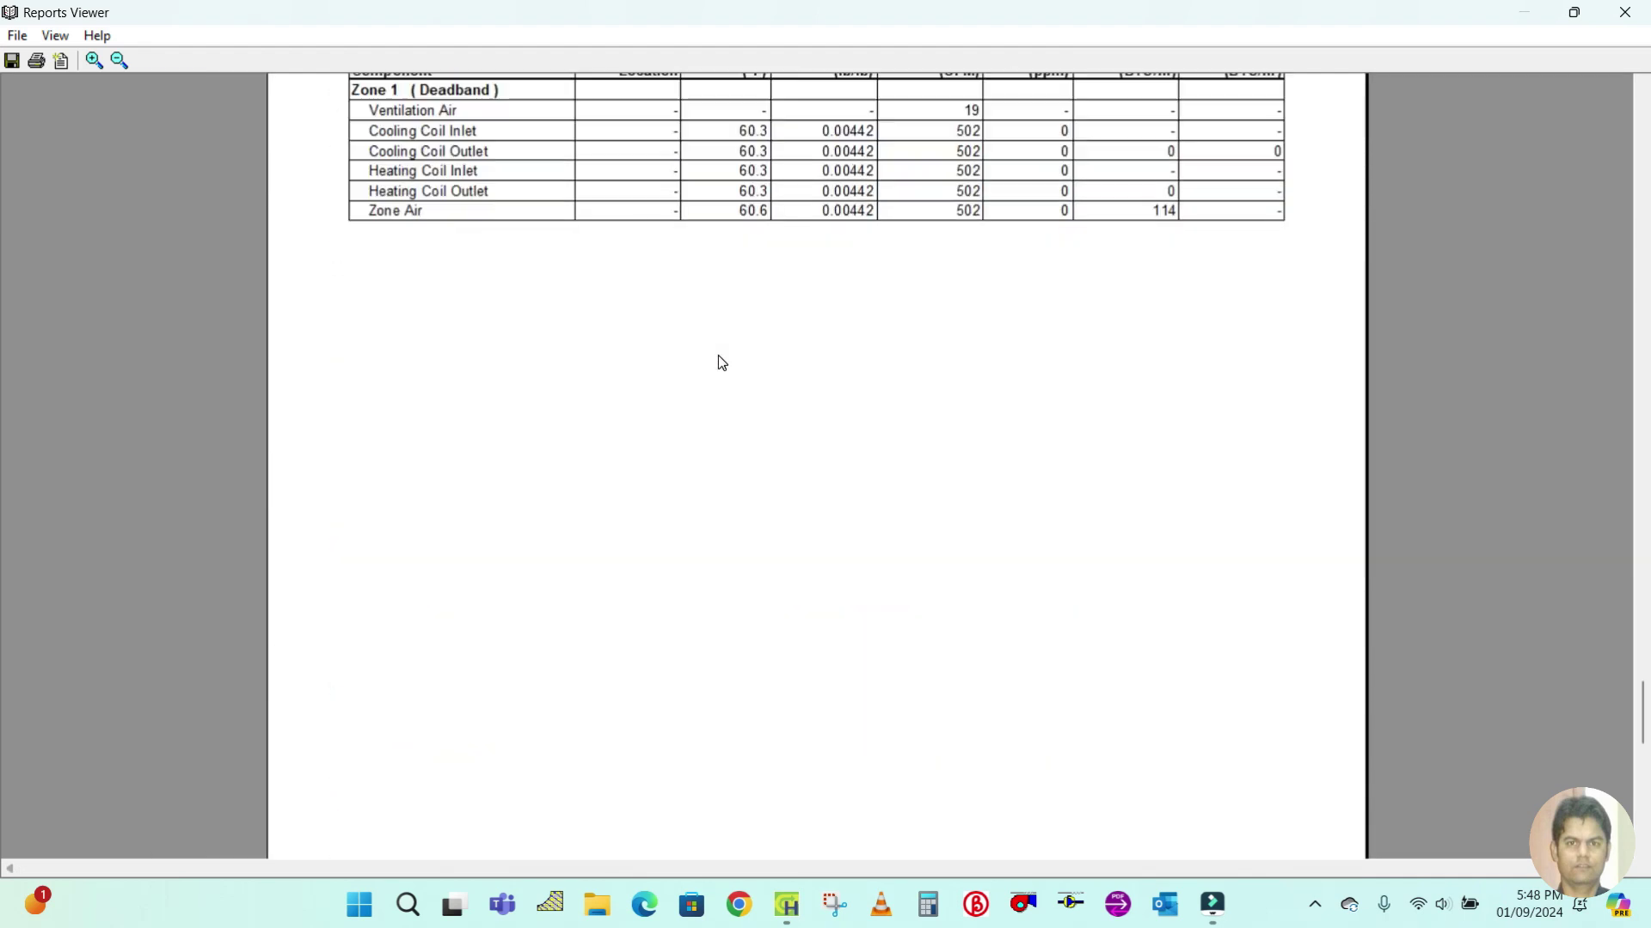
scroll(721, 362, up, 3)
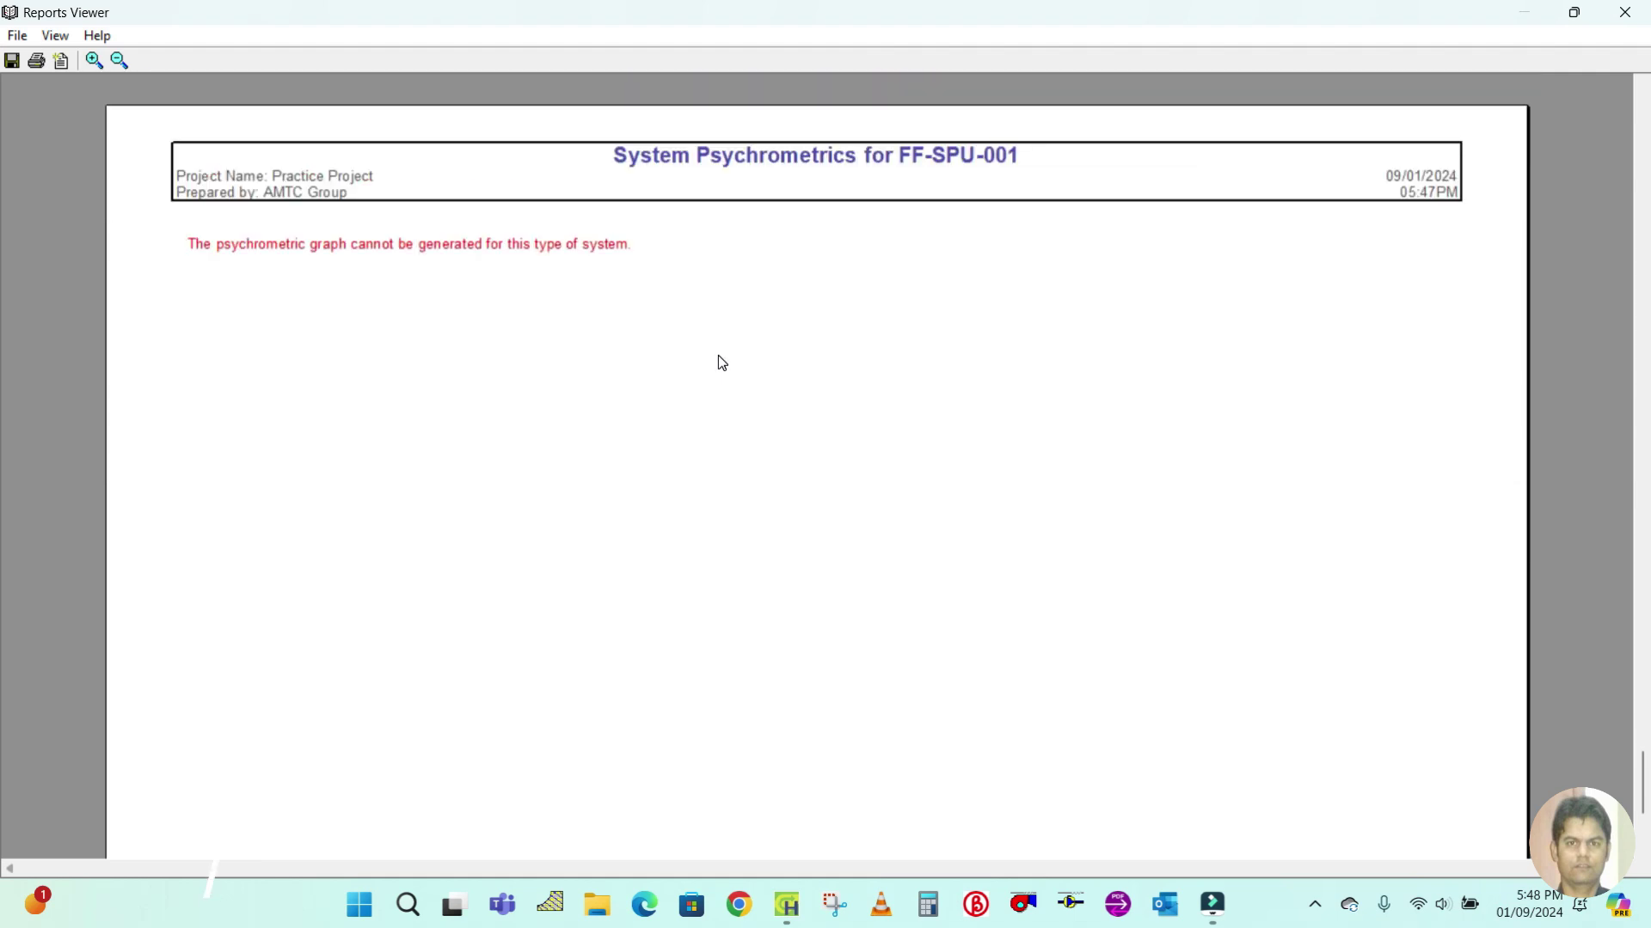
scroll(322, 378, up, 8)
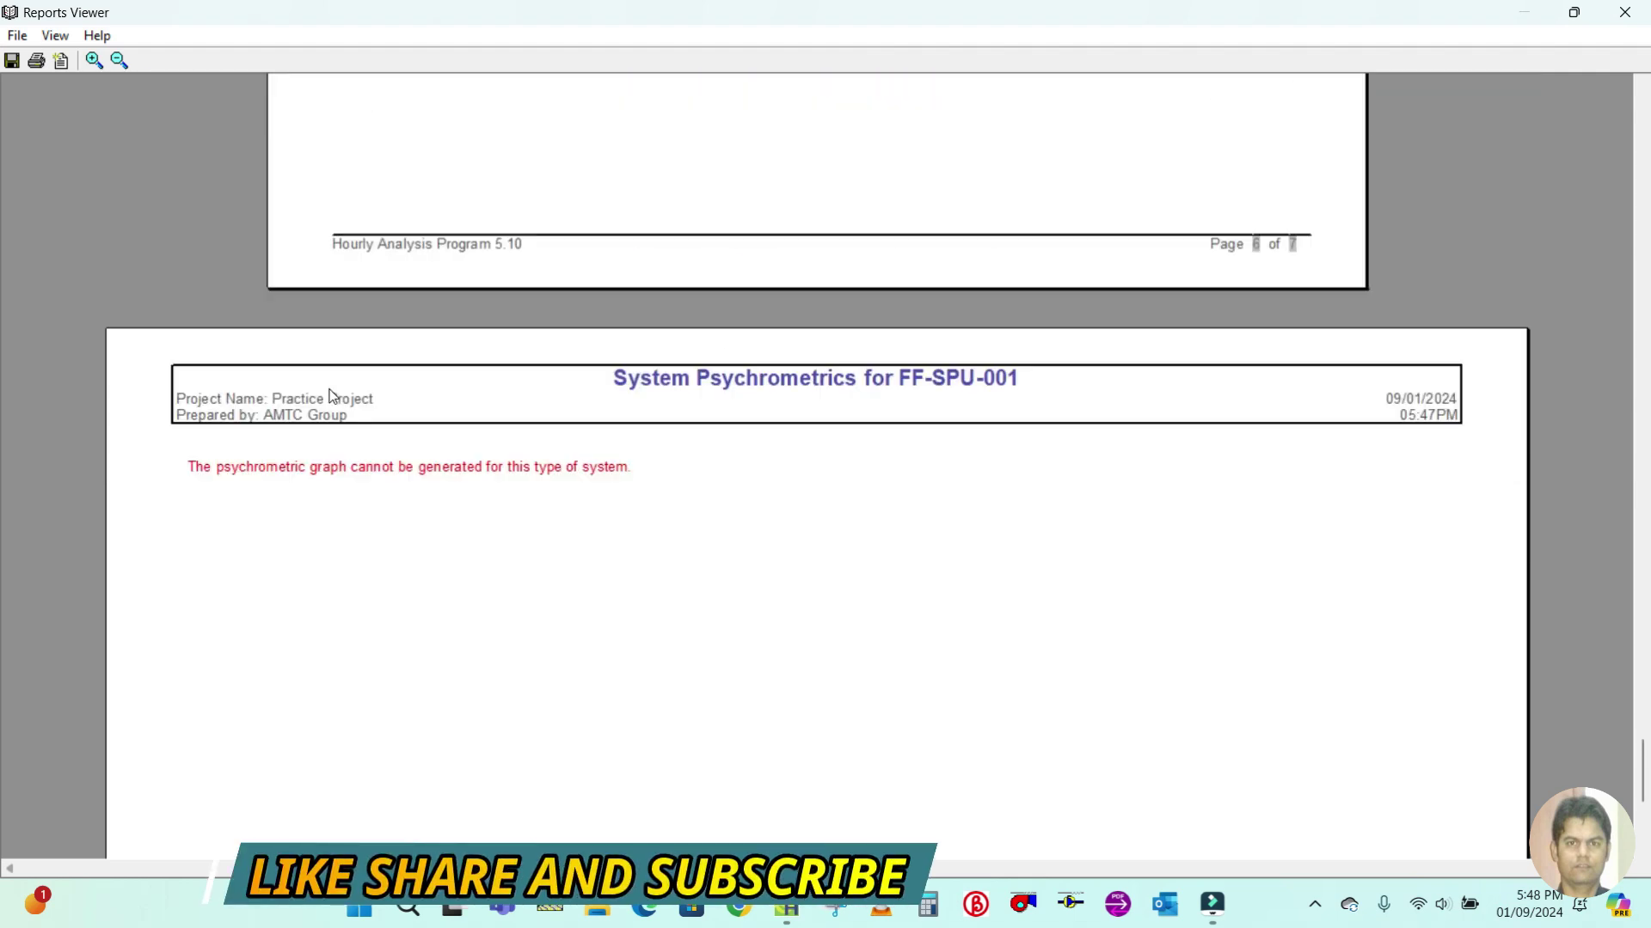
scroll(645, 533, up, 10)
scroll(688, 465, up, 20)
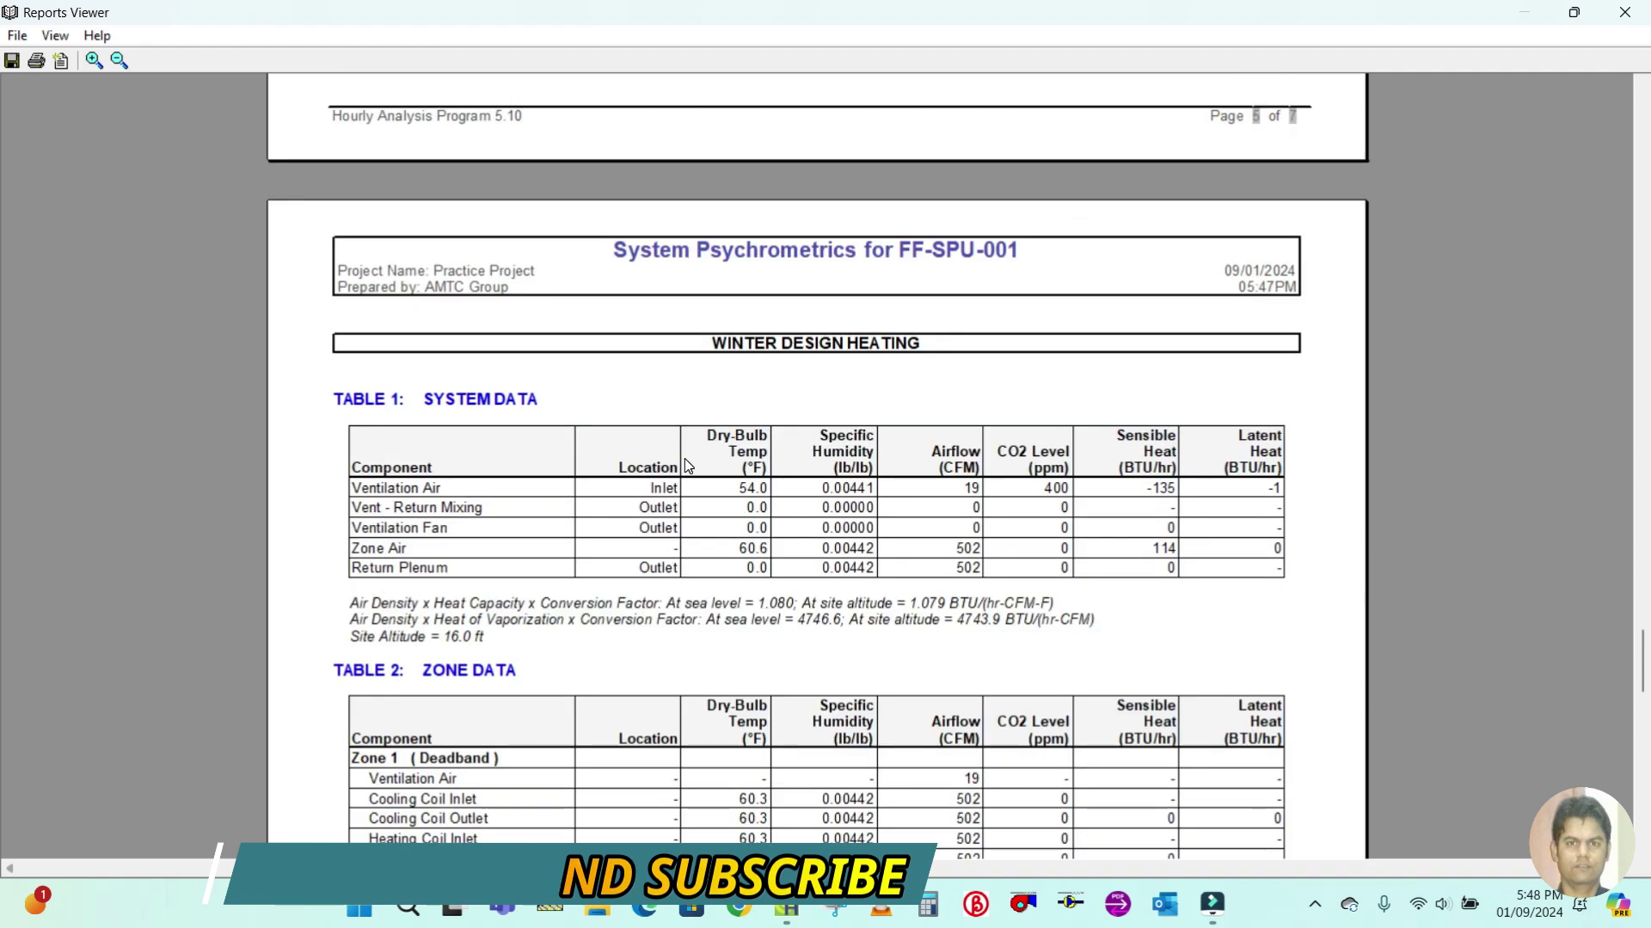
scroll(688, 465, up, 20)
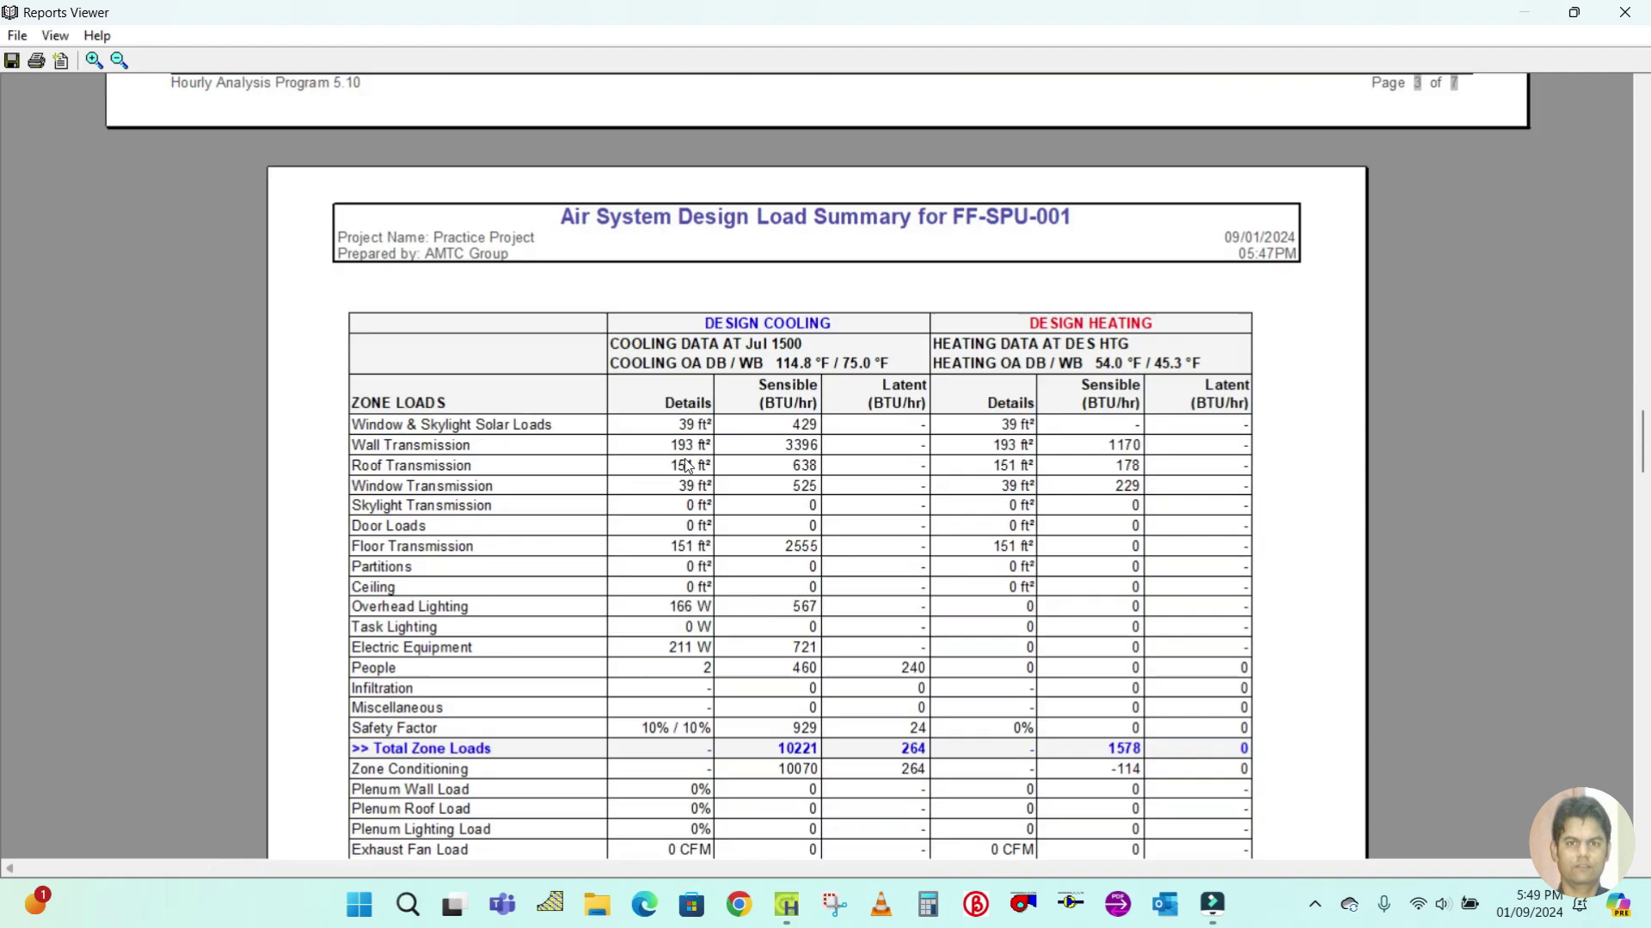
Go back to the zone sizing summary and recheck the terminal unit sizing data for Zone 1
scroll(688, 465, up, 20)
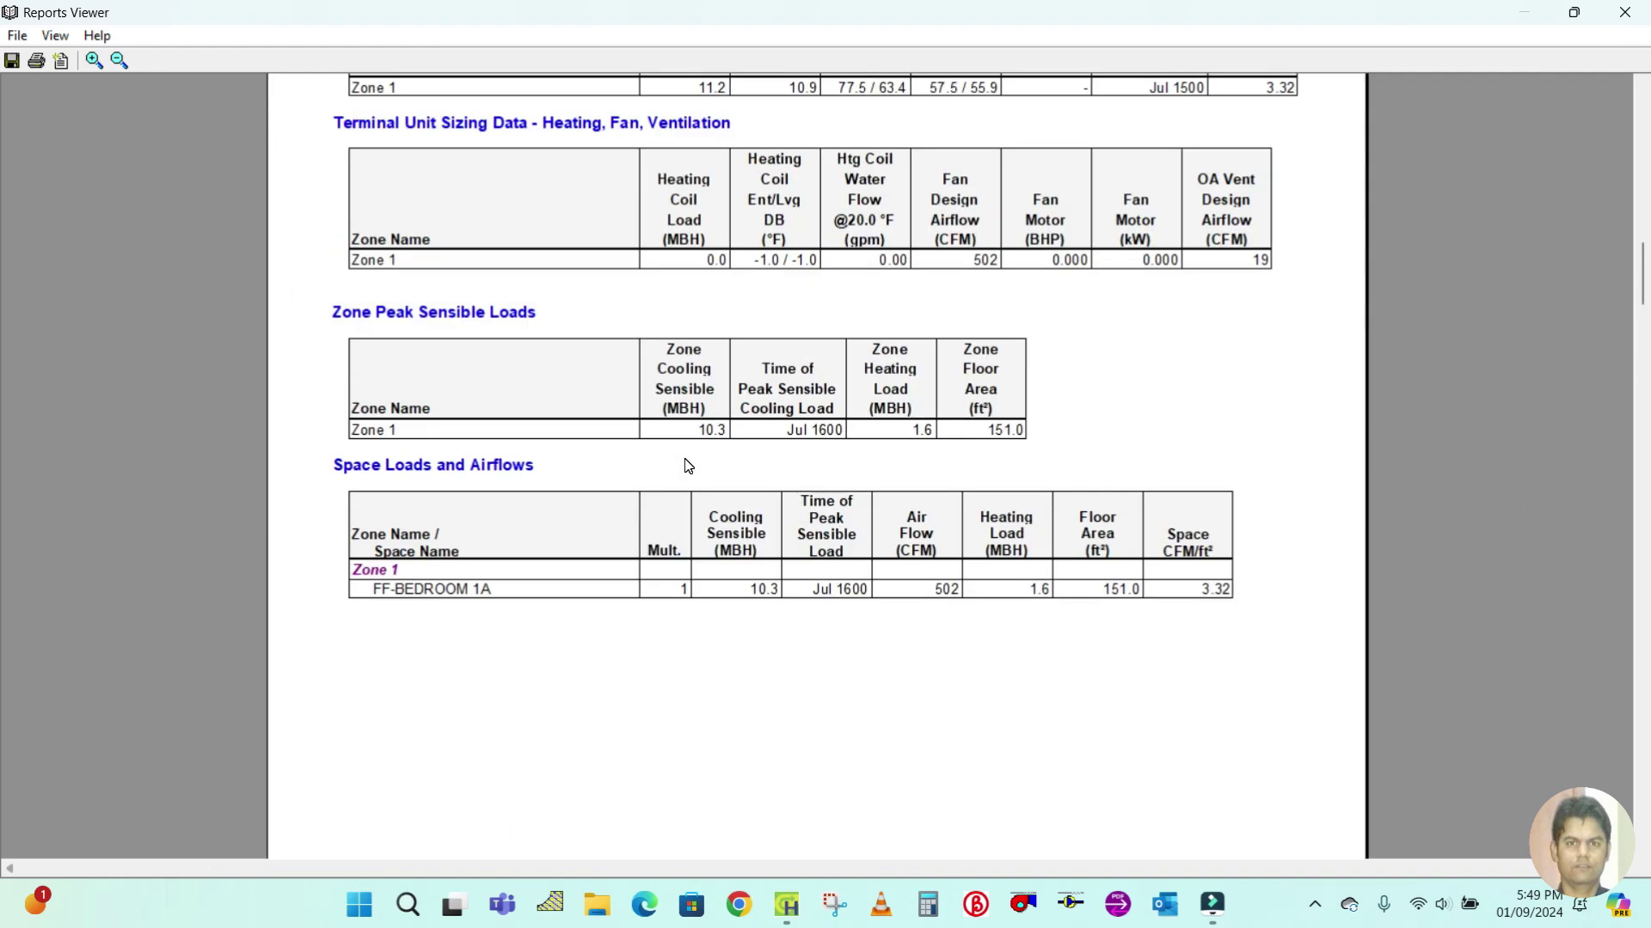
scroll(688, 465, up, 5)
scroll(688, 465, down, 13)
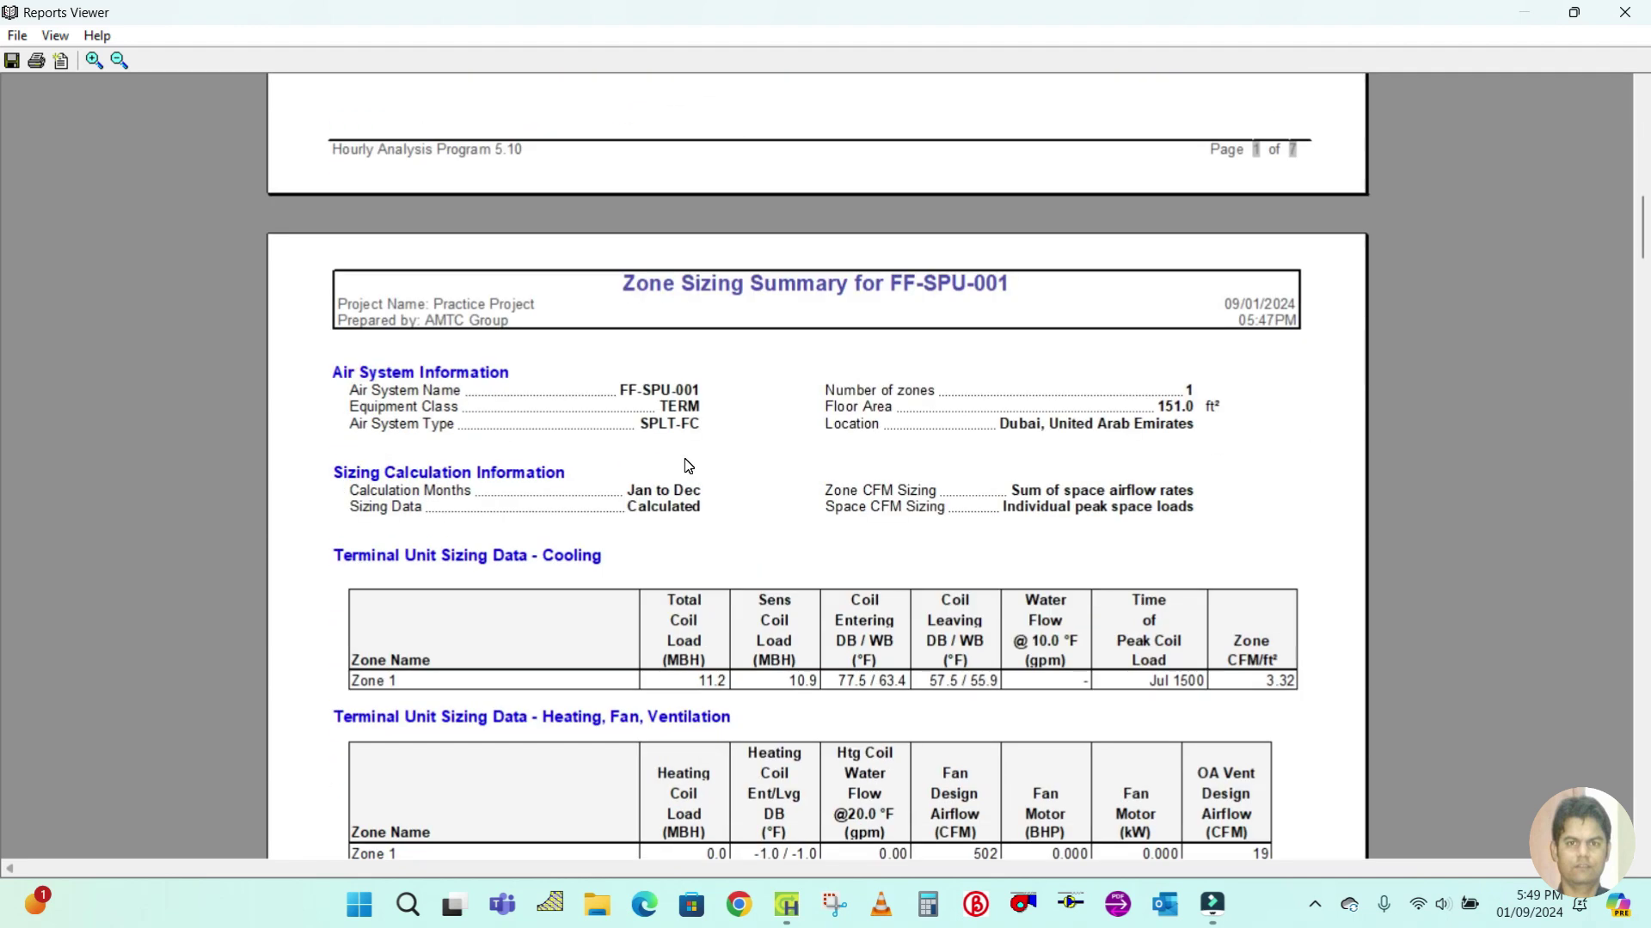
scroll(685, 465, down, 2)
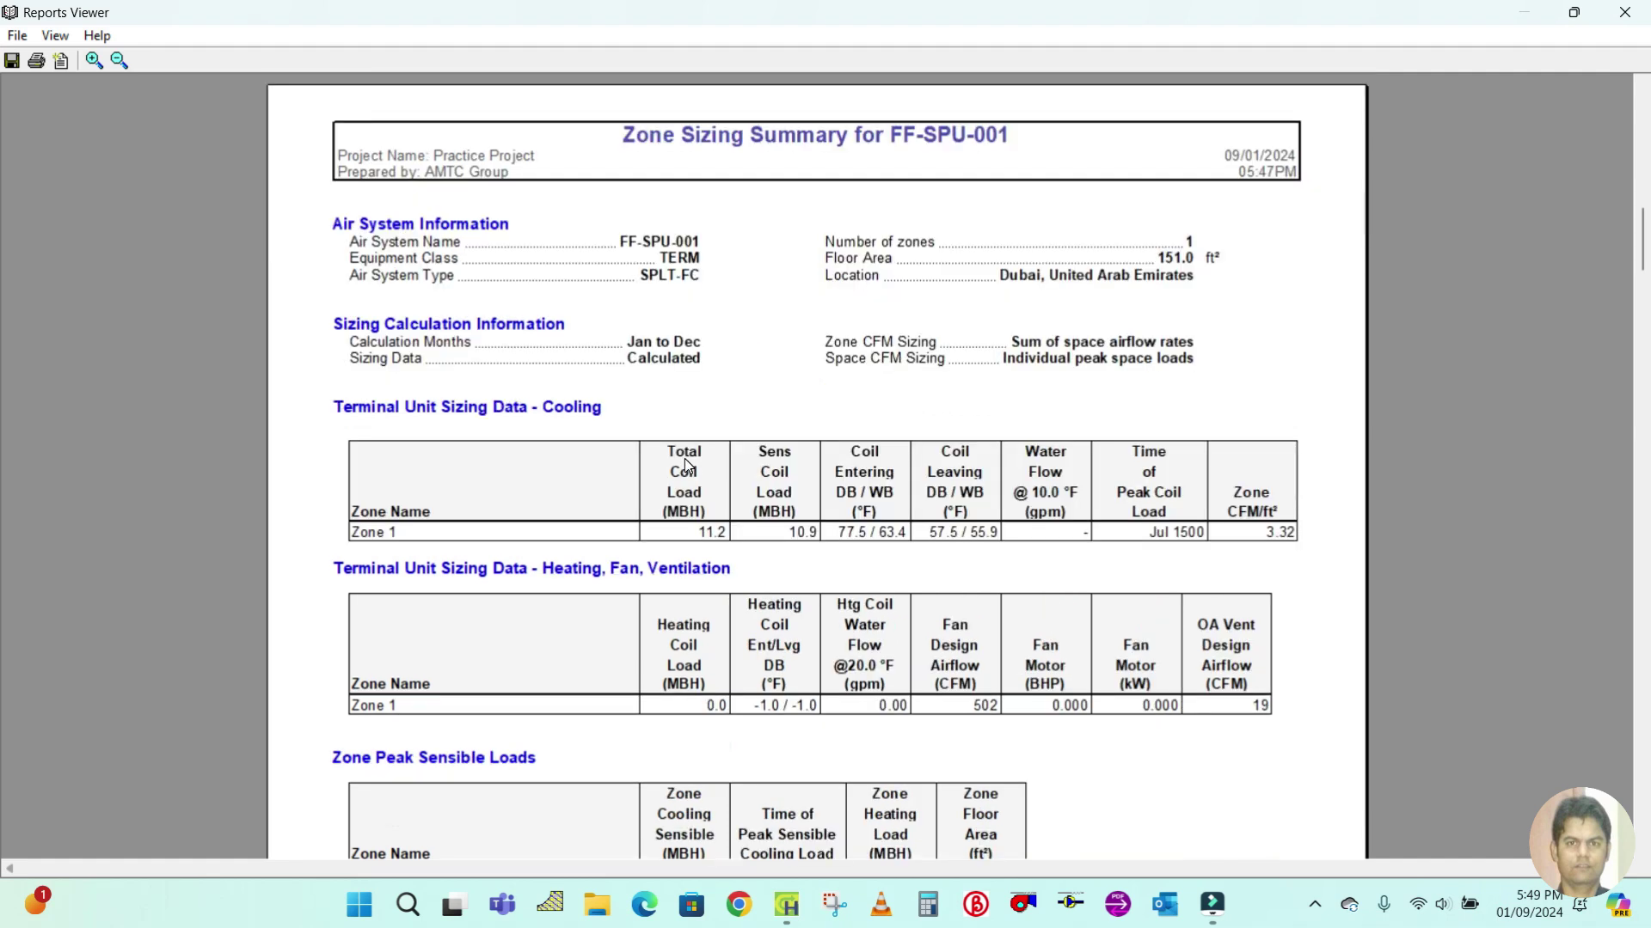
scroll(685, 464, down, 2)
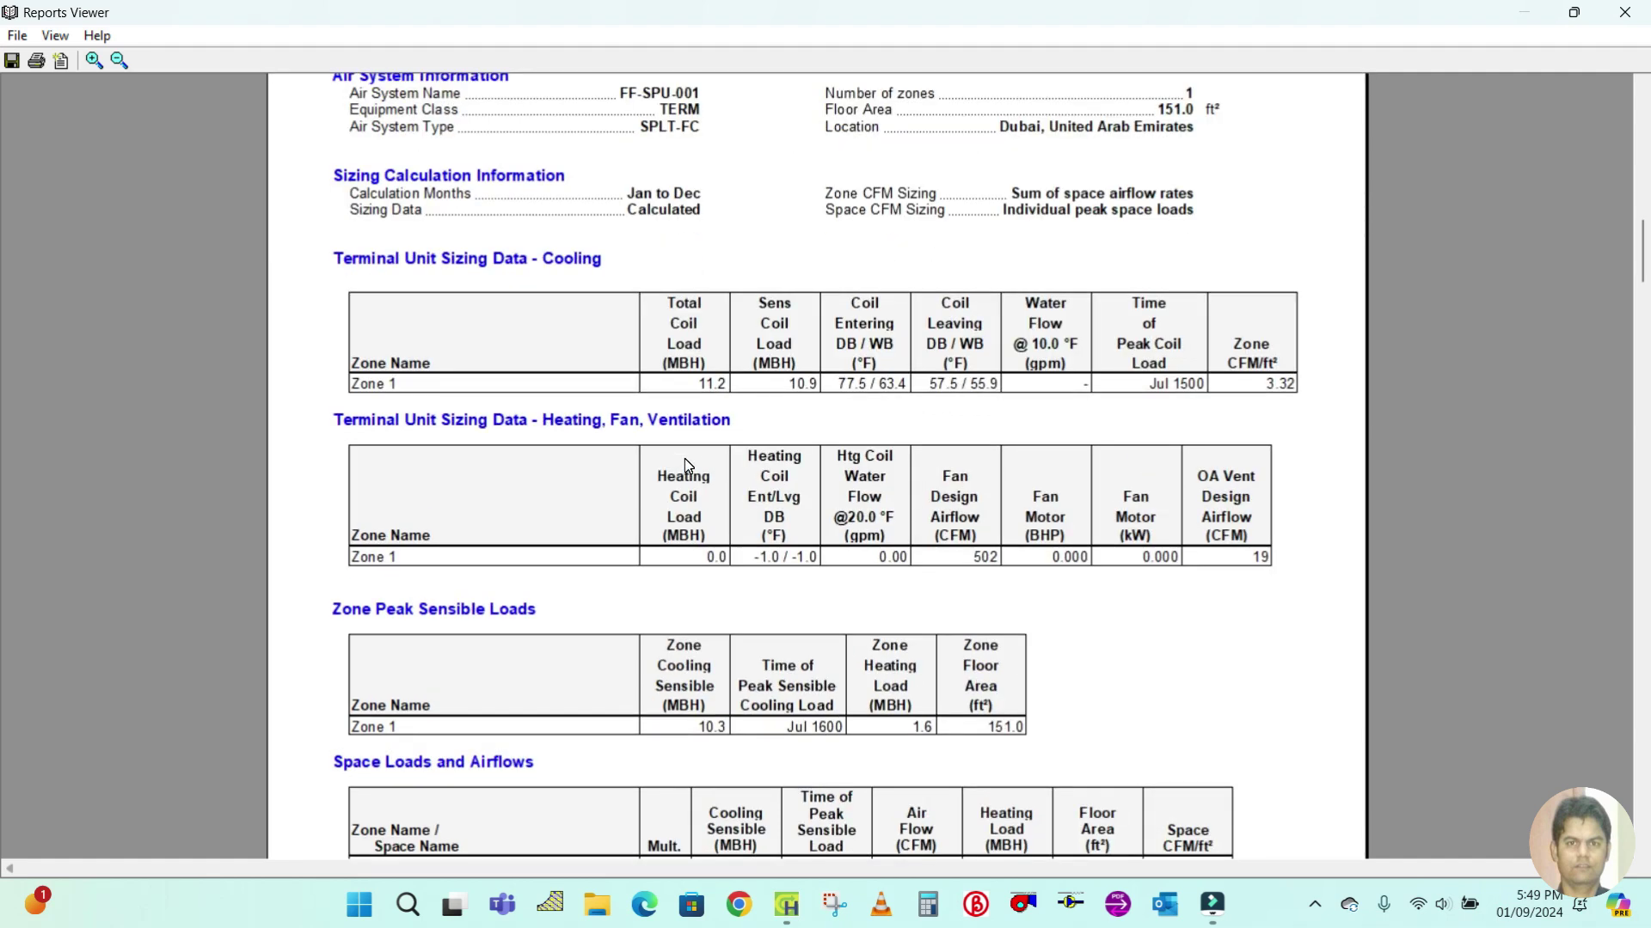